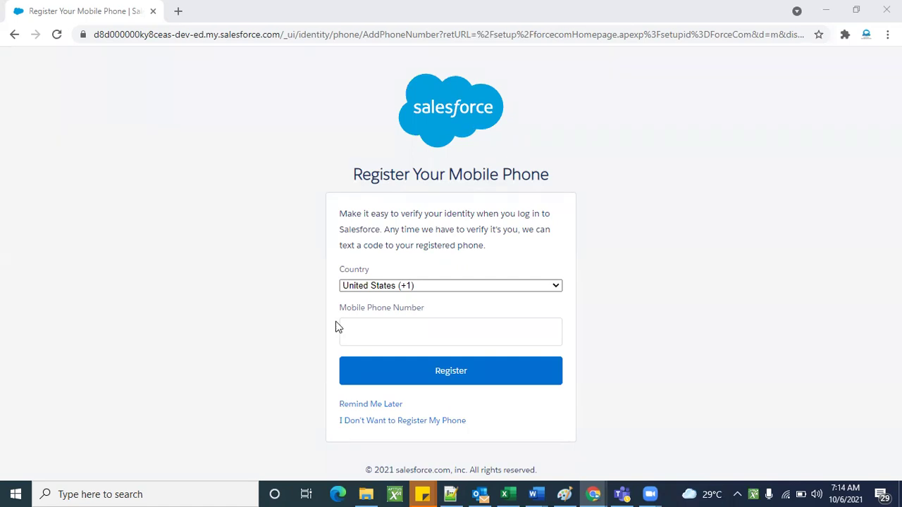
- Postpone the mobile phone registration and switch to the Hospital Management app
click(377, 404)
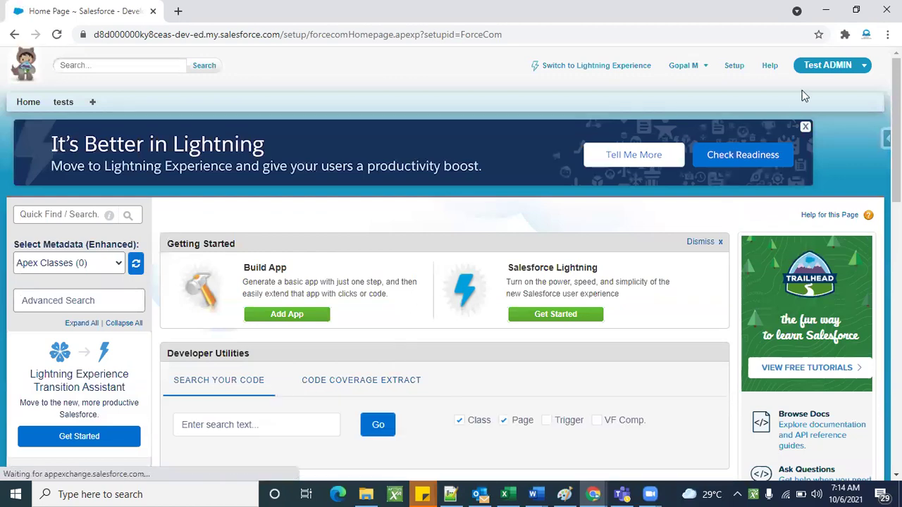
click(836, 71)
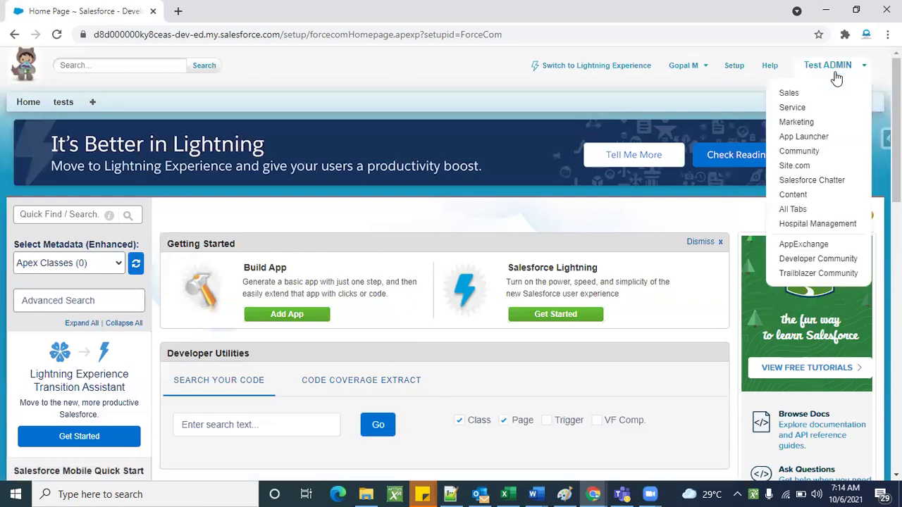
click(841, 223)
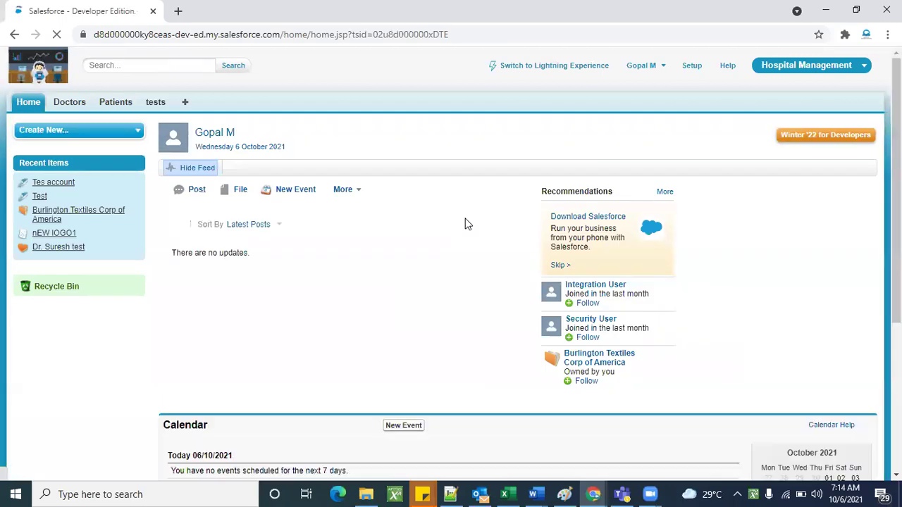
- From Setup, open the Patients and Doctors pages in separate browser tabs and bring Patients into view
click(692, 66)
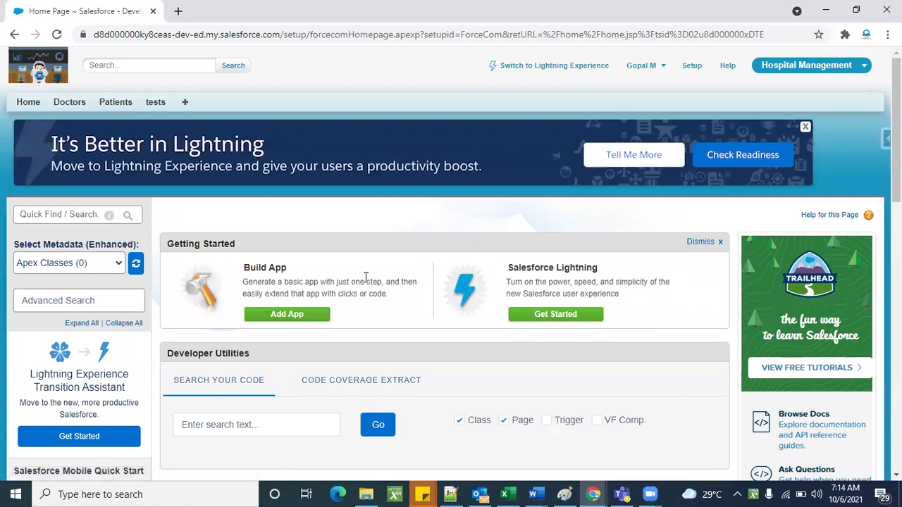
right_click(117, 106)
click(141, 116)
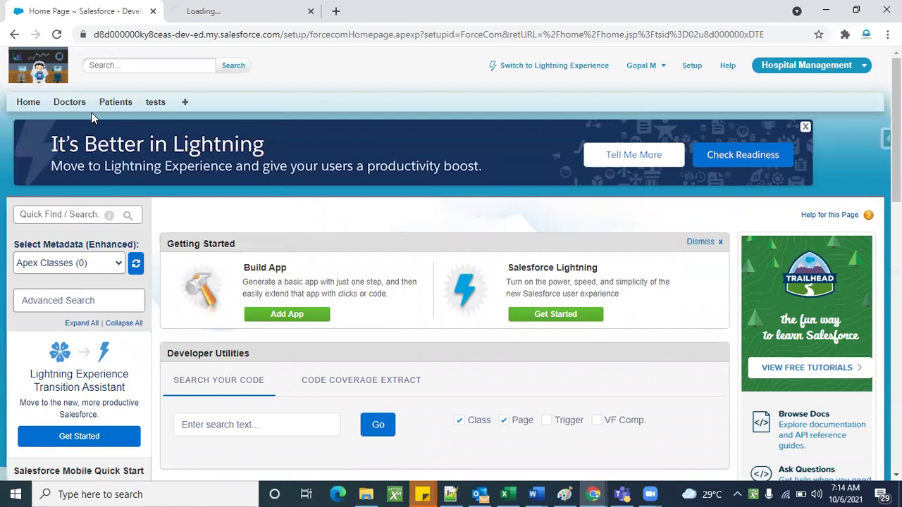
right_click(82, 106)
click(97, 117)
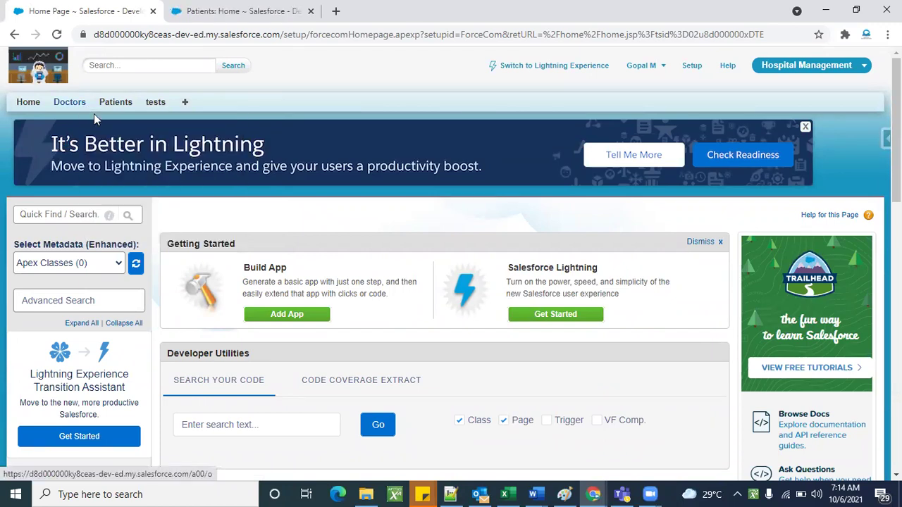
drag(201, 10, 423, 5)
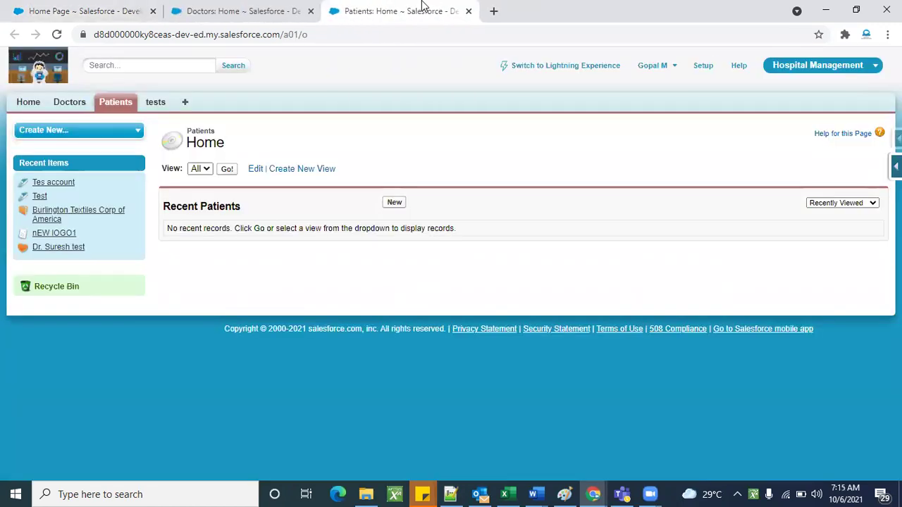
- Open the Patient object's field list and delete the Doctor lookup relationship
mouse_move(895, 166)
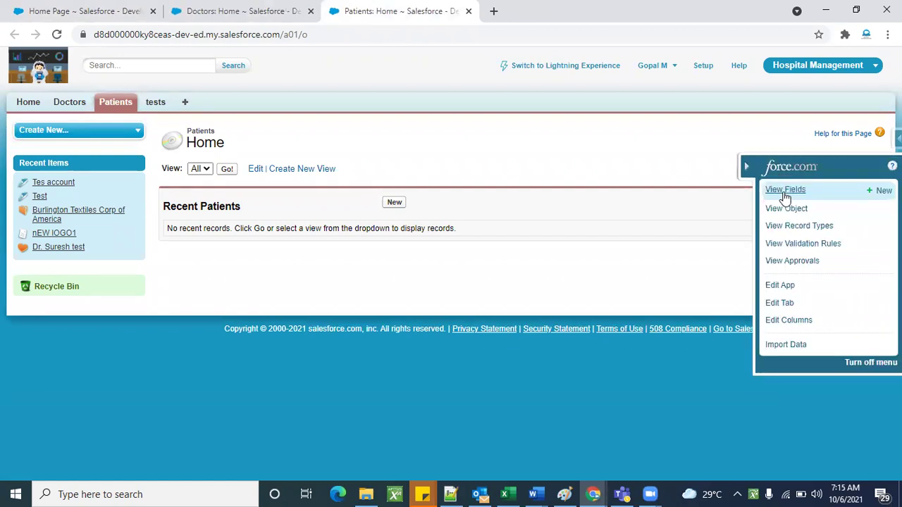
click(782, 189)
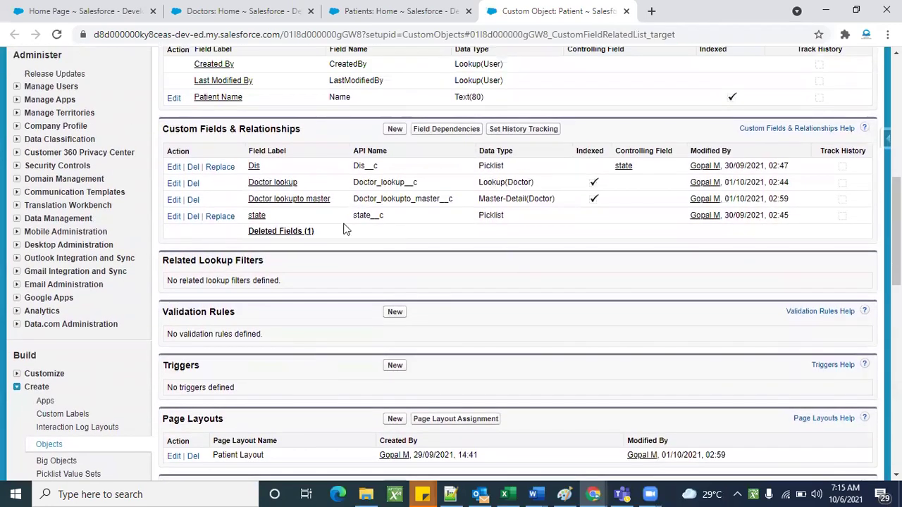
click(193, 183)
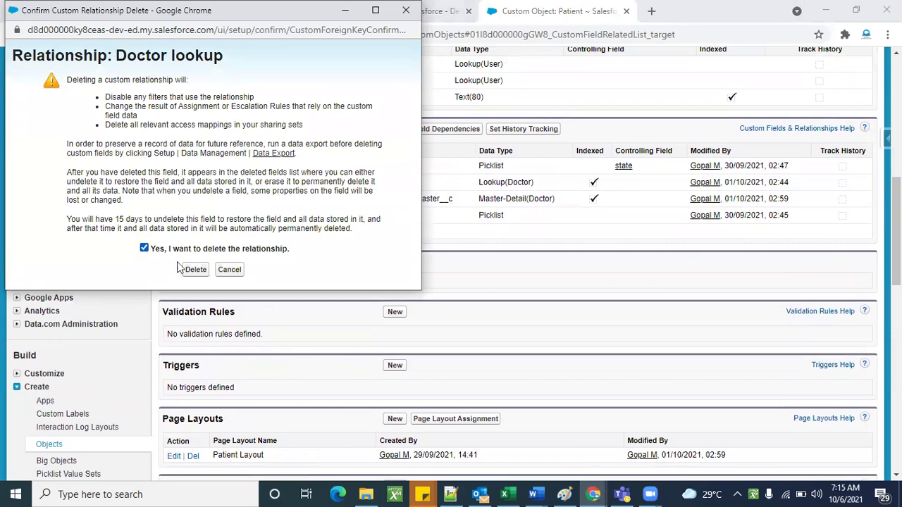
click(196, 269)
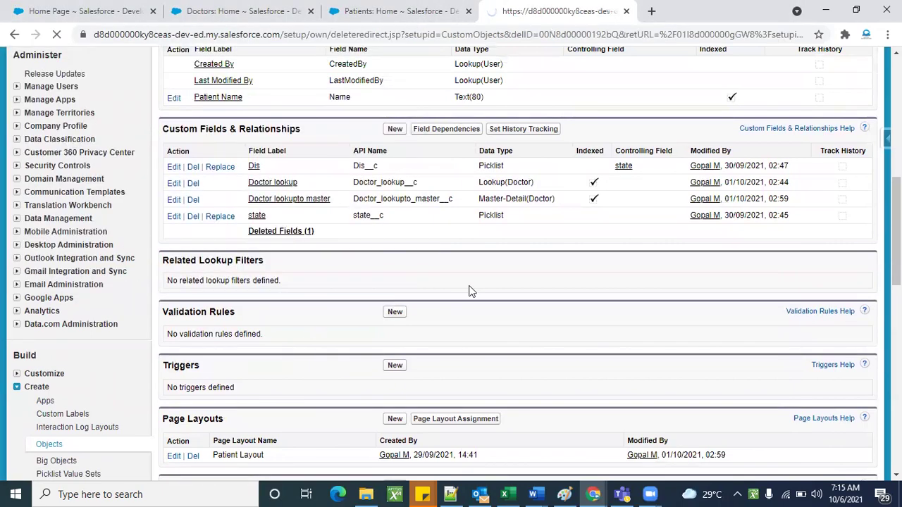
- Delete the Doctor lookupto master relationship from the Patient object, confirming the removal
scroll(335, 347, down, 5)
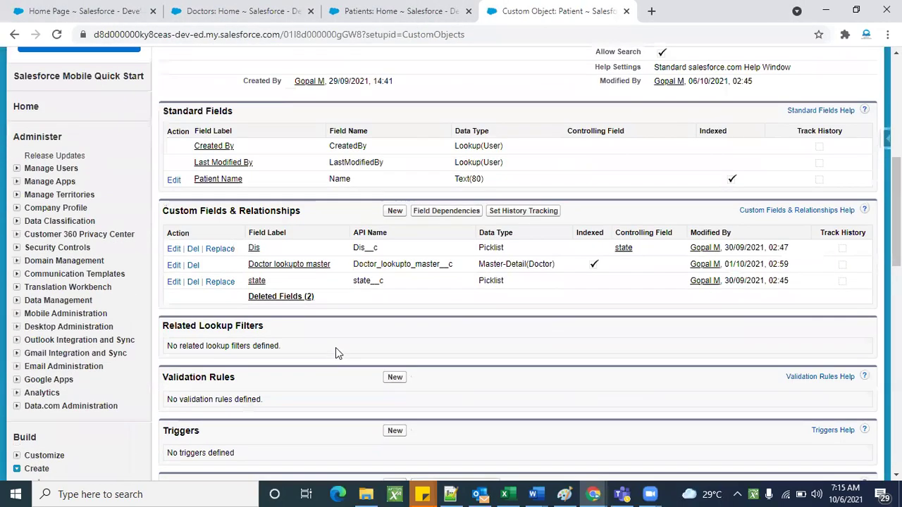
click(193, 265)
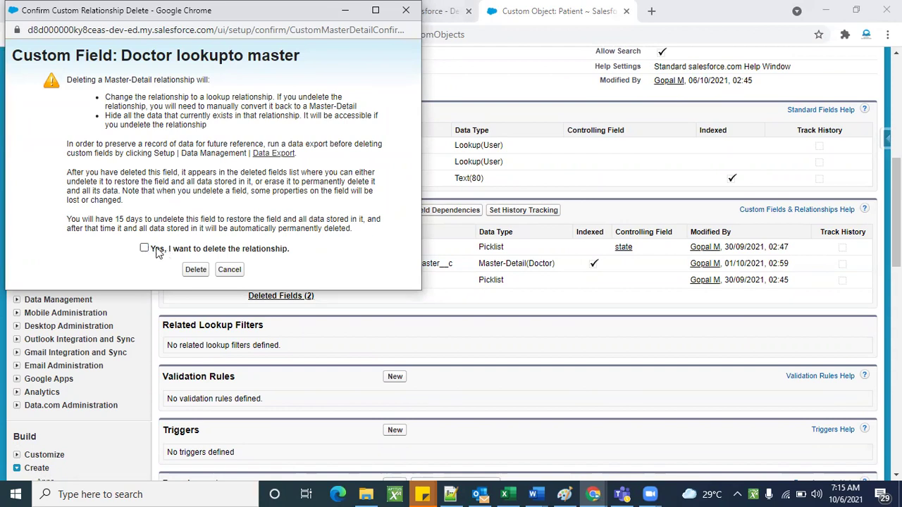
click(145, 248)
click(192, 270)
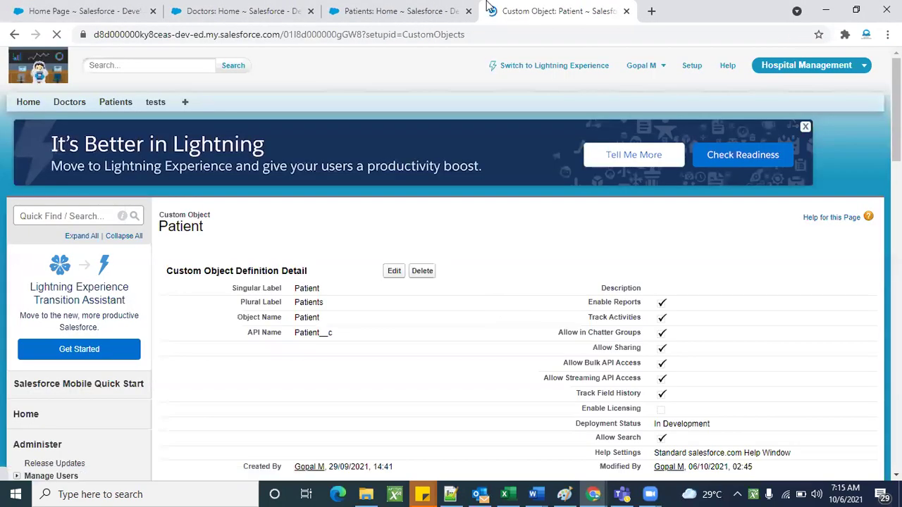
- Check which fields the new patient form offers and leave it without saving
click(387, 11)
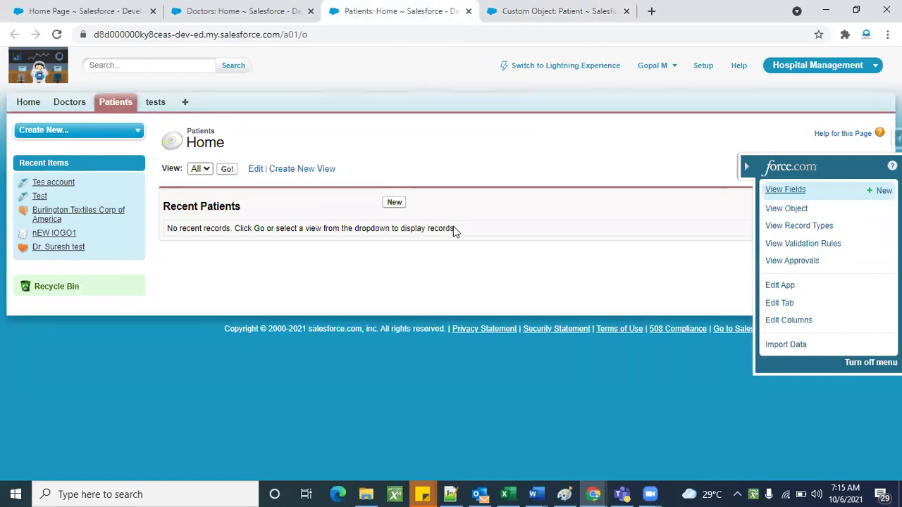
click(394, 204)
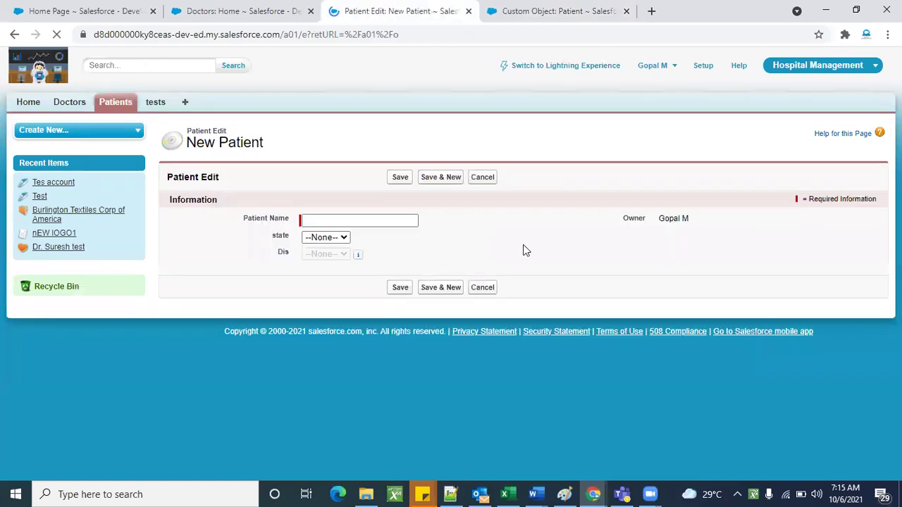
click(486, 181)
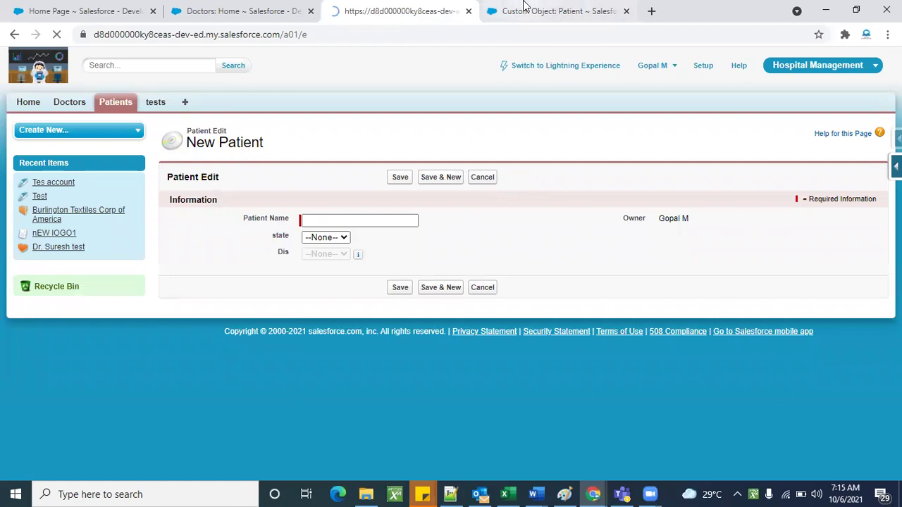
- Look through the fields of the new doctor form and cancel it without saving
click(528, 8)
click(282, 7)
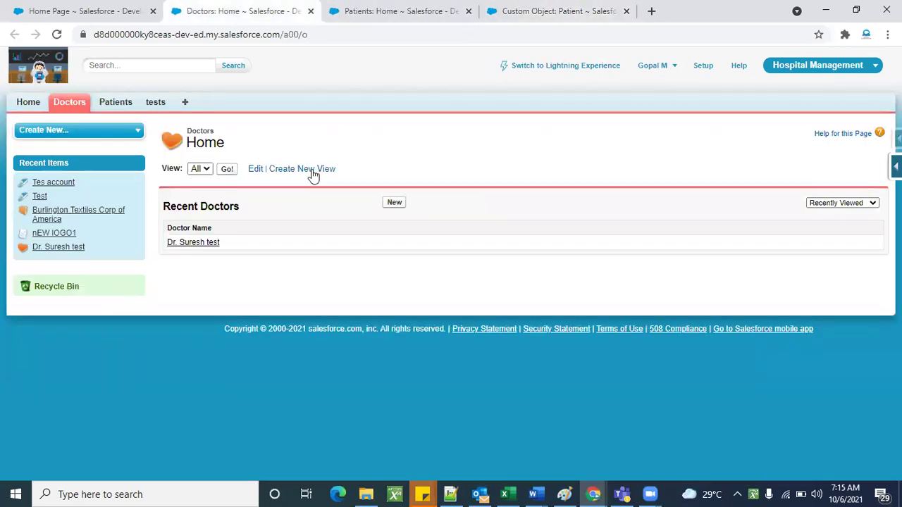
click(395, 204)
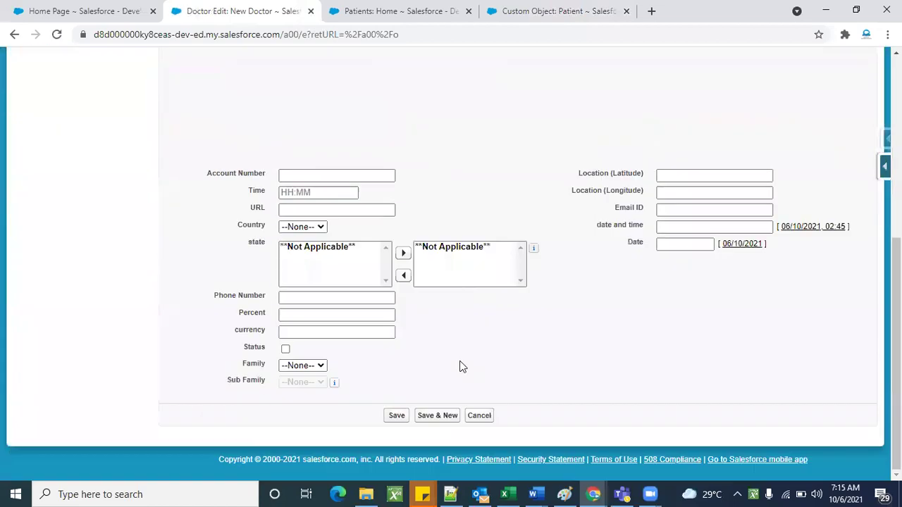
click(479, 177)
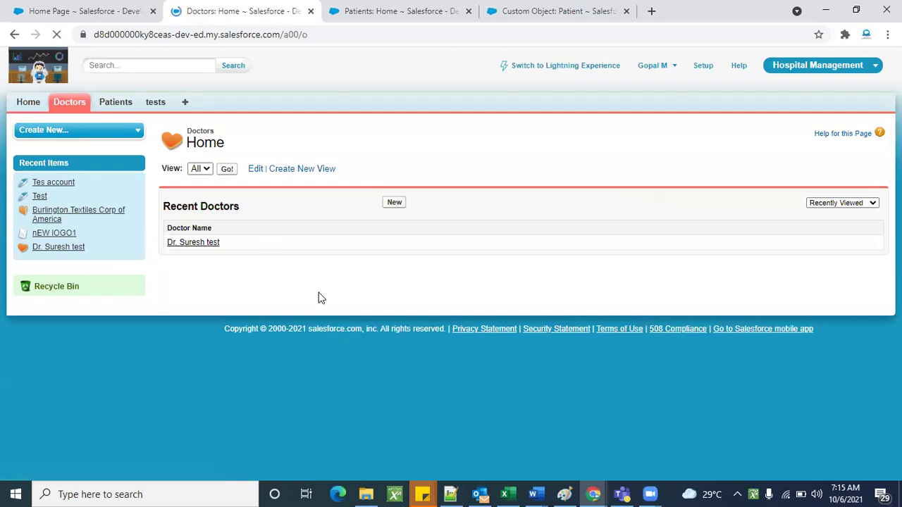
- Display the All list view of patients and review the custom fields on the Patient object
click(405, 8)
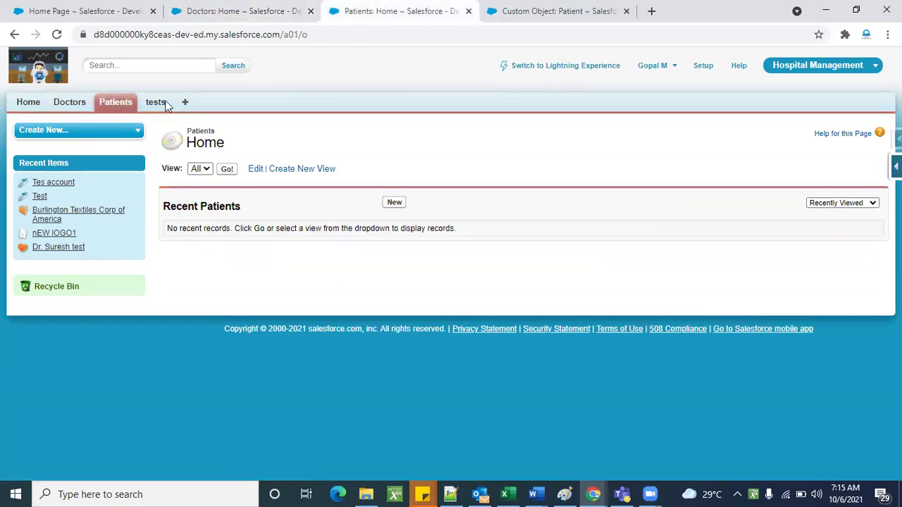
click(128, 105)
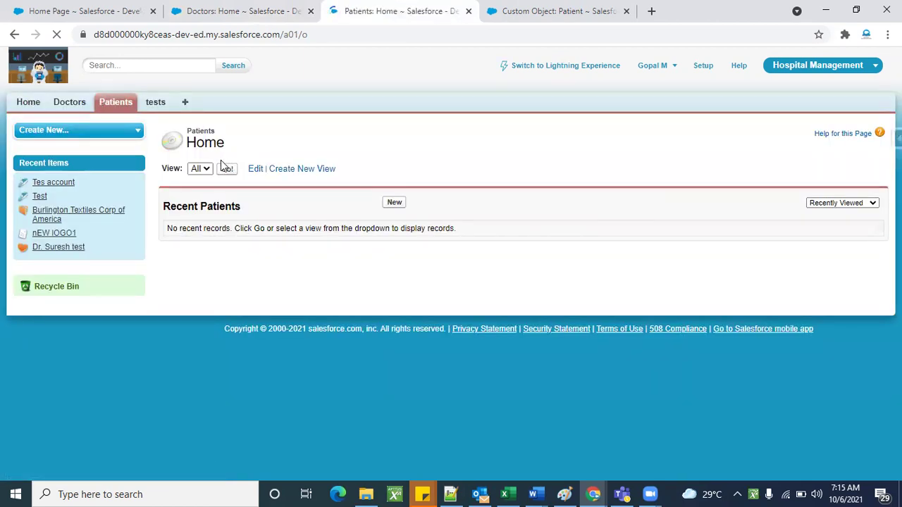
click(226, 169)
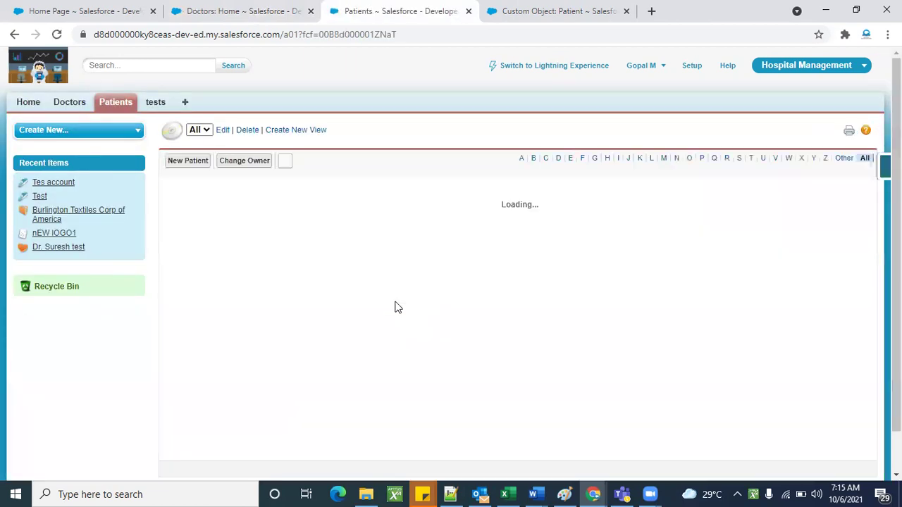
click(591, 7)
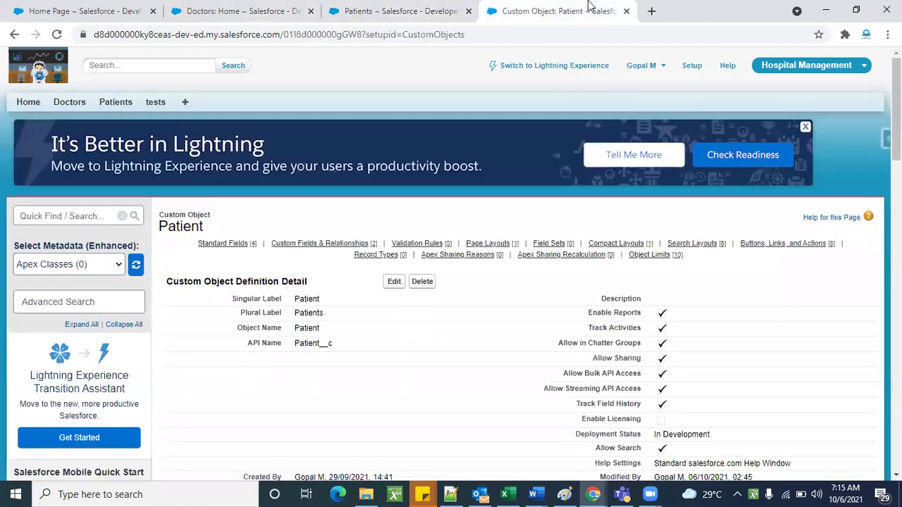
scroll(467, 388, down, 6)
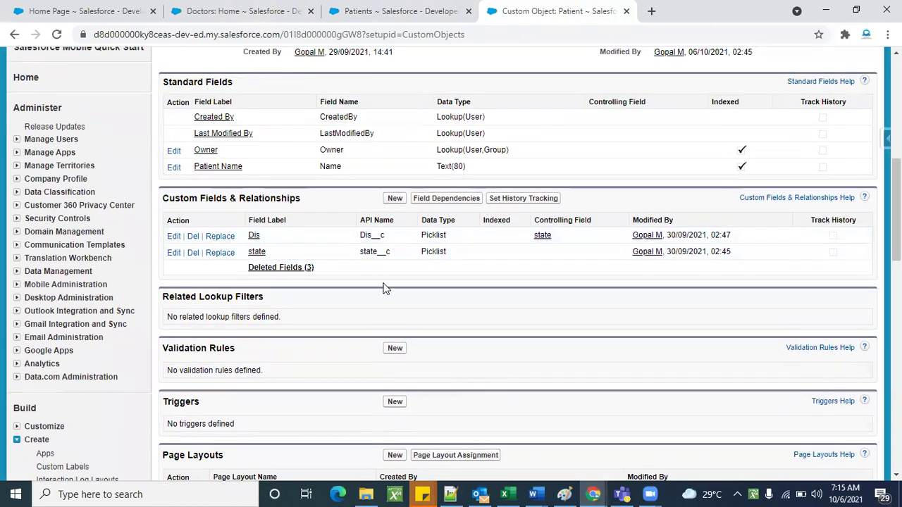
- Open a new patient form, set state to AP and check the Dis options offered for it
click(378, 8)
click(272, 9)
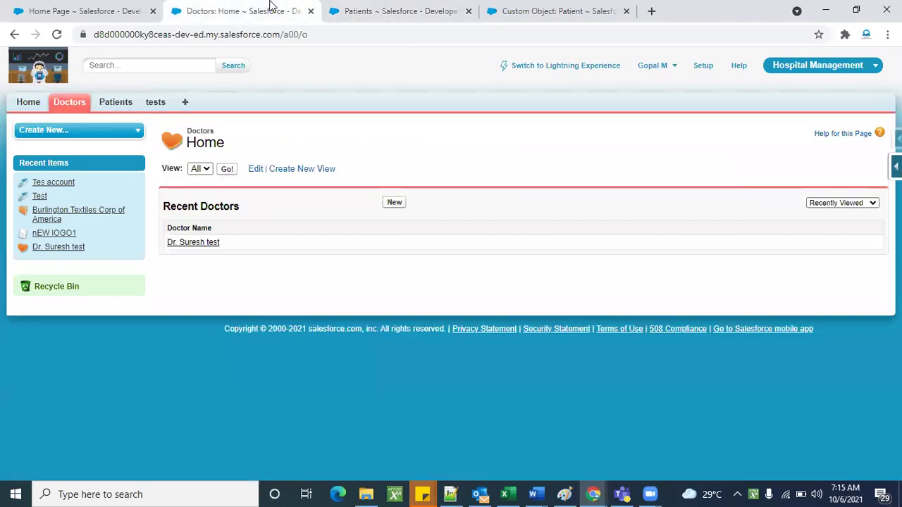
click(374, 8)
click(188, 162)
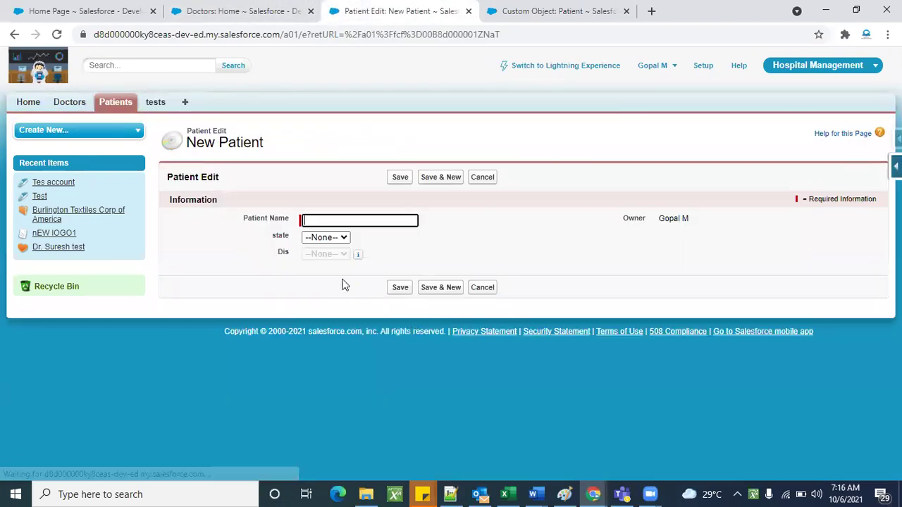
click(324, 241)
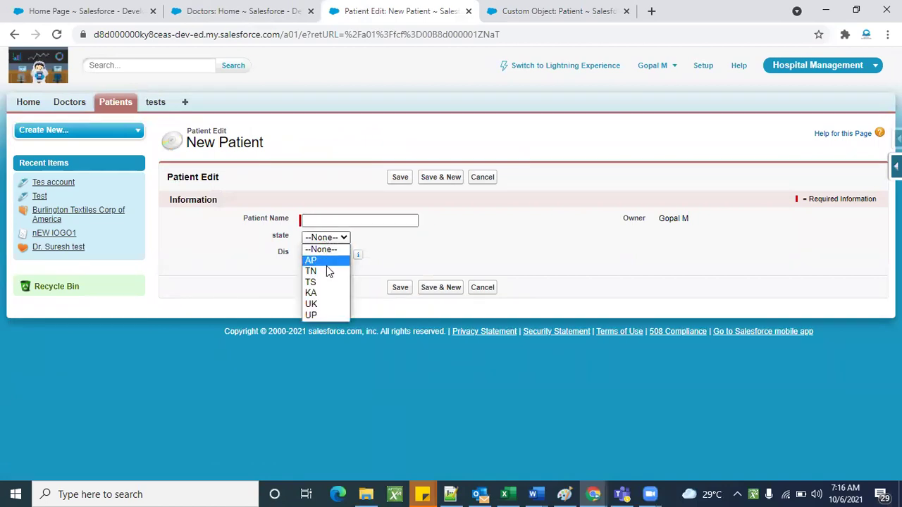
click(326, 262)
click(329, 255)
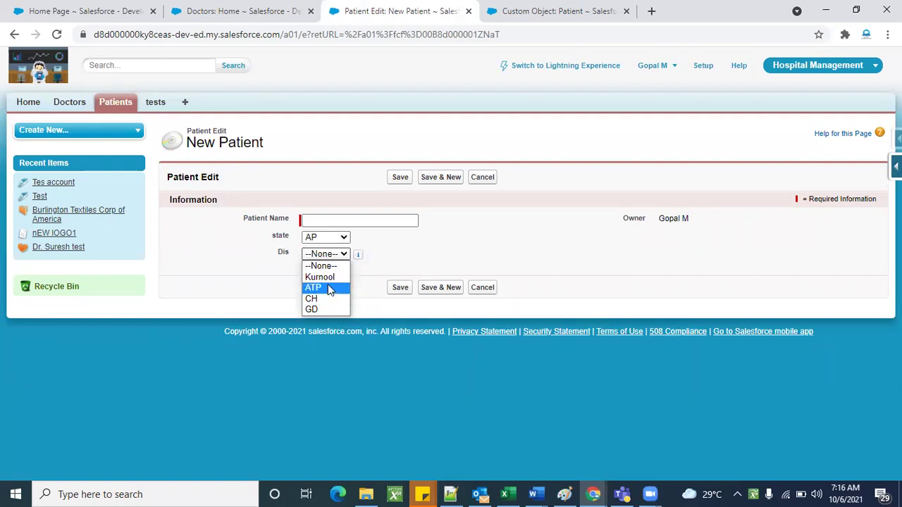
click(489, 242)
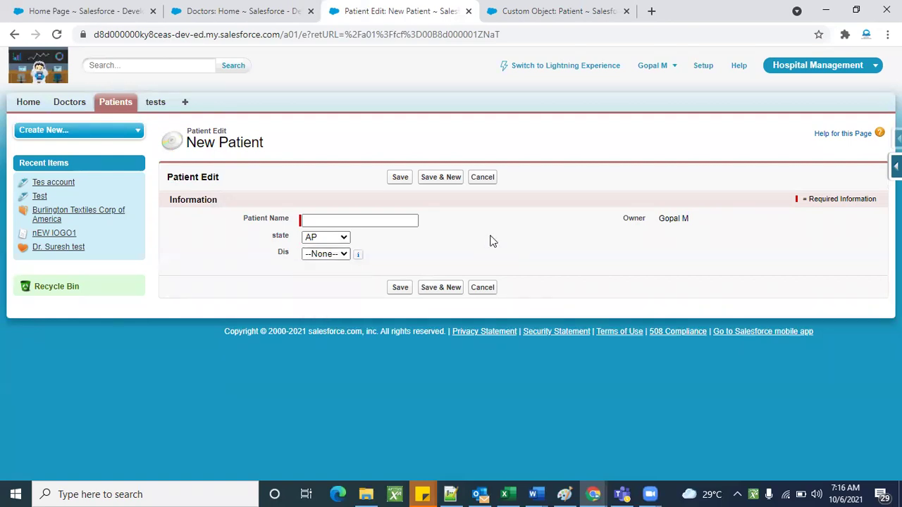
- Start a new custom field on the Patient object and examine the relationship data types
click(525, 8)
scroll(393, 367, down, 1)
scroll(399, 253, up, 2)
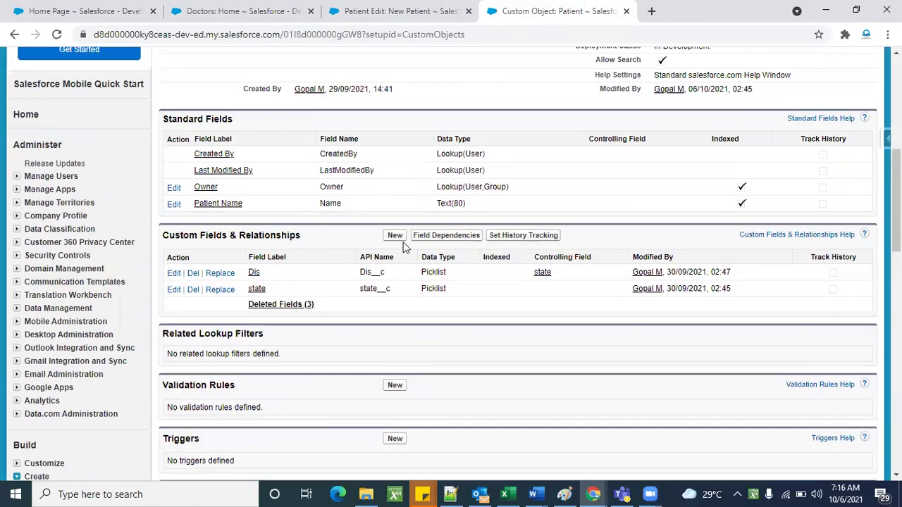
click(396, 236)
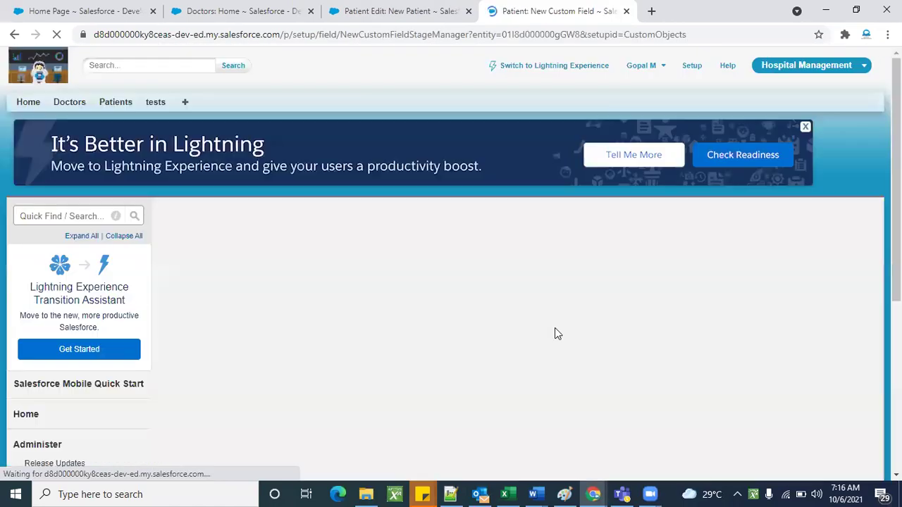
scroll(294, 205, down, 4)
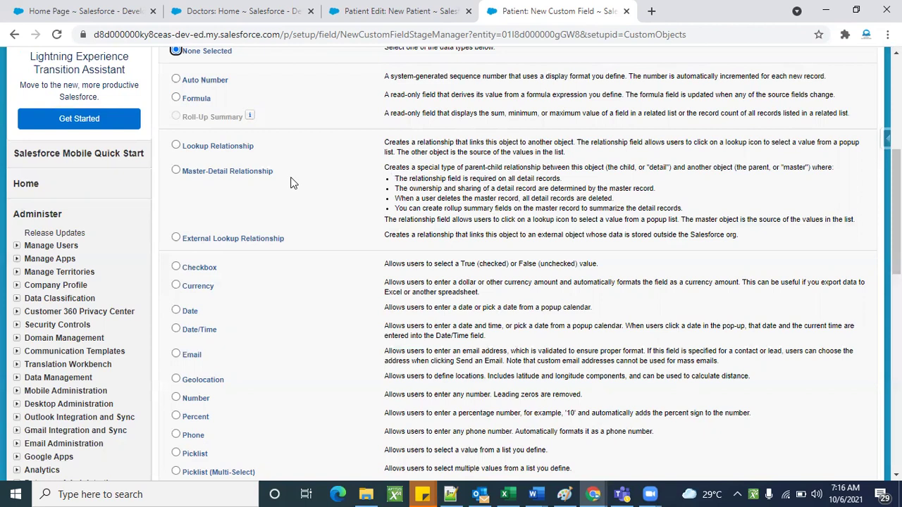
- Open a new doctor record form and look through its fields down to Sub Family
click(198, 9)
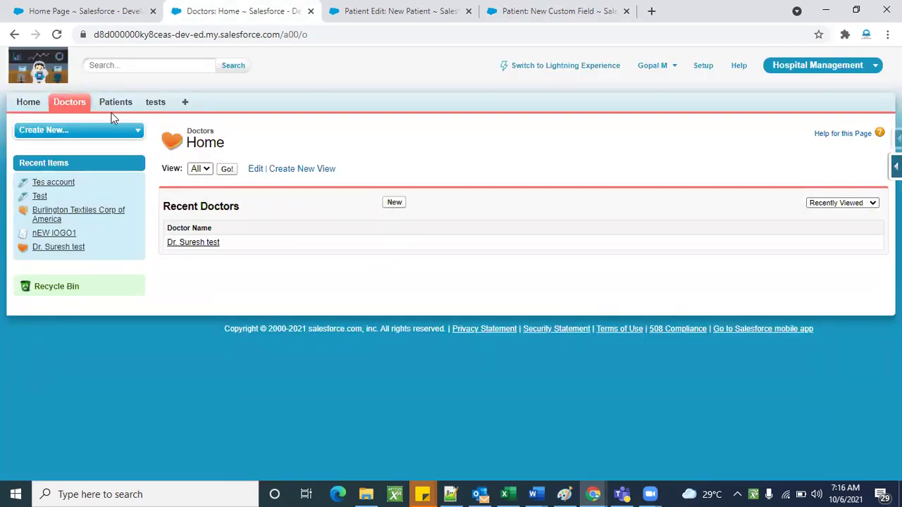
click(393, 205)
scroll(554, 318, down, 5)
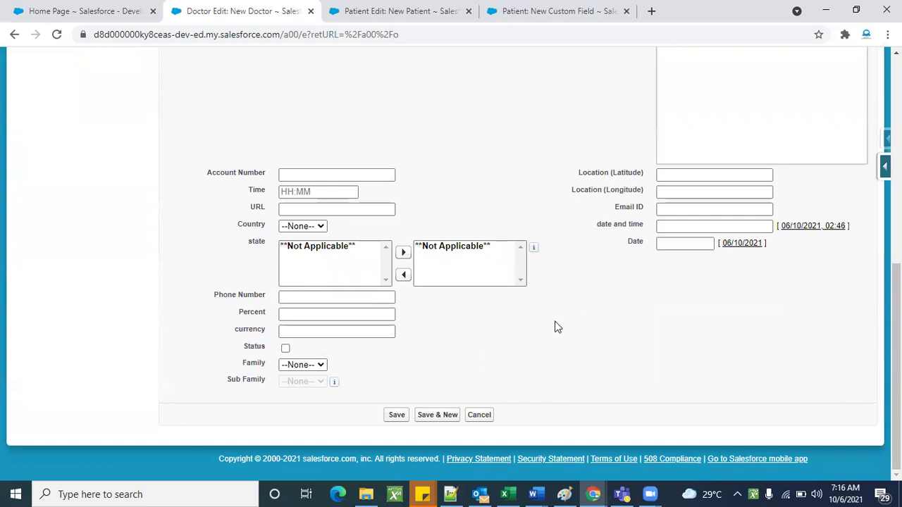
- Discard the new doctor form and open a new patient form to view its fields
scroll(552, 328, up, 5)
click(479, 179)
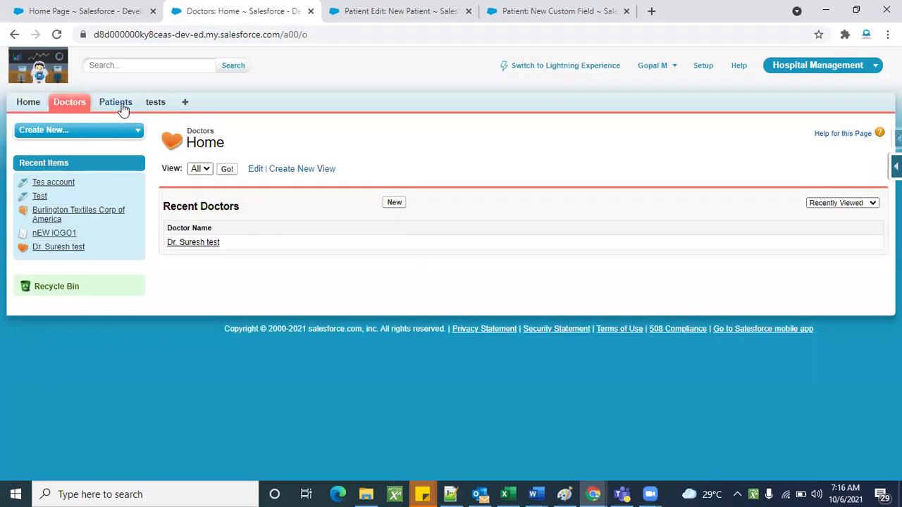
click(120, 105)
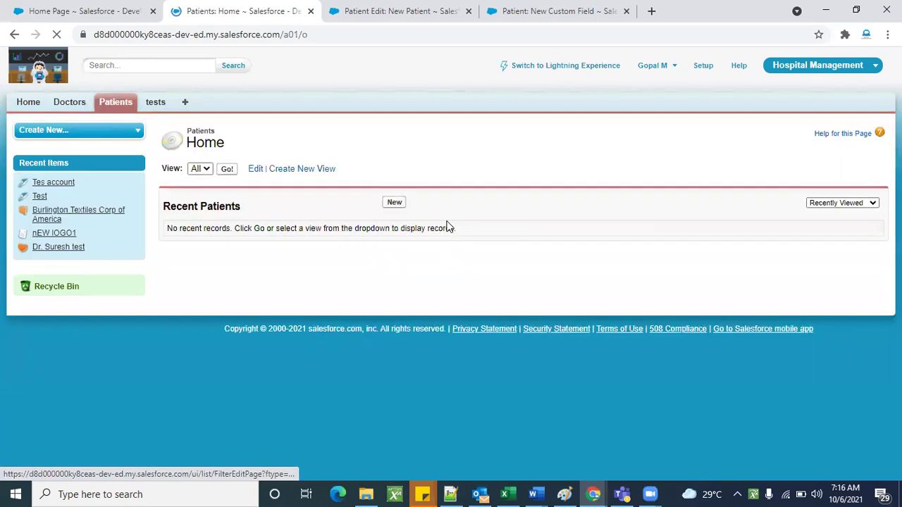
click(397, 209)
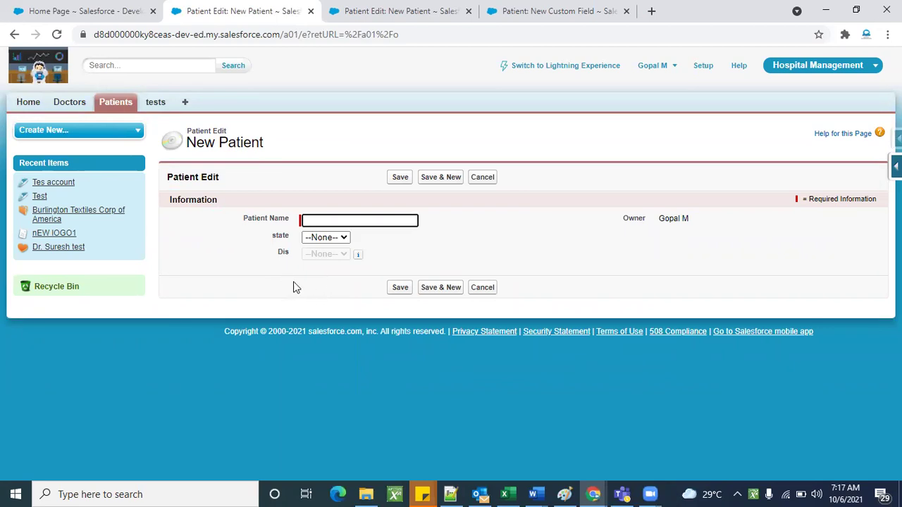
- Return to the Patient object's new custom field setup and examine the relationship data types
click(398, 8)
click(564, 9)
scroll(396, 358, up, 4)
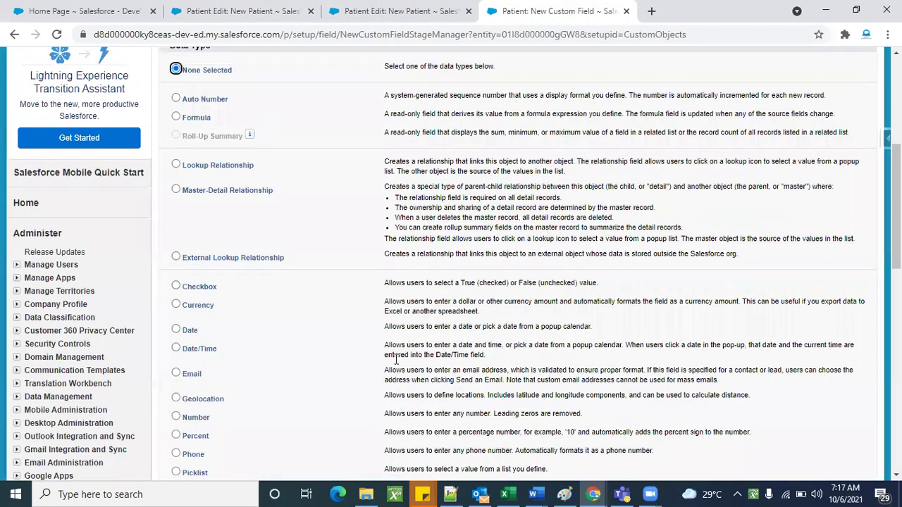
scroll(398, 362, down, 2)
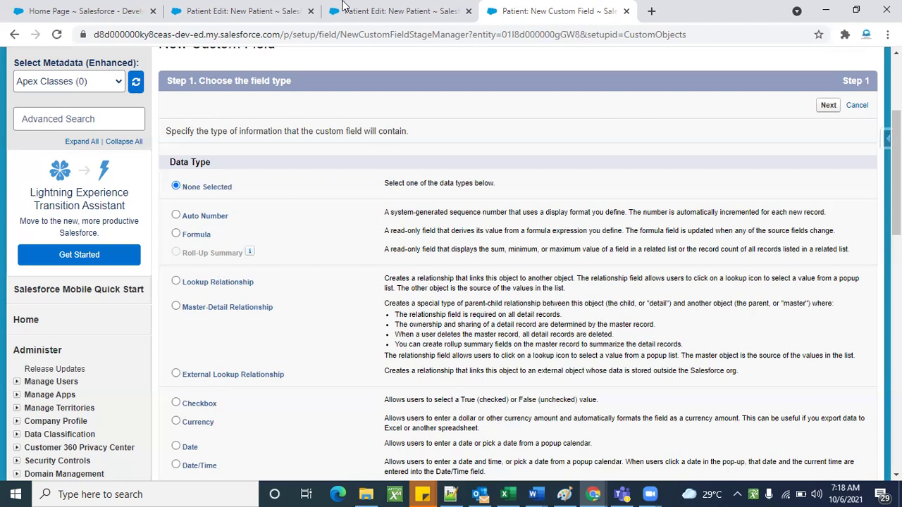
- Create and save a doctor record named Test from the All doctors list, then return to the Doctors home page
click(266, 7)
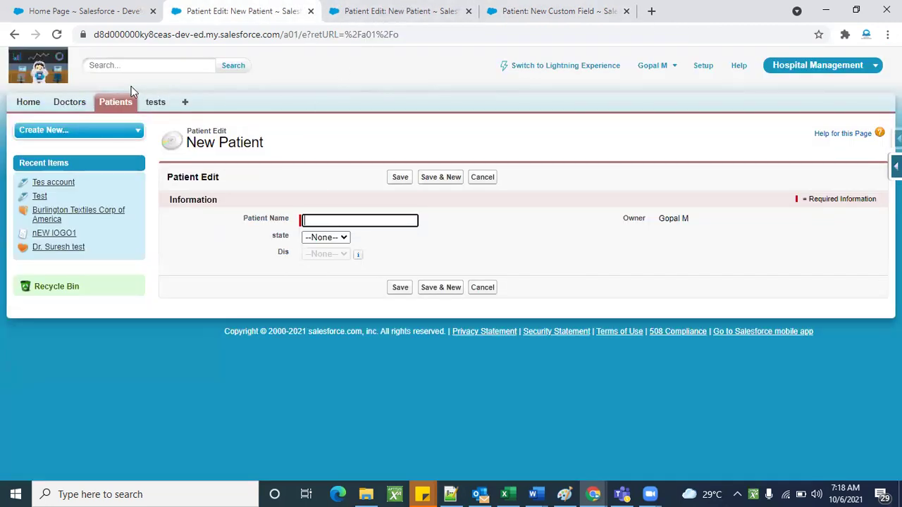
click(71, 102)
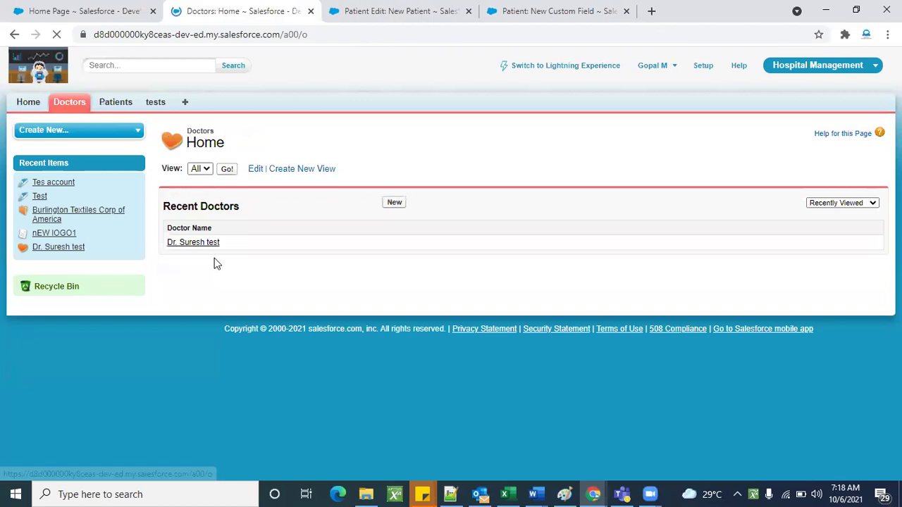
click(227, 170)
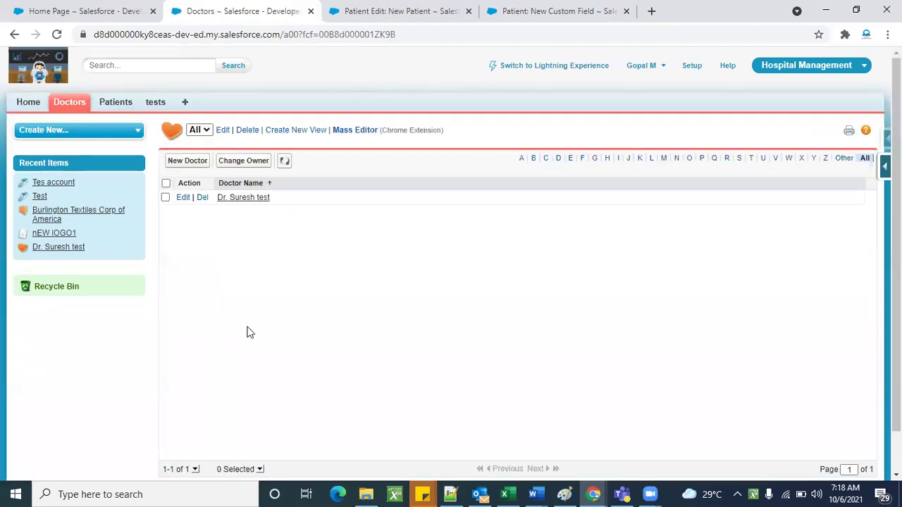
click(191, 162)
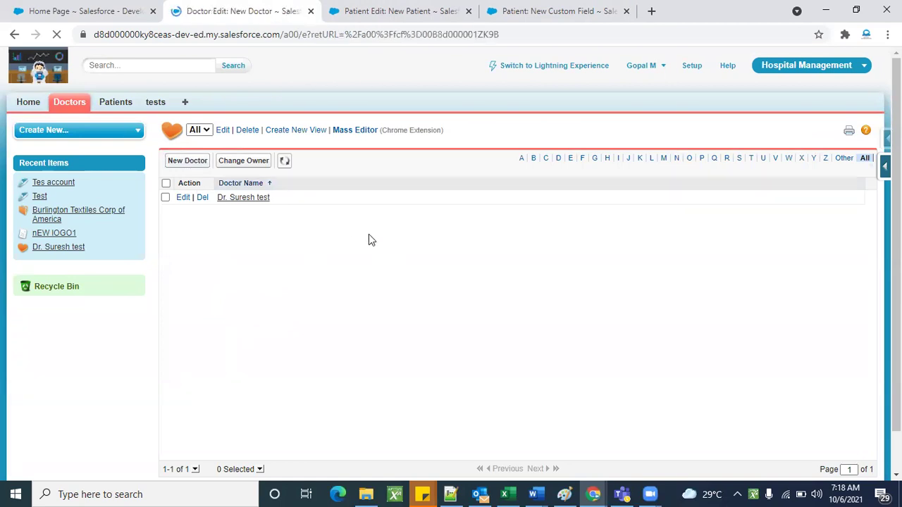
text(Test)
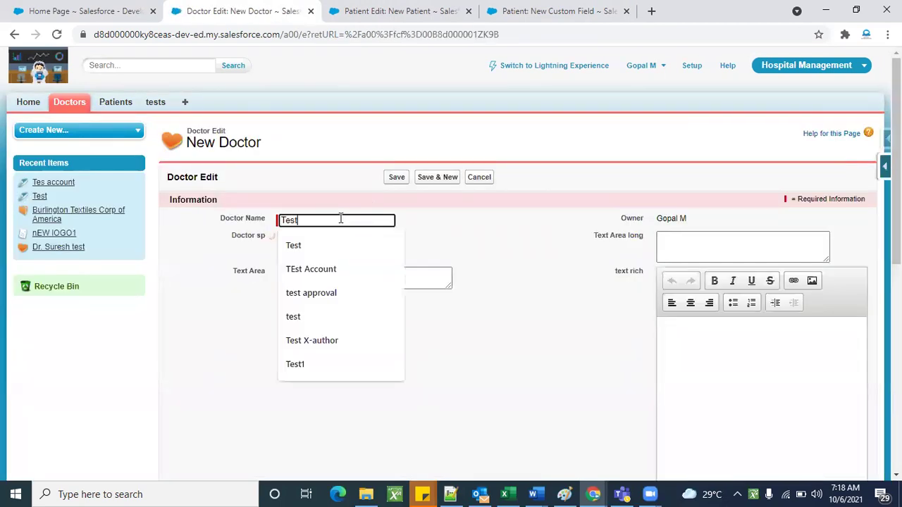
click(399, 179)
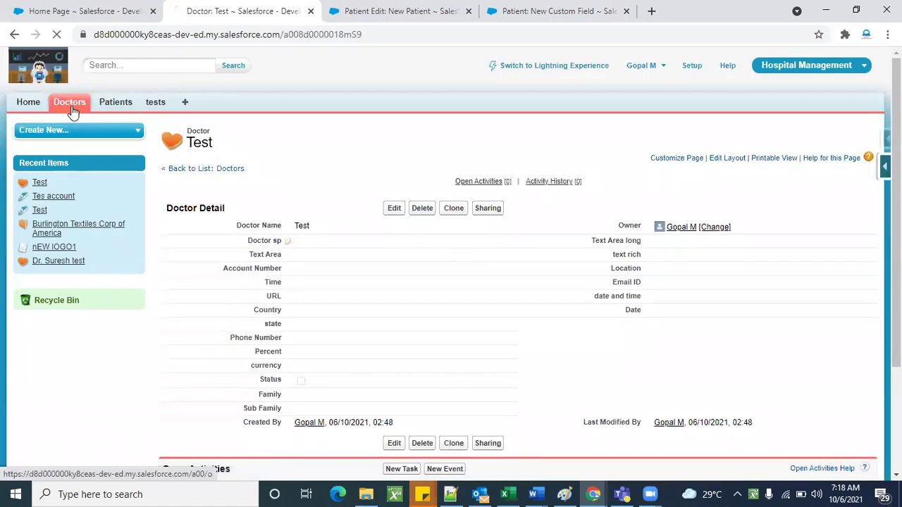
click(70, 103)
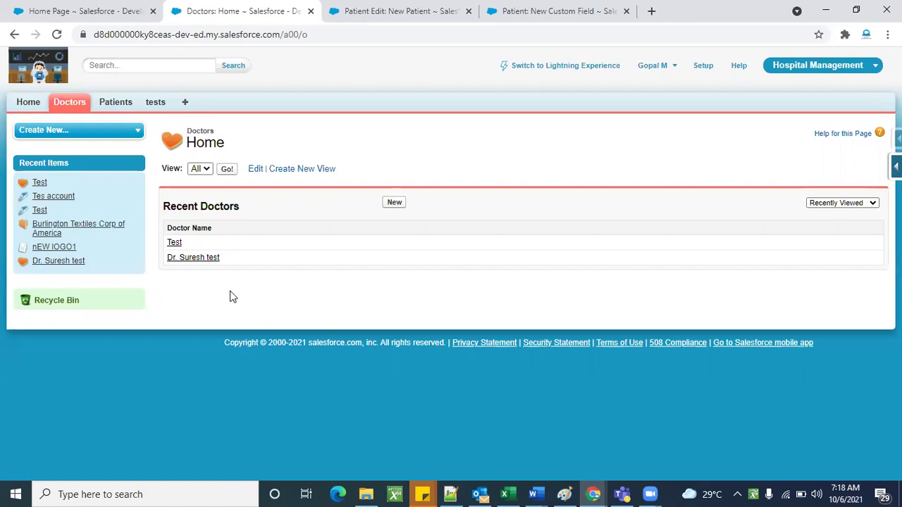
- Create a patient record from the All patients list, entering only the patient's name, and save it
click(537, 8)
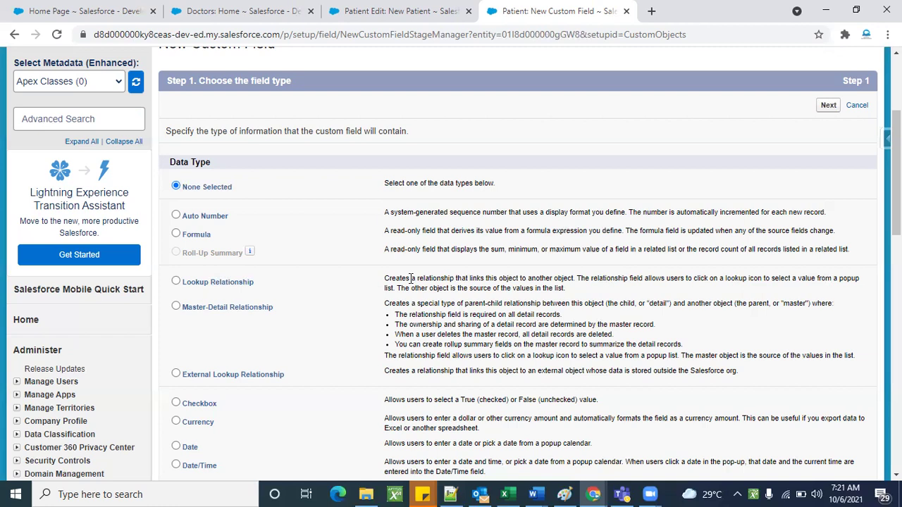
click(210, 8)
click(110, 103)
click(228, 170)
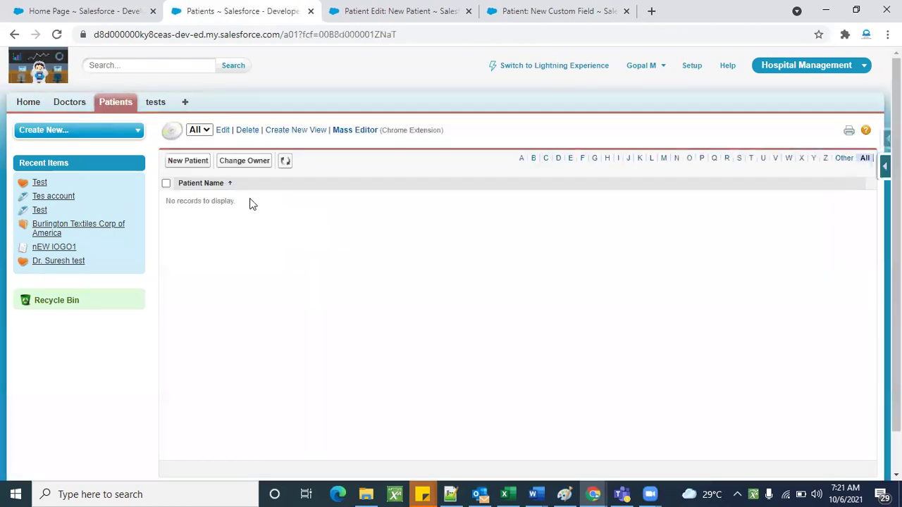
click(195, 161)
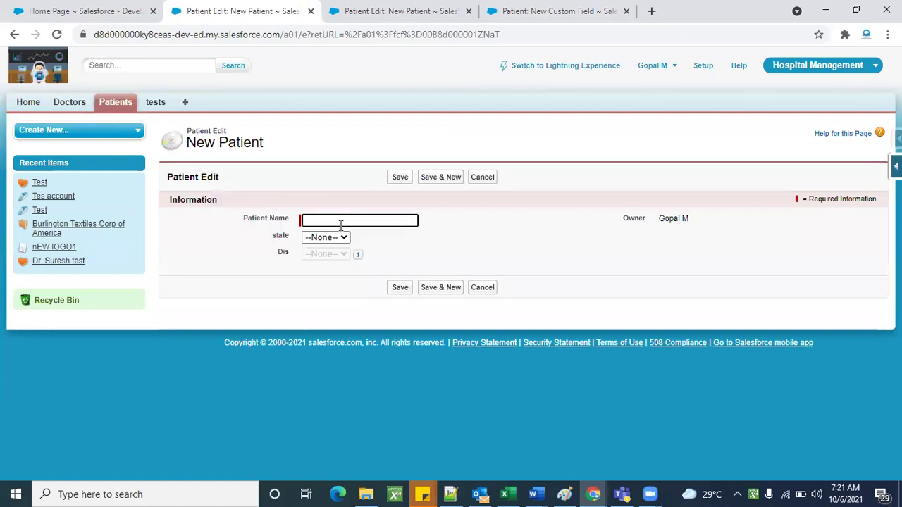
text(Gopal)
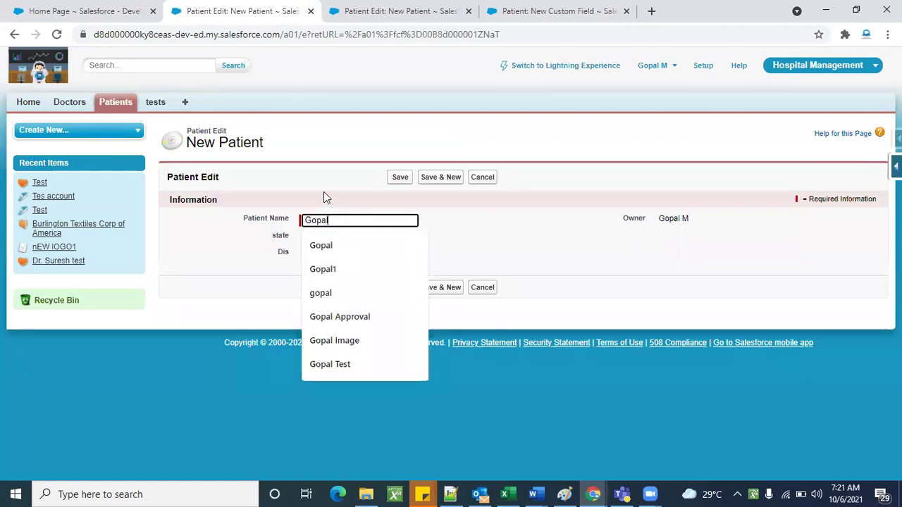
click(395, 182)
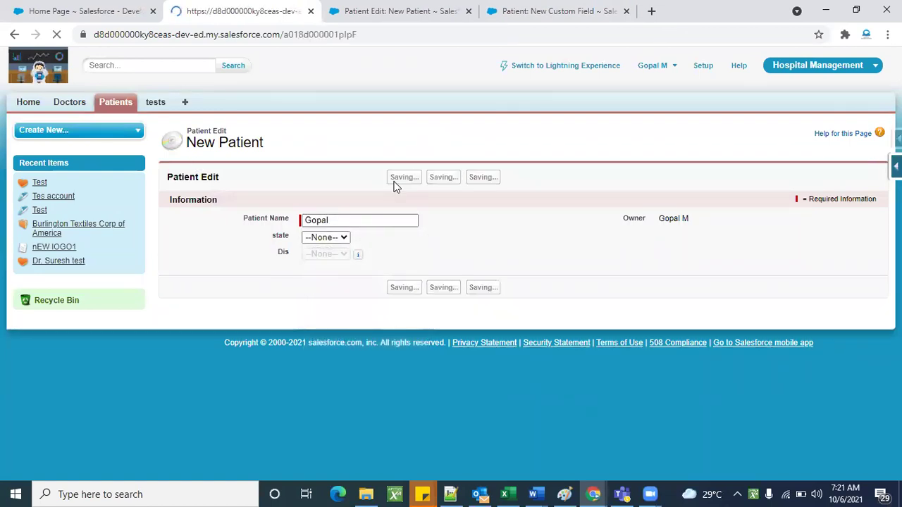
- Create and save a second patient record with a different patient name, leaving state and Dis unset
click(121, 101)
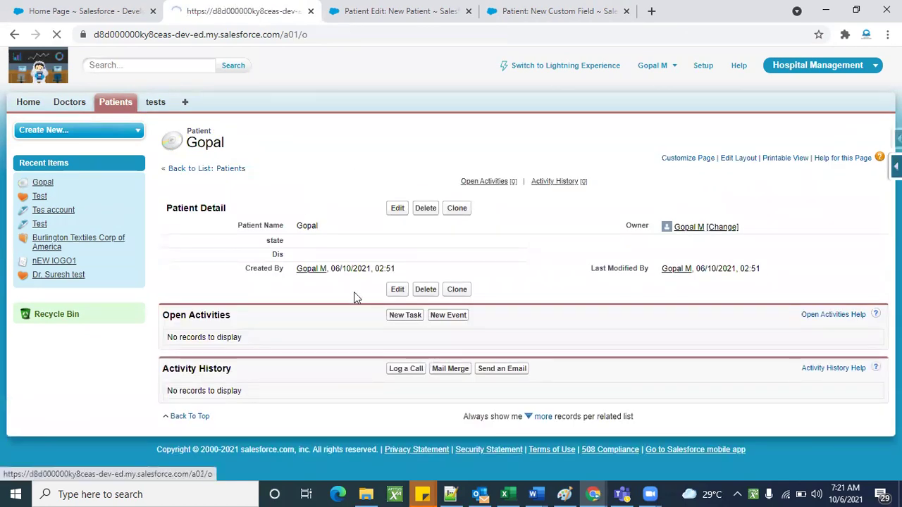
click(395, 203)
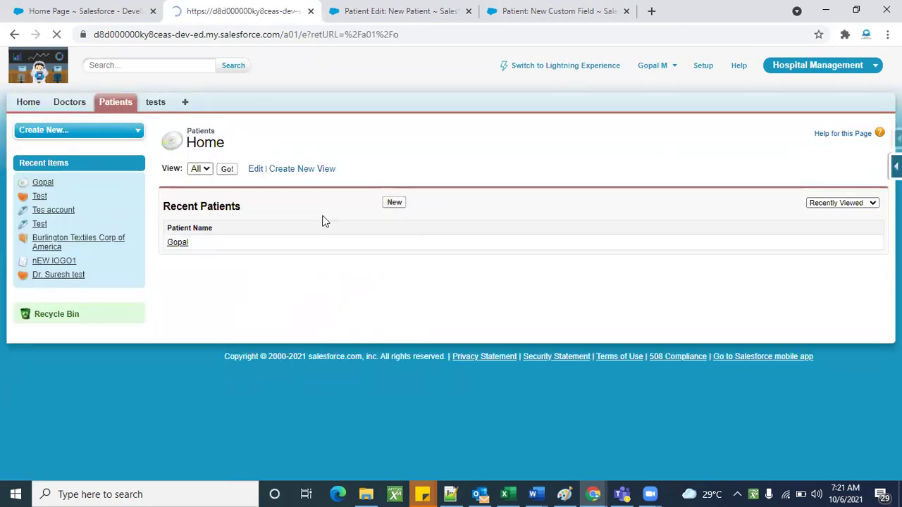
click(315, 220)
text(S)
key(BackSpace)
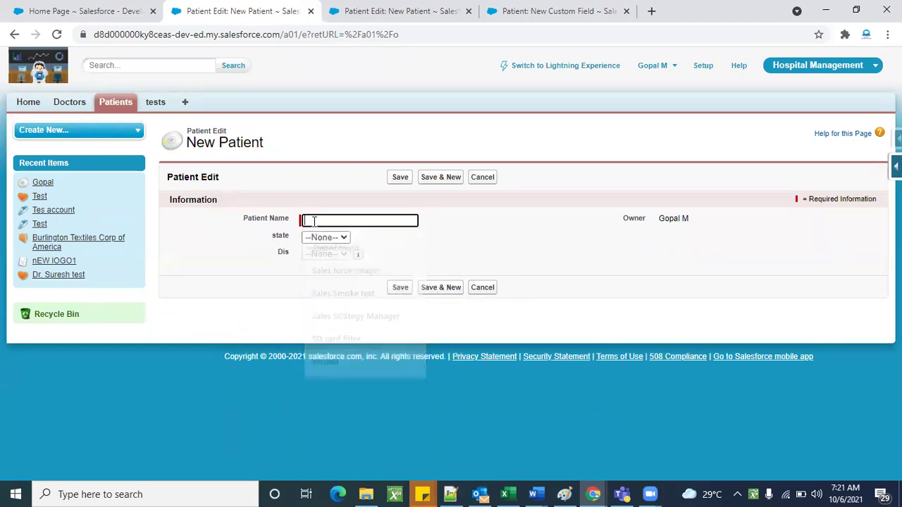
text(Rajes)
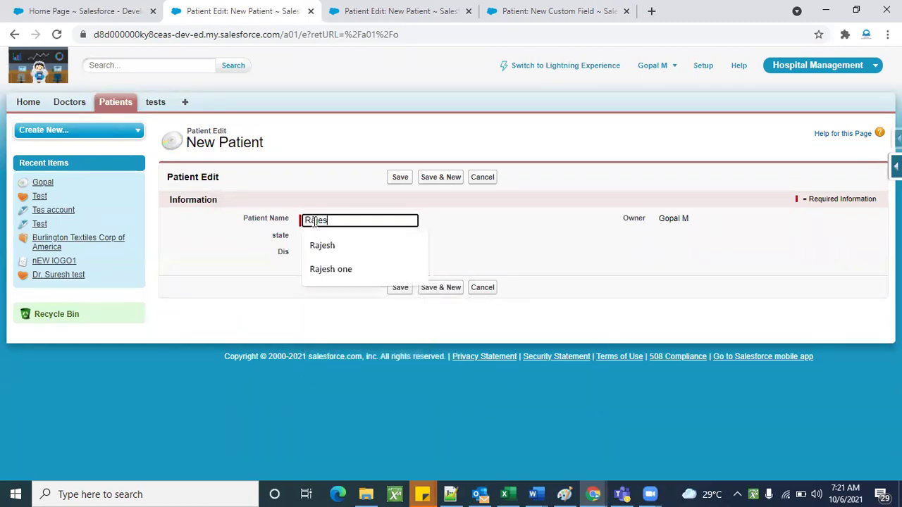
text(h)
click(401, 180)
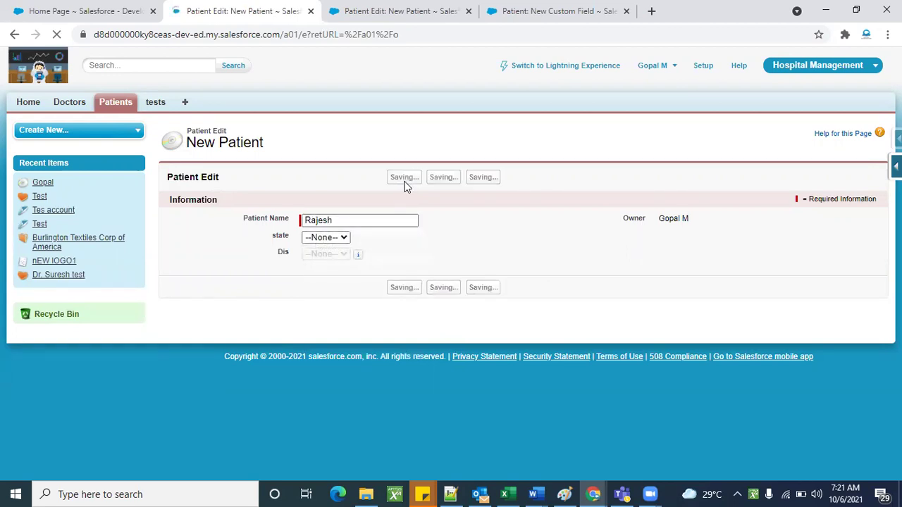
- Clone the second patient record under another patient name, save it and display the recent patients
click(456, 210)
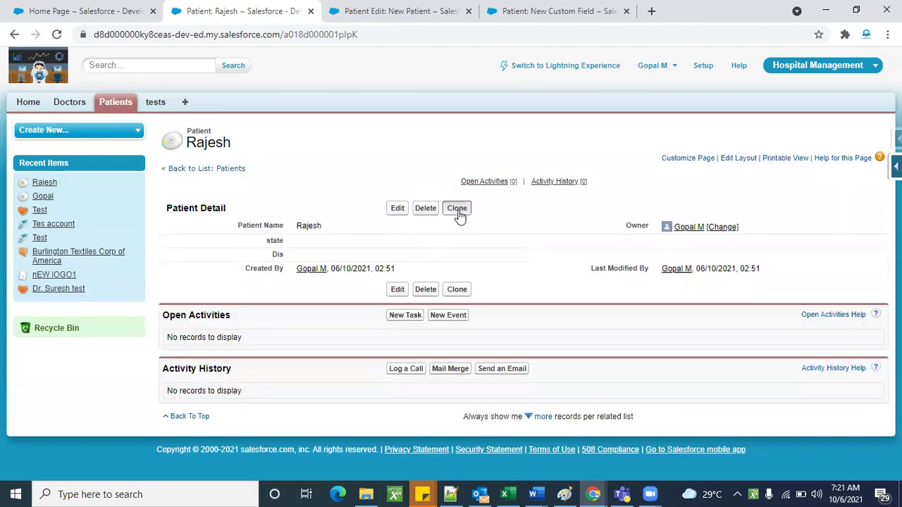
key(BackSpace)
text(Naresh)
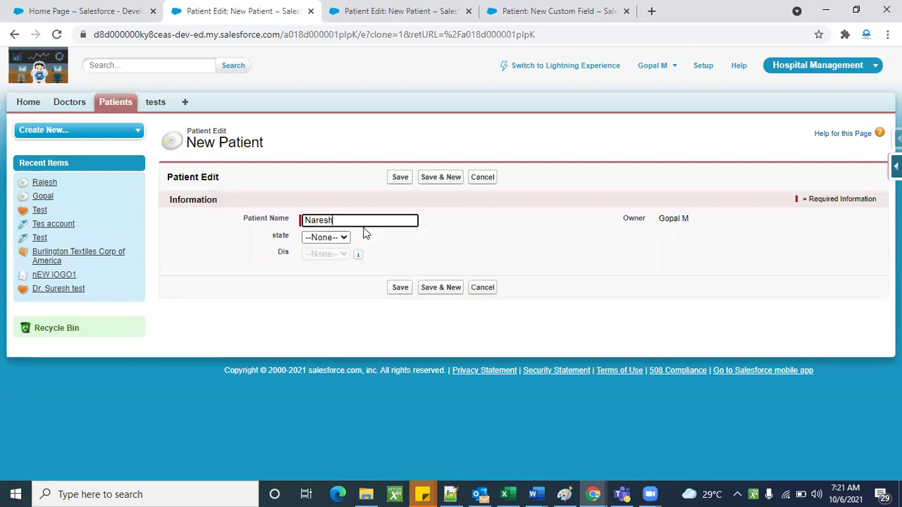
click(396, 178)
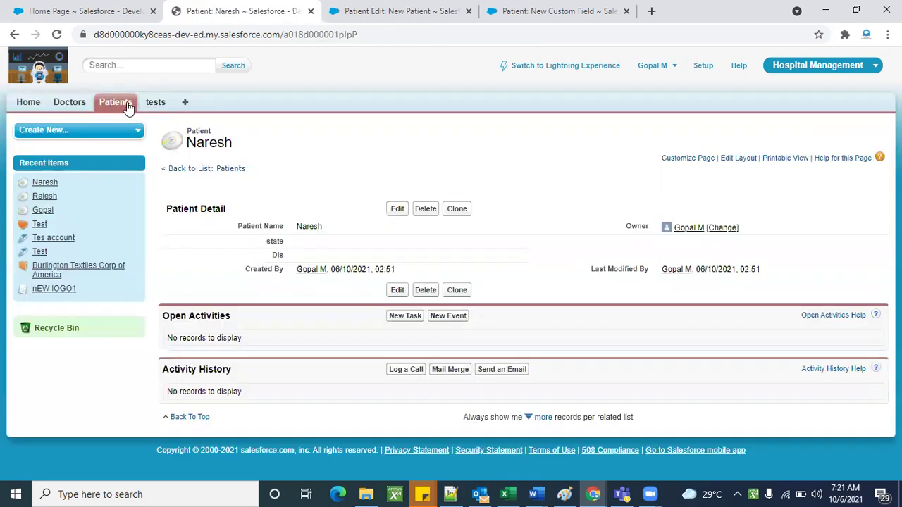
click(123, 104)
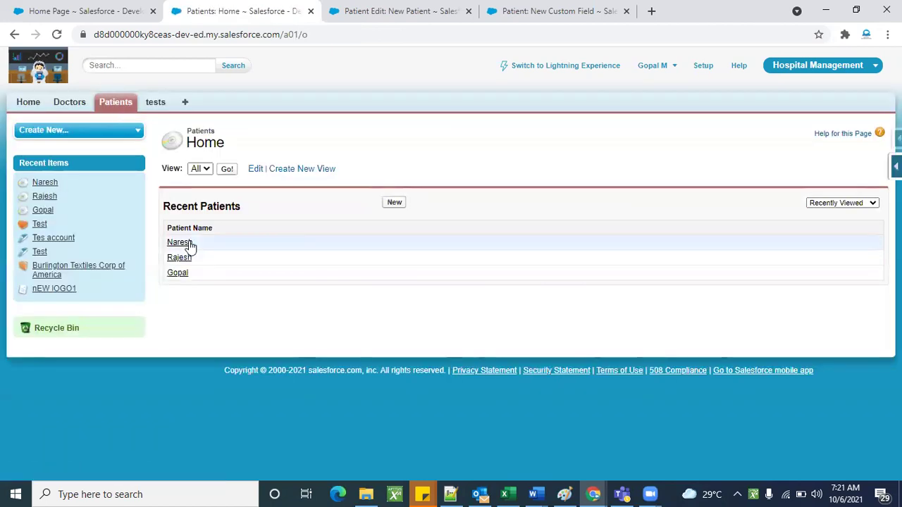
- Create another doctor record with only the doctor's name, save it and display the recent doctors
click(71, 104)
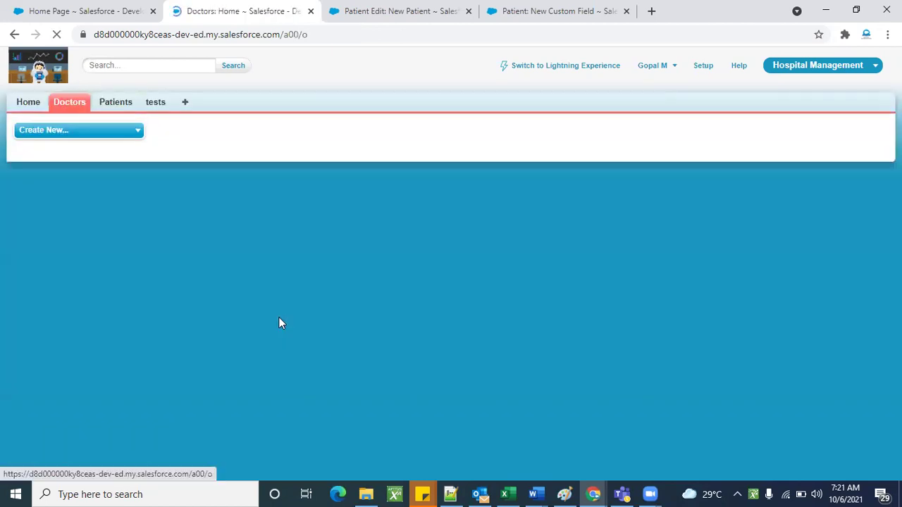
click(389, 204)
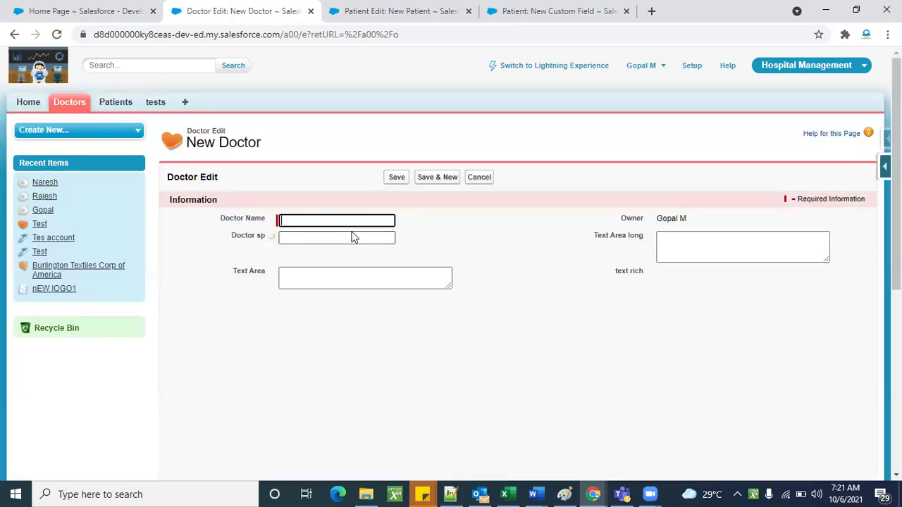
text(anil)
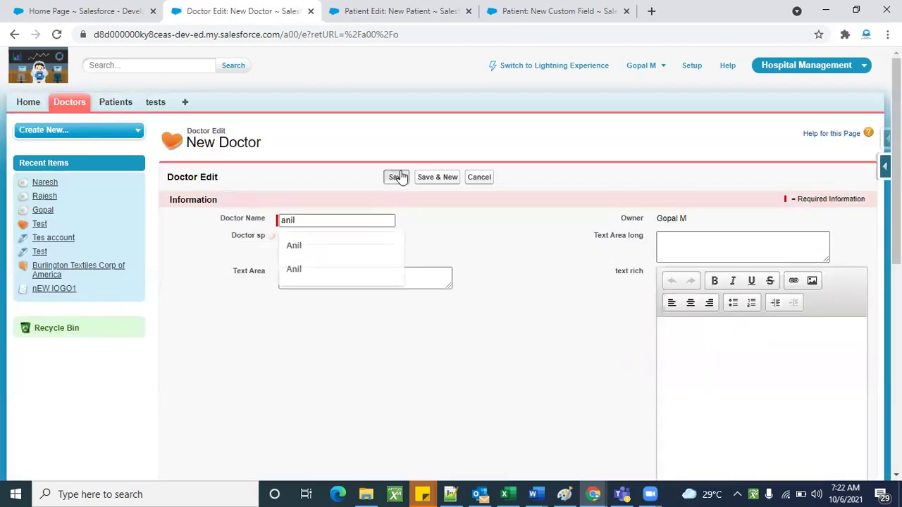
click(397, 176)
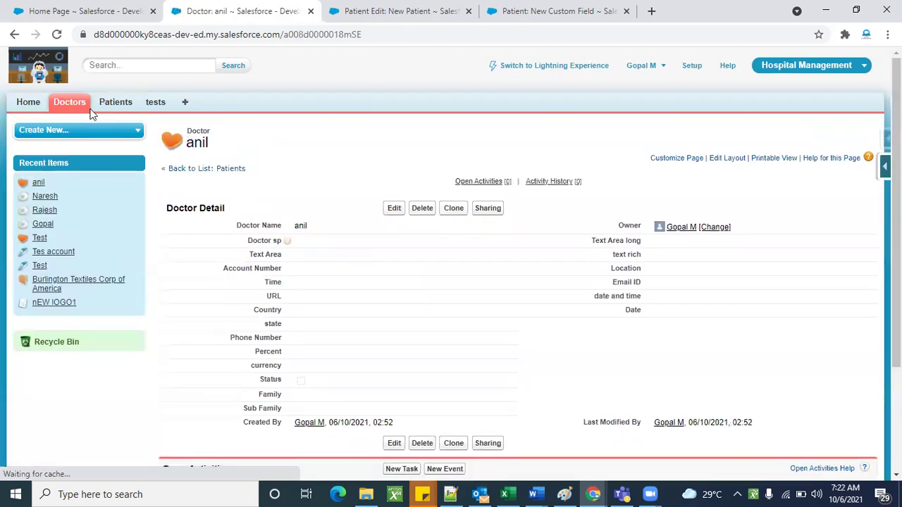
click(69, 105)
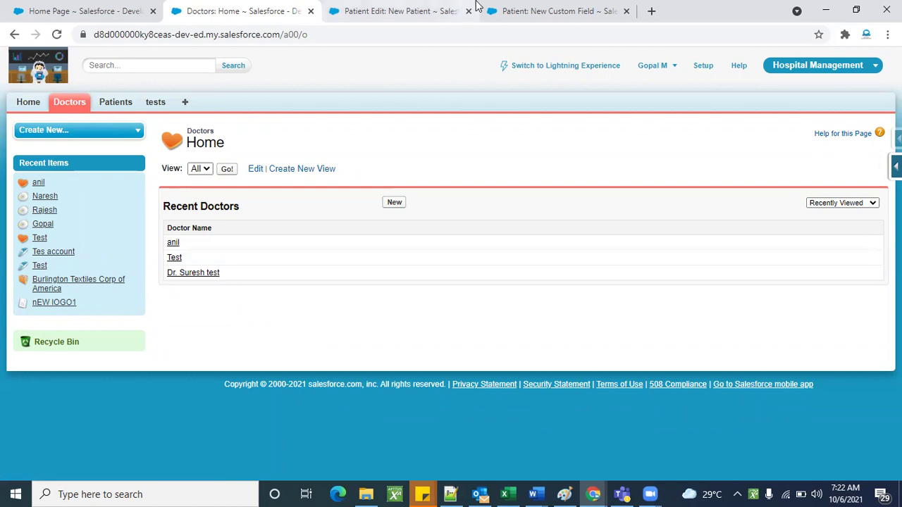
- Close the leftover new patient form and cancel the pending custom field, returning to the Patient object's custom fields and relationships
click(414, 9)
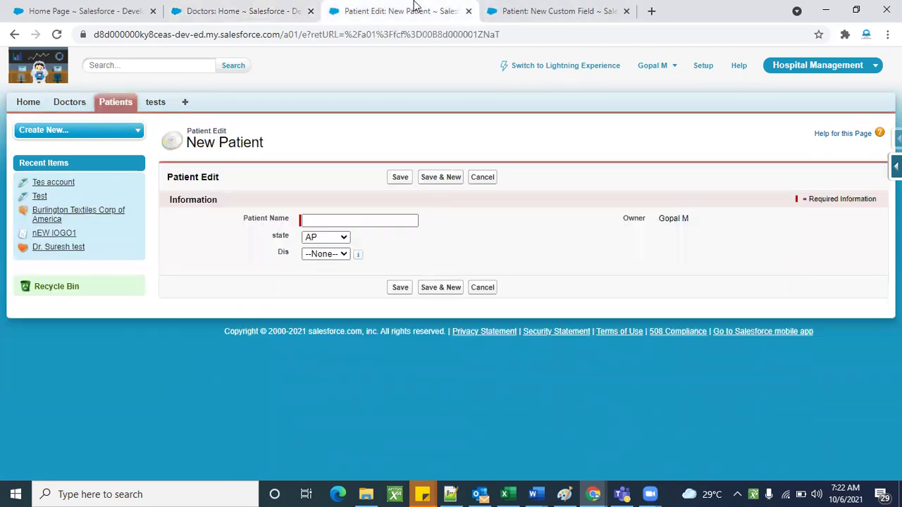
click(468, 11)
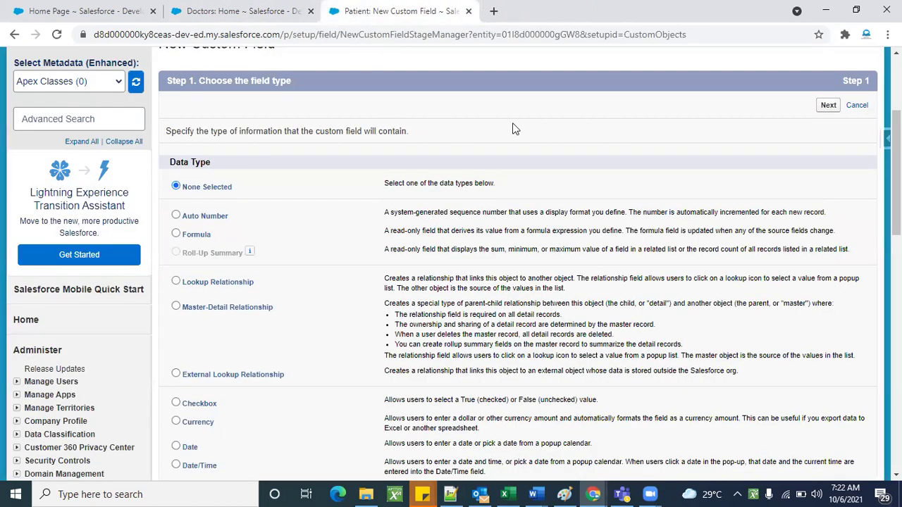
scroll(513, 123, up, 2)
click(858, 176)
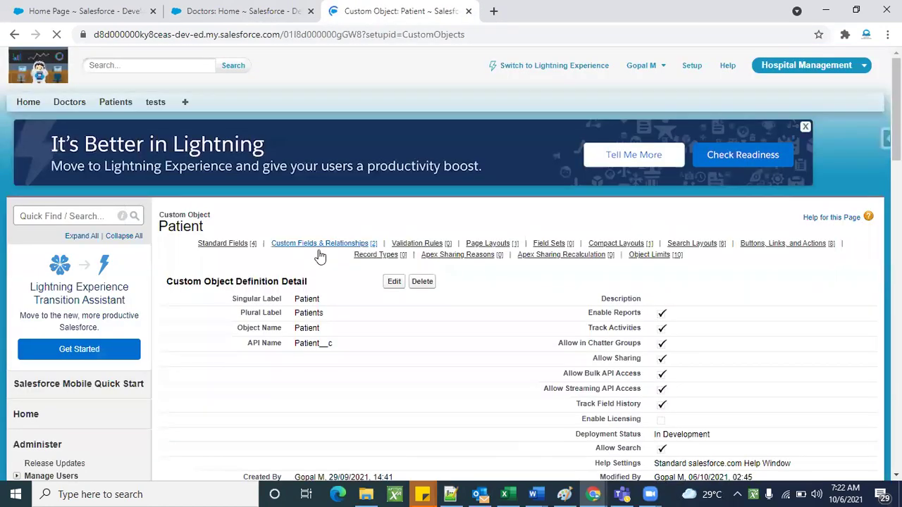
scroll(459, 376, down, 2)
scroll(460, 374, down, 3)
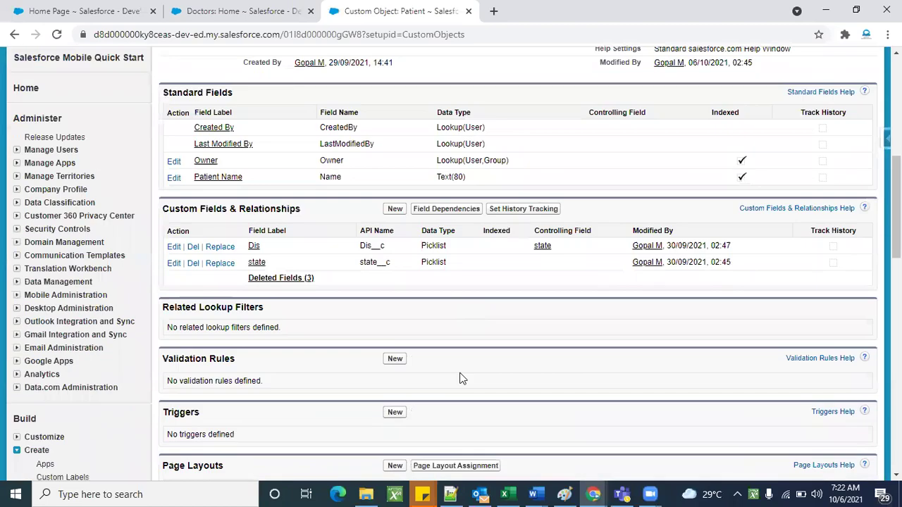
- Start a new custom field on the Patient object with the Lookup Relationship data type
click(395, 209)
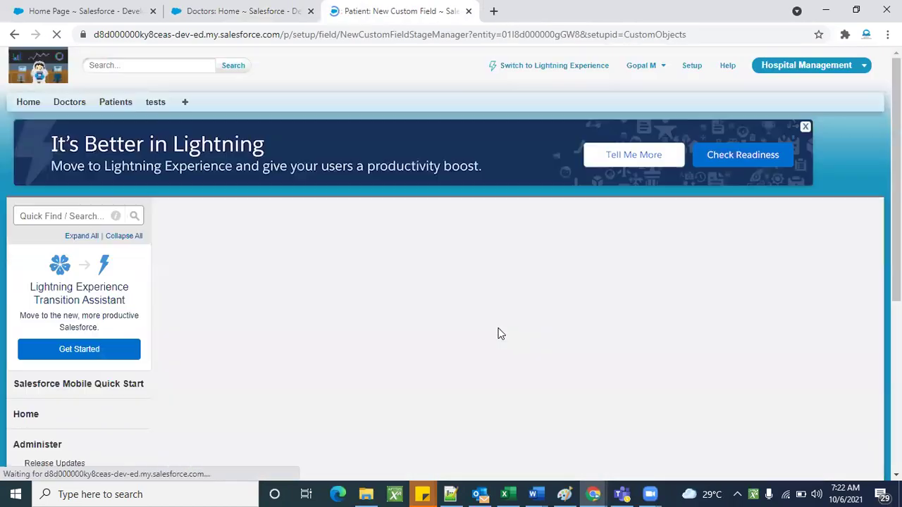
scroll(392, 310, down, 3)
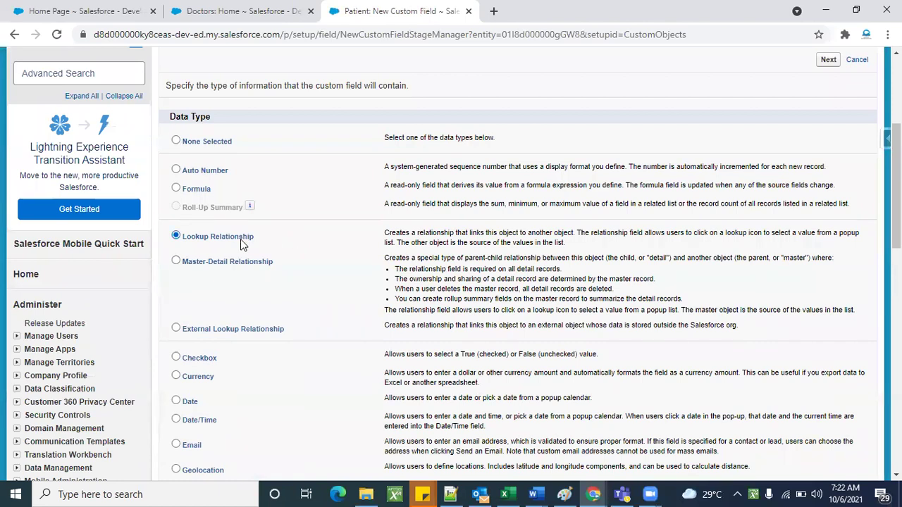
scroll(631, 243, up, 1)
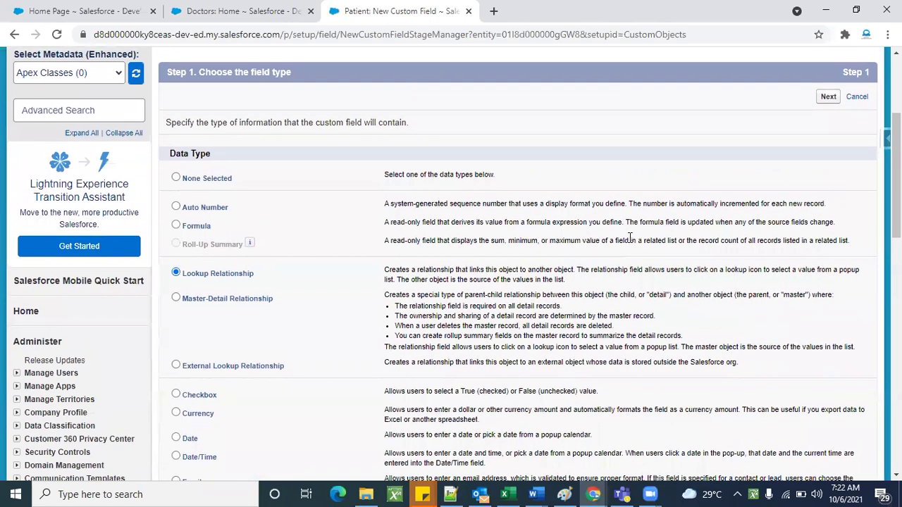
click(824, 99)
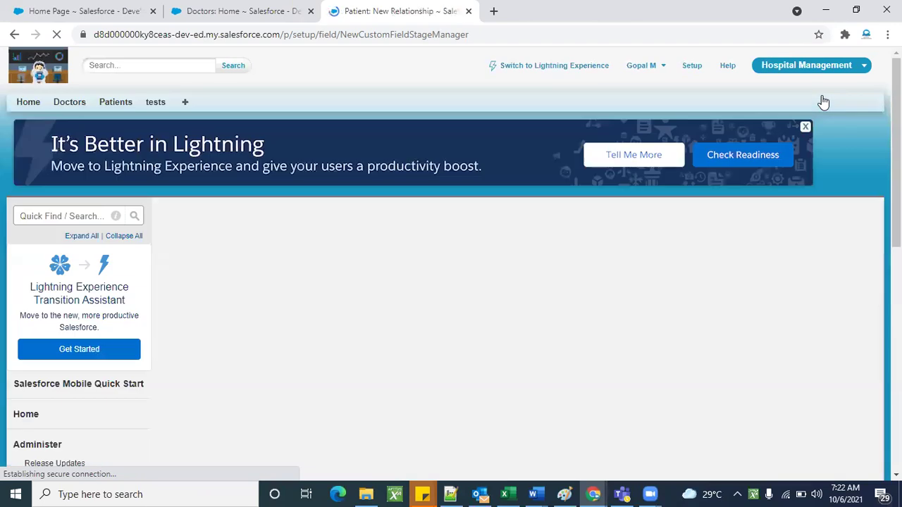
- Relate the new lookup field to the Doctor object and continue to the label and name settings
scroll(488, 268, down, 1)
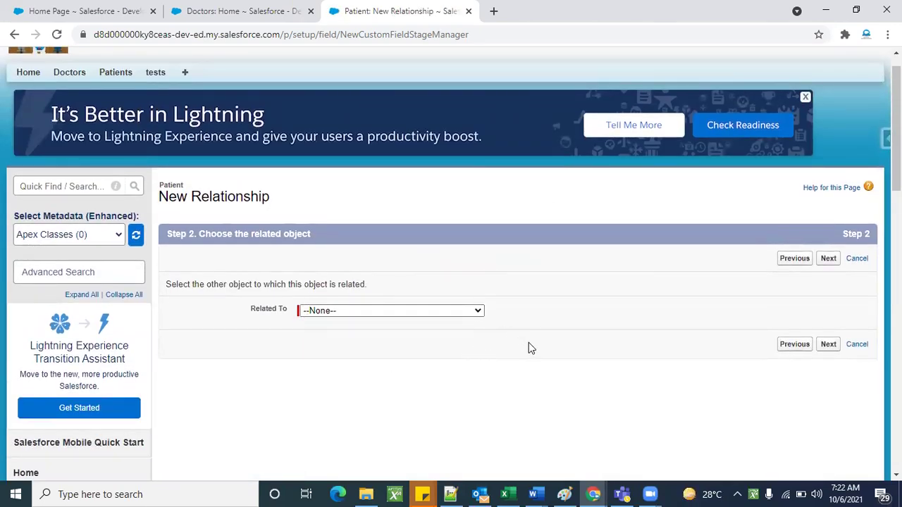
scroll(530, 348, down, 1)
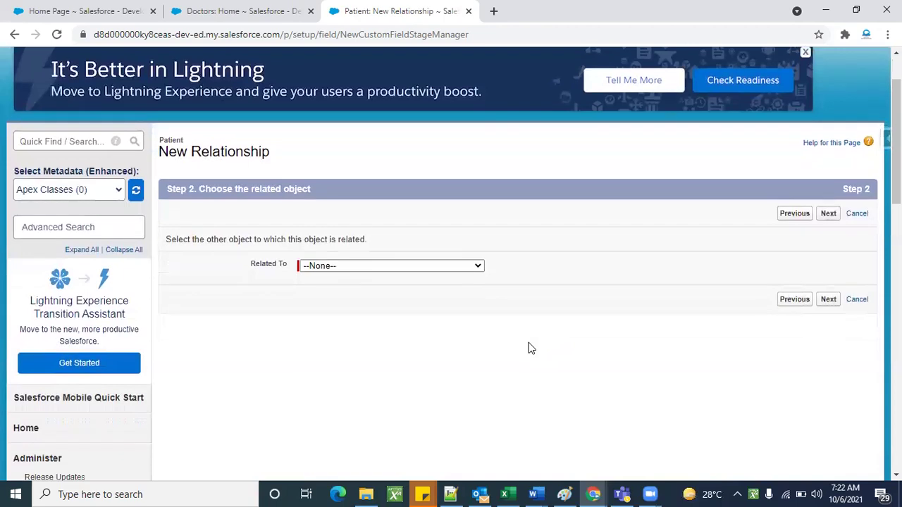
click(474, 268)
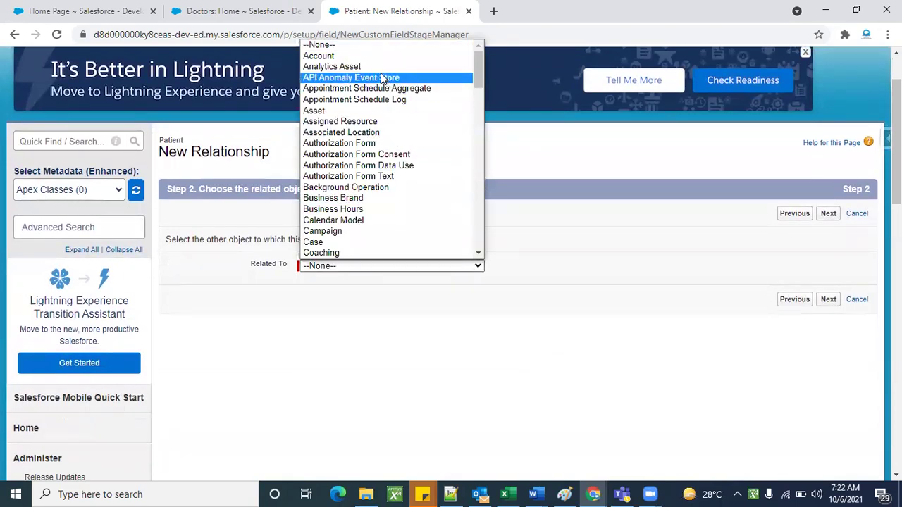
scroll(389, 190, down, 2)
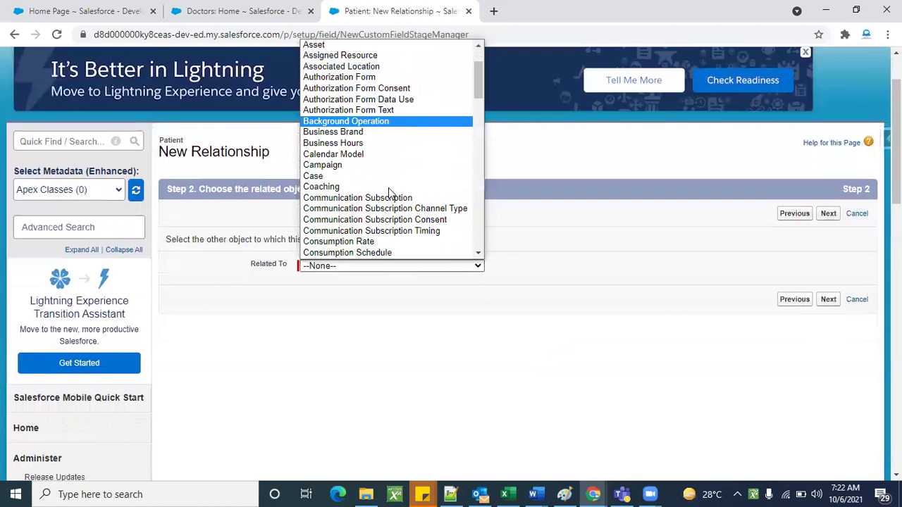
scroll(380, 209, down, 6)
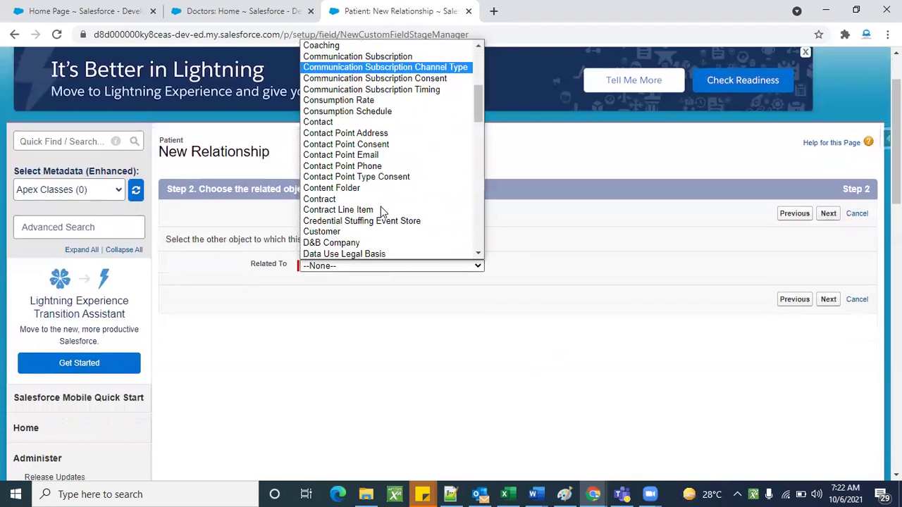
scroll(381, 212, down, 1)
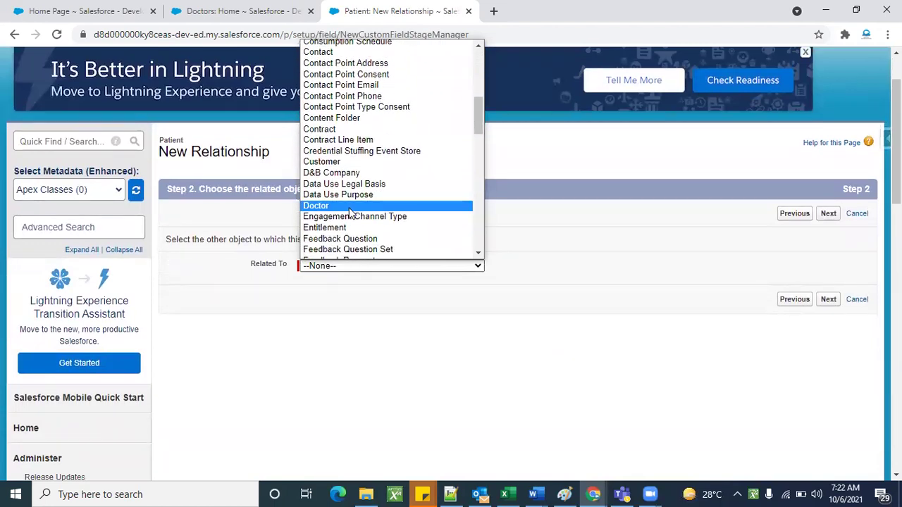
click(350, 207)
scroll(705, 271, up, 1)
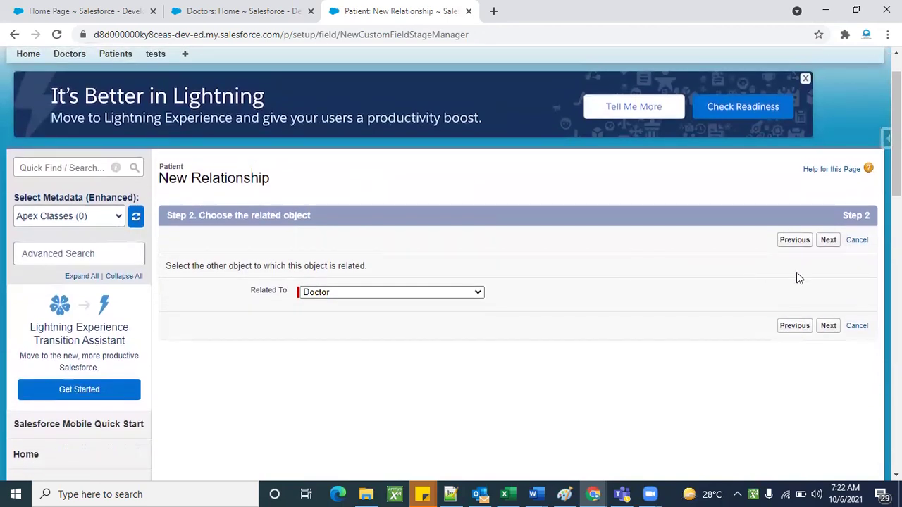
click(828, 241)
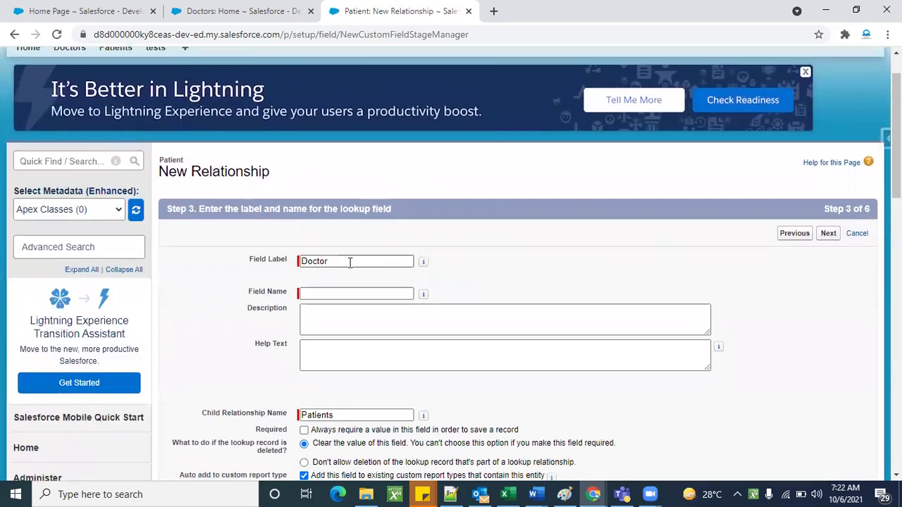
- Set the lookup field's label to "Doctor Relation" and let the field name fill in from it
double_click(351, 262)
click(350, 262)
text(Relatio)
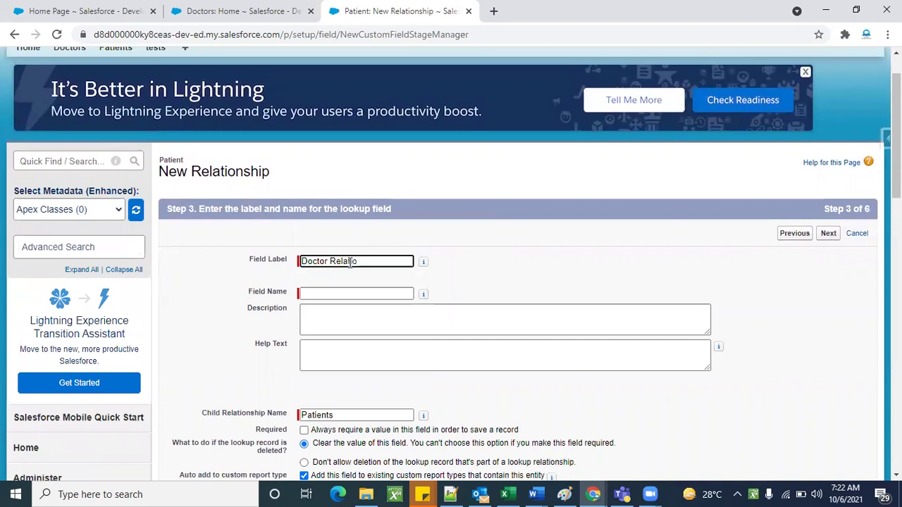
text(n)
click(538, 257)
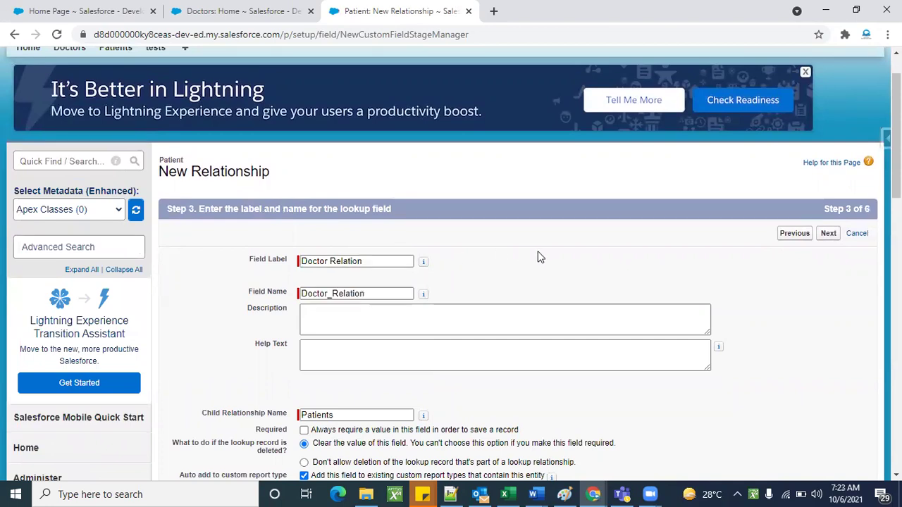
- Review the child relationship name, keep it as Patients and continue to field-level security
scroll(538, 257, down, 1)
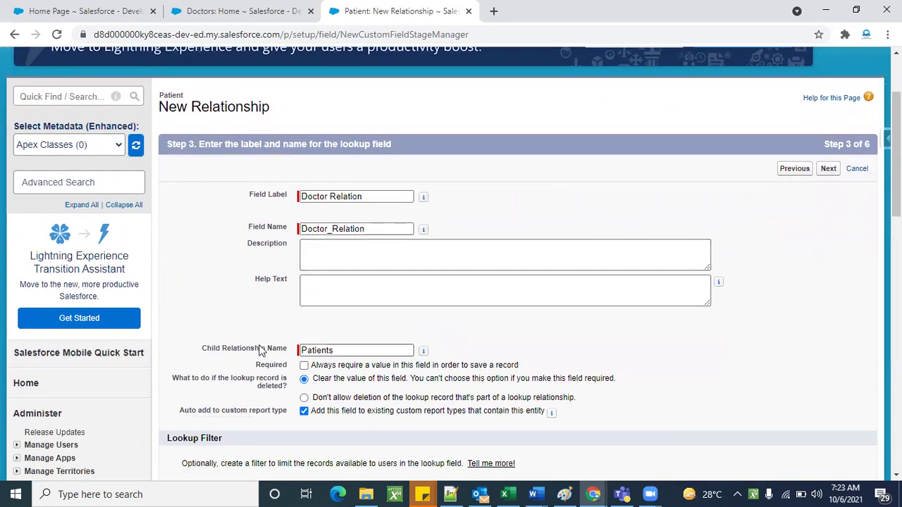
click(335, 351)
triple_click(237, 350)
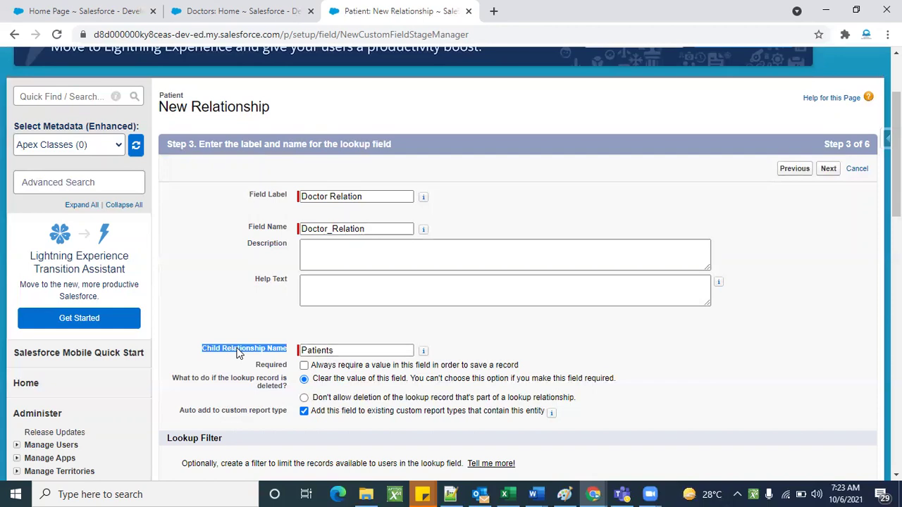
click(237, 353)
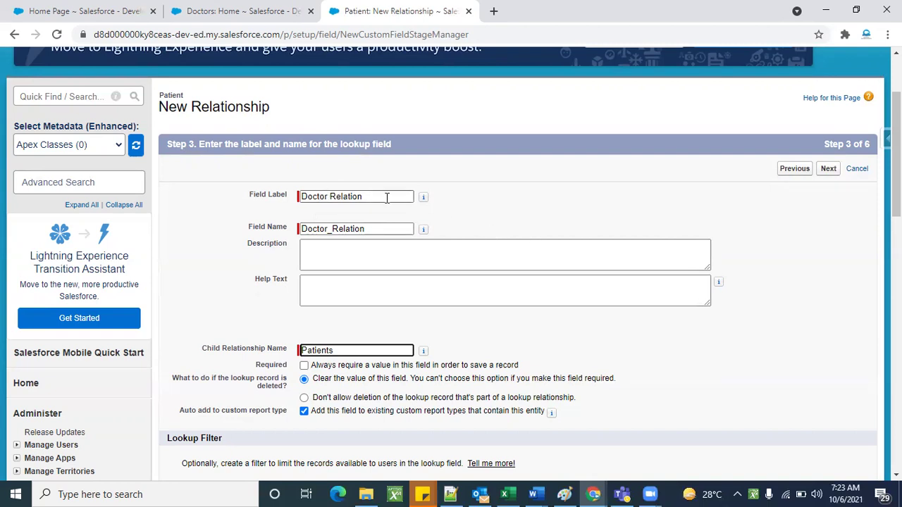
click(838, 216)
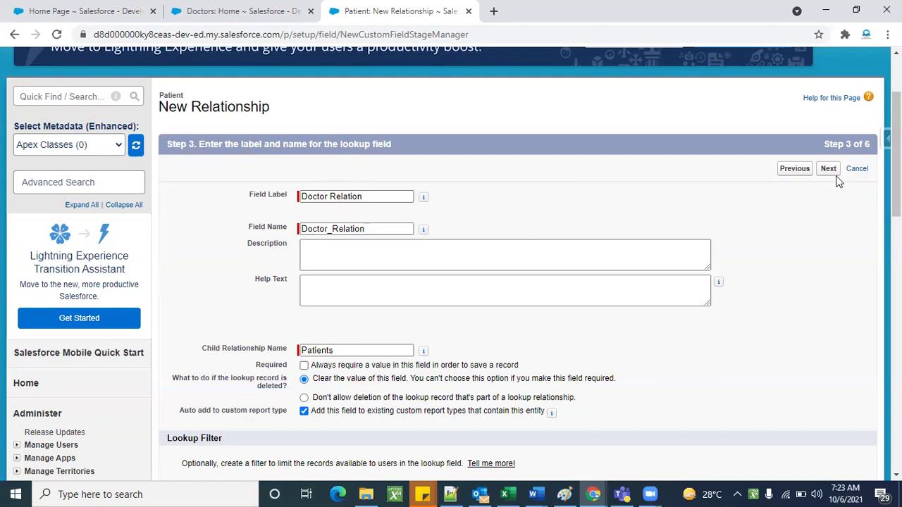
click(829, 170)
- Make the Doctor Relation field visible and read-only for all profiles, and save it
scroll(540, 343, down, 2)
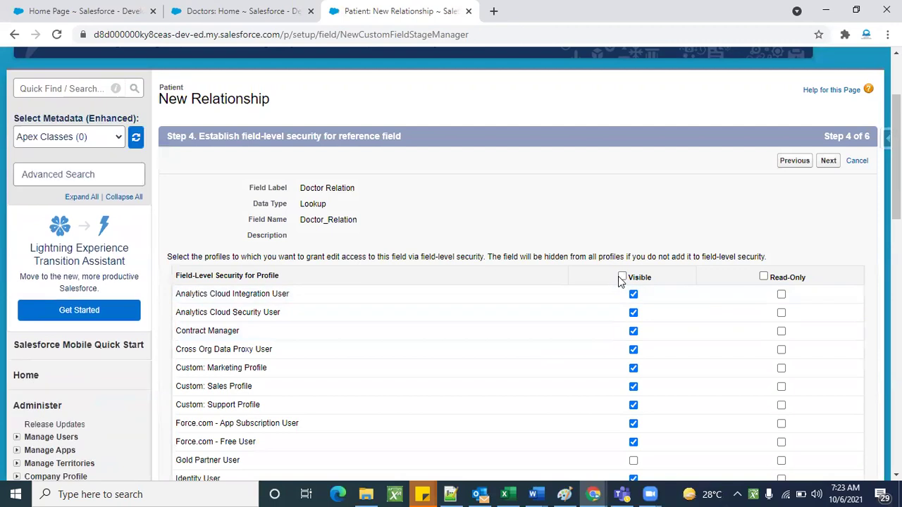
click(764, 277)
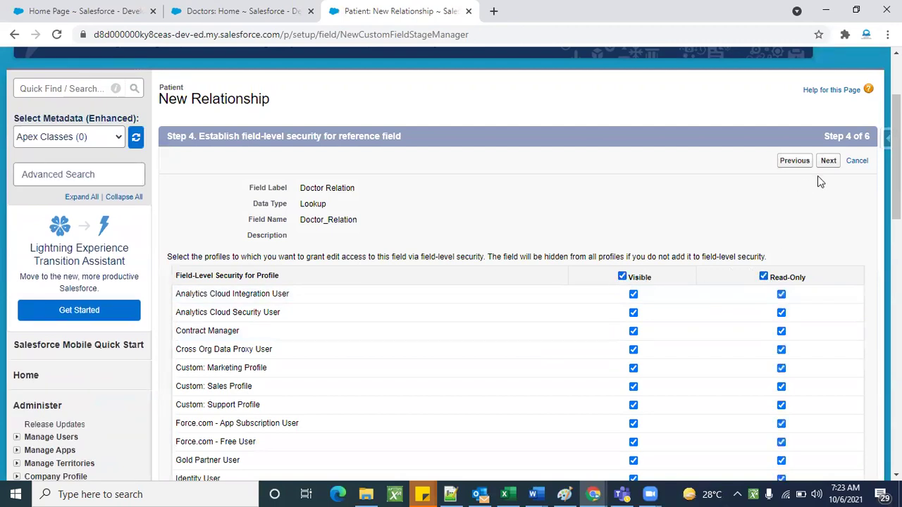
click(828, 160)
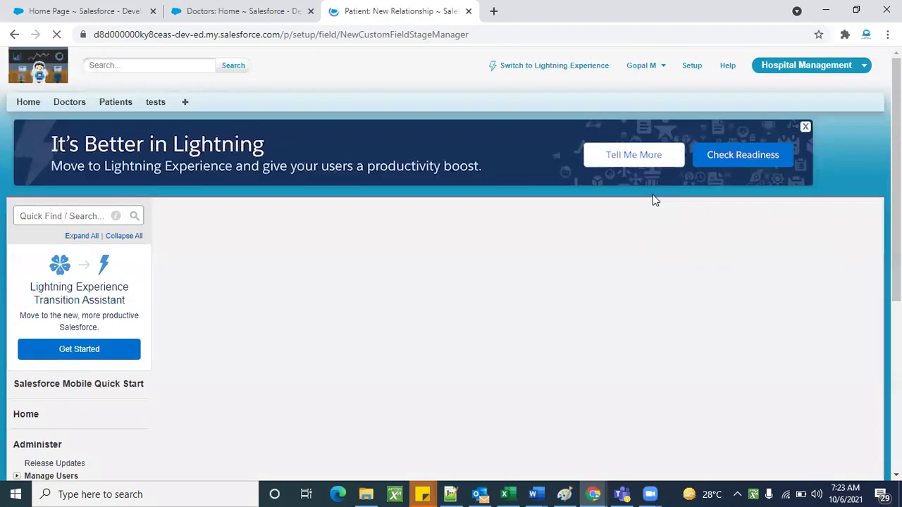
click(828, 289)
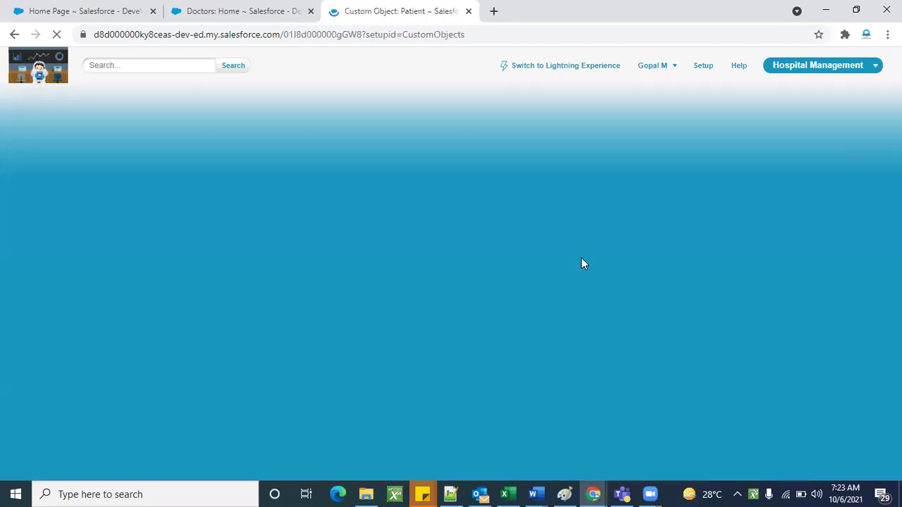
- Check the data type of the Doctor Relation field among the Patient object's custom fields and relationships
scroll(478, 358, down, 8)
scroll(478, 358, up, 1)
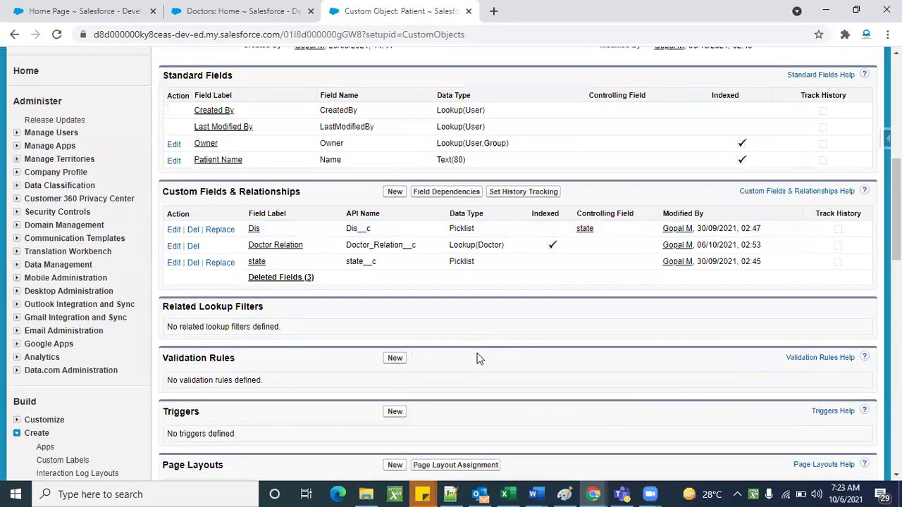
double_click(483, 243)
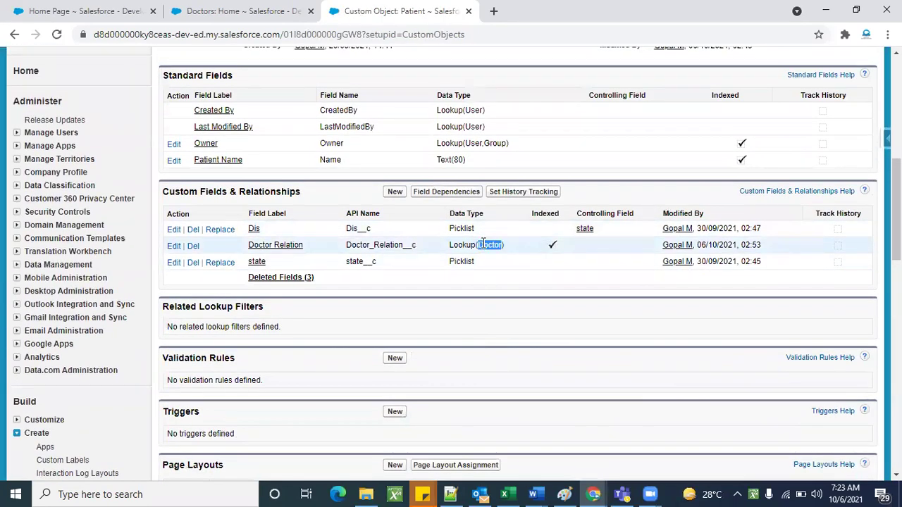
drag(449, 244, 504, 245)
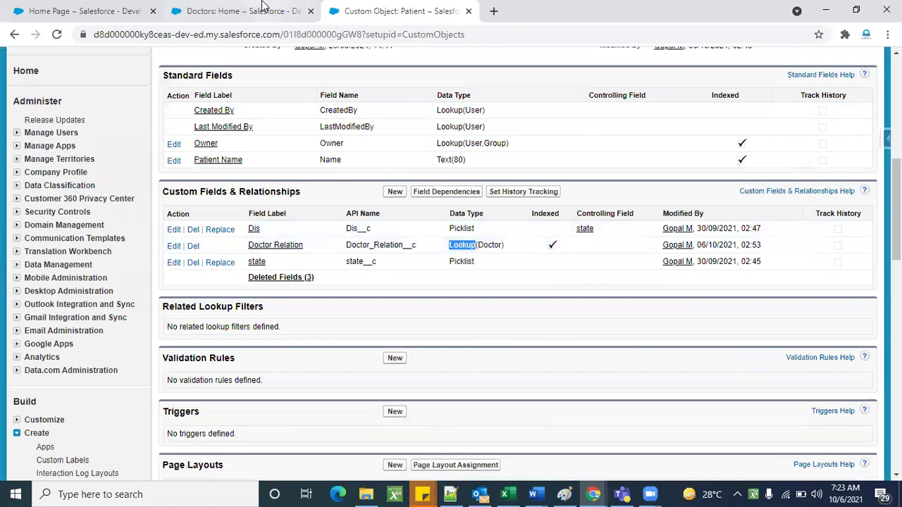
- Go to the Patients records and open a blank new patient form
click(263, 9)
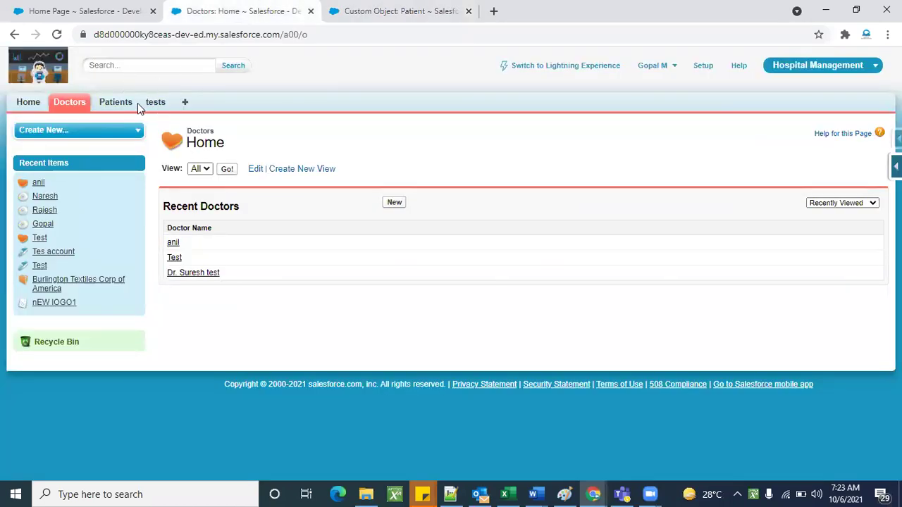
click(120, 104)
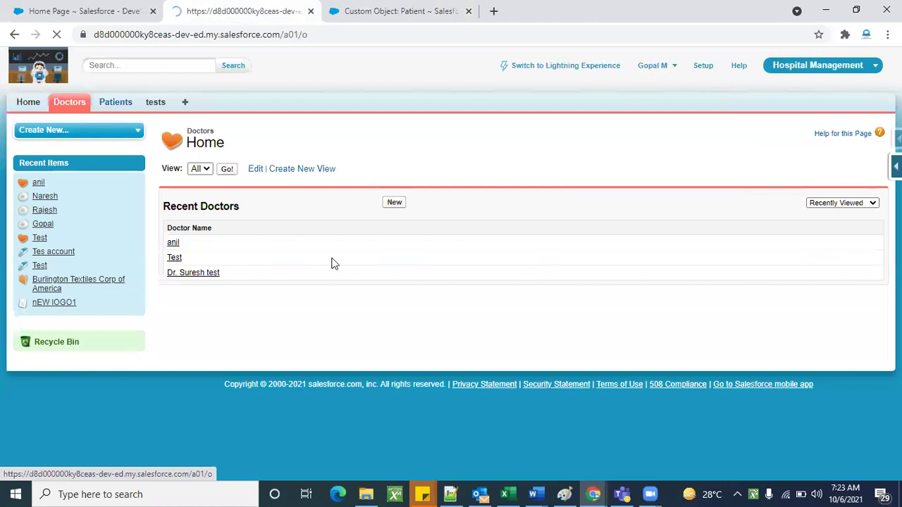
click(397, 10)
scroll(323, 233, up, 6)
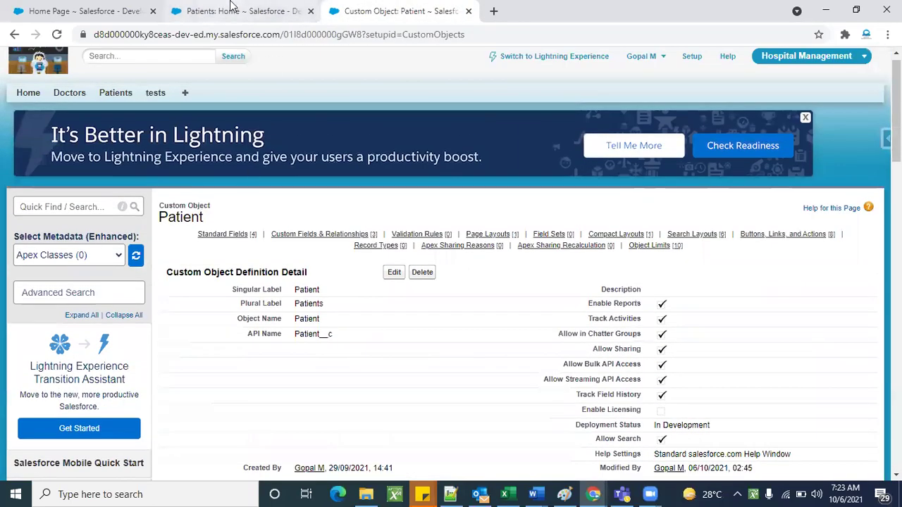
click(229, 9)
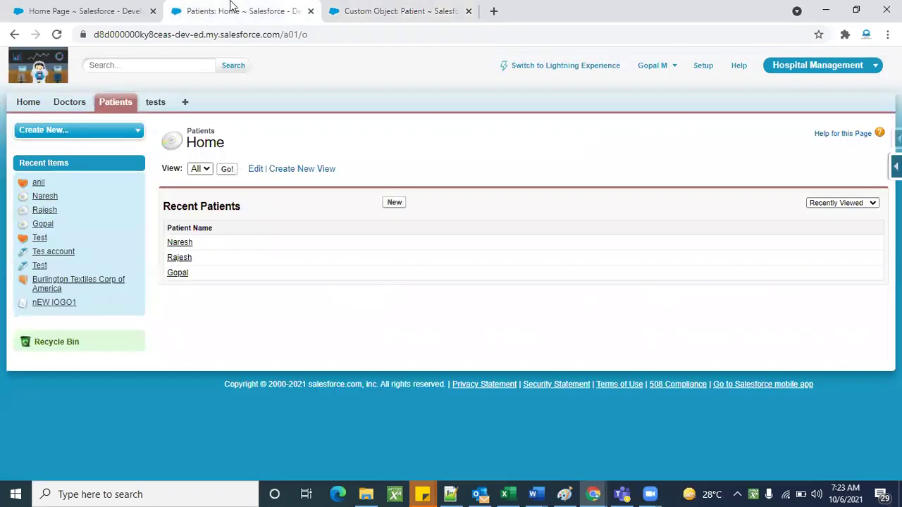
click(396, 204)
click(359, 221)
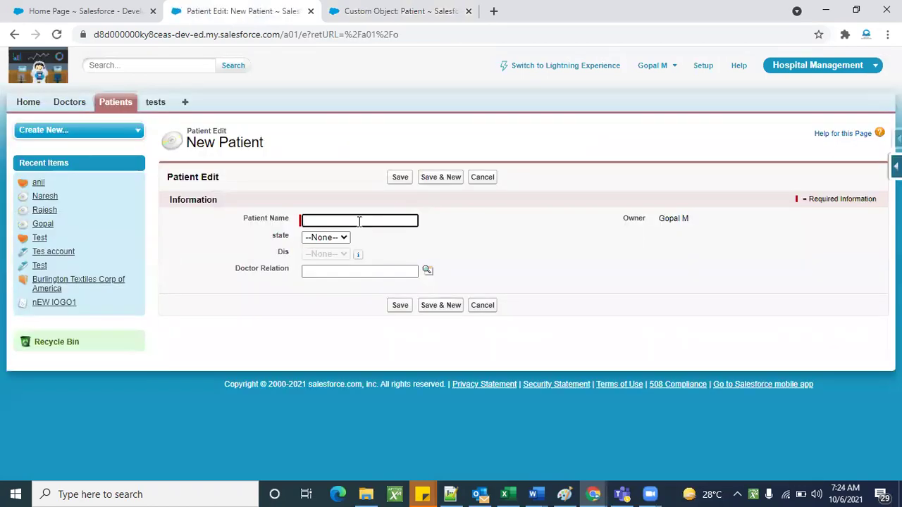
click(494, 230)
- View the full list of doctor records in the All view, and return to the new patient form
click(89, 7)
click(72, 102)
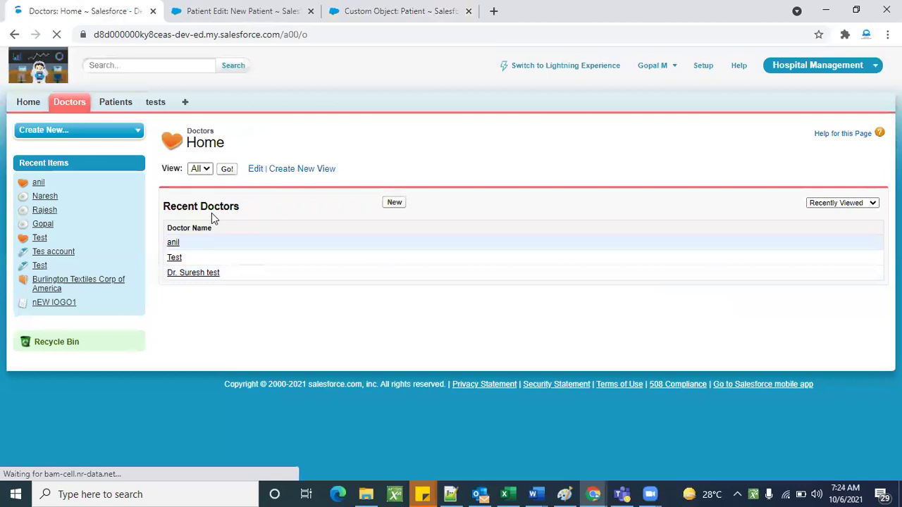
click(228, 174)
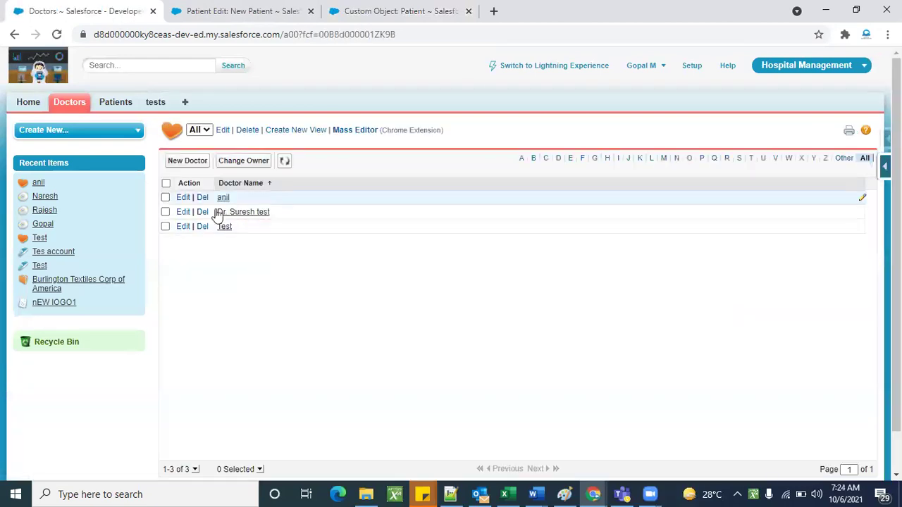
click(261, 10)
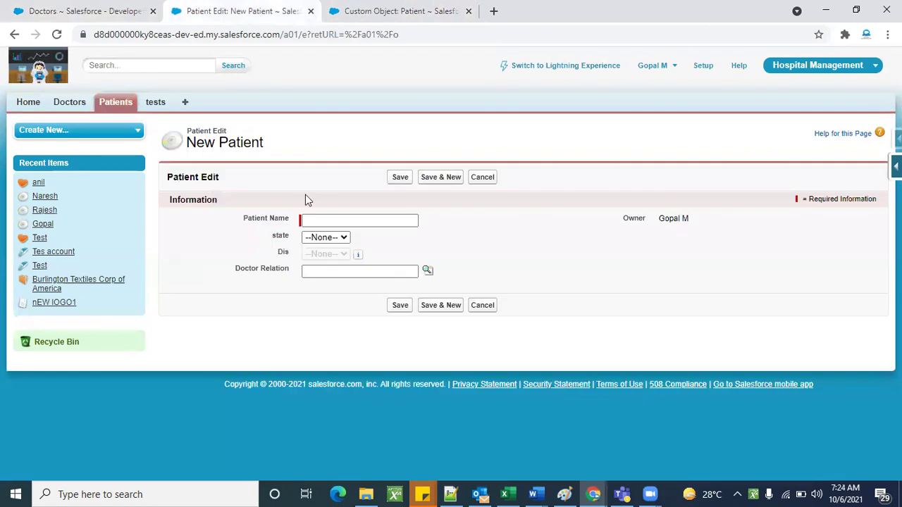
- Look up the available doctors for the new patient's Doctor Relation and choose the third recently viewed doctor
click(429, 272)
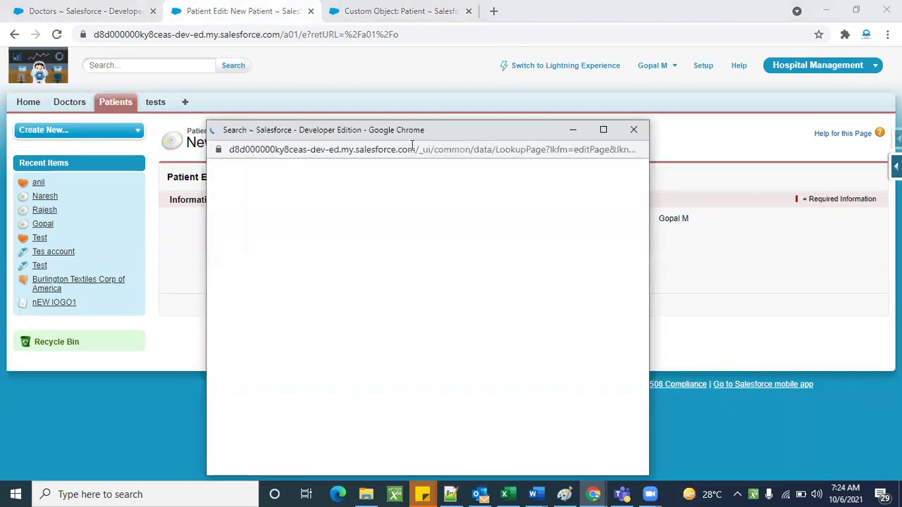
drag(399, 129, 400, 122)
drag(412, 36, 412, 36)
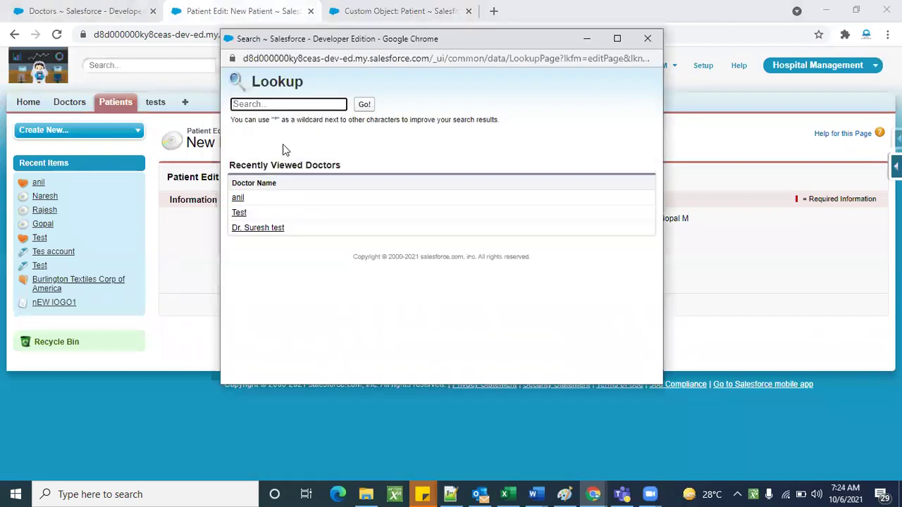
click(251, 229)
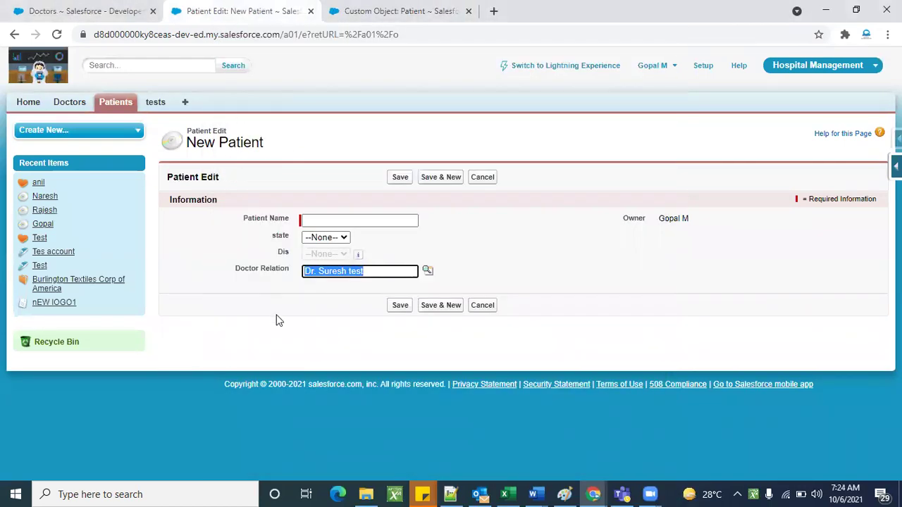
- Enter the patient's name in the new patient form and save the record
click(326, 218)
click(326, 218)
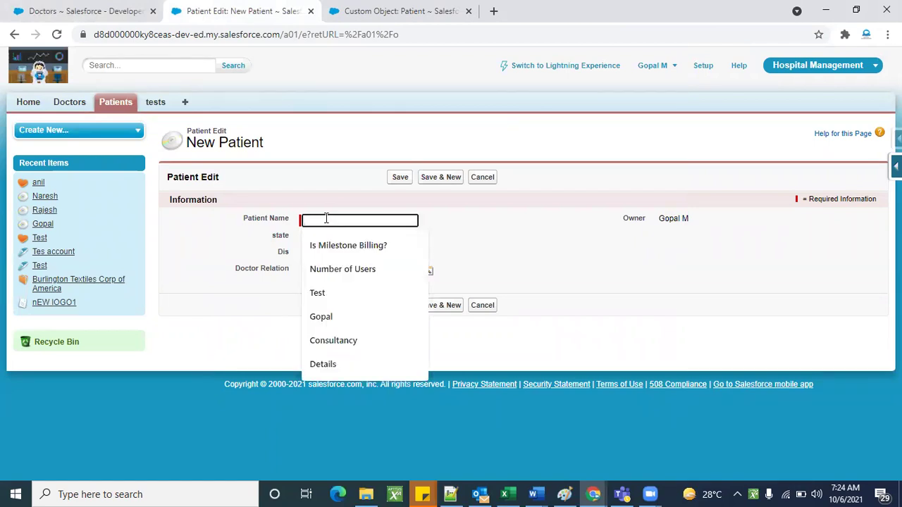
text(Charan)
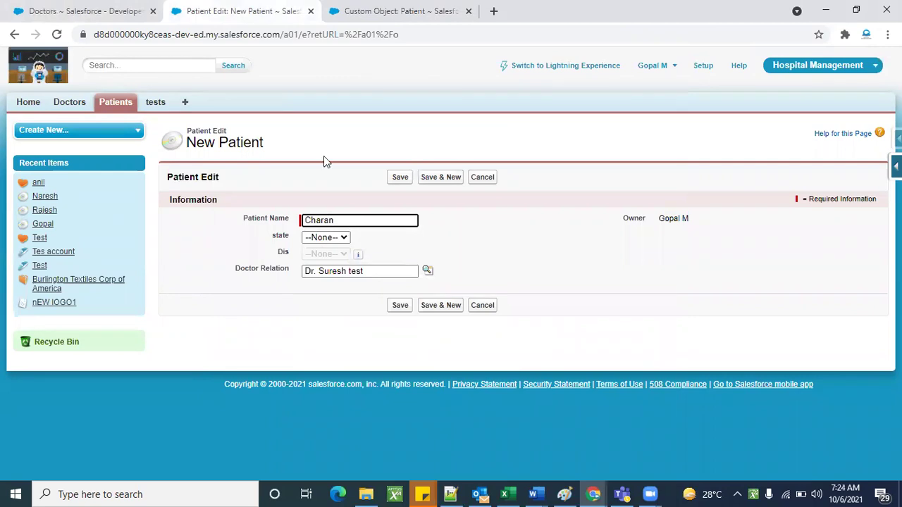
click(397, 178)
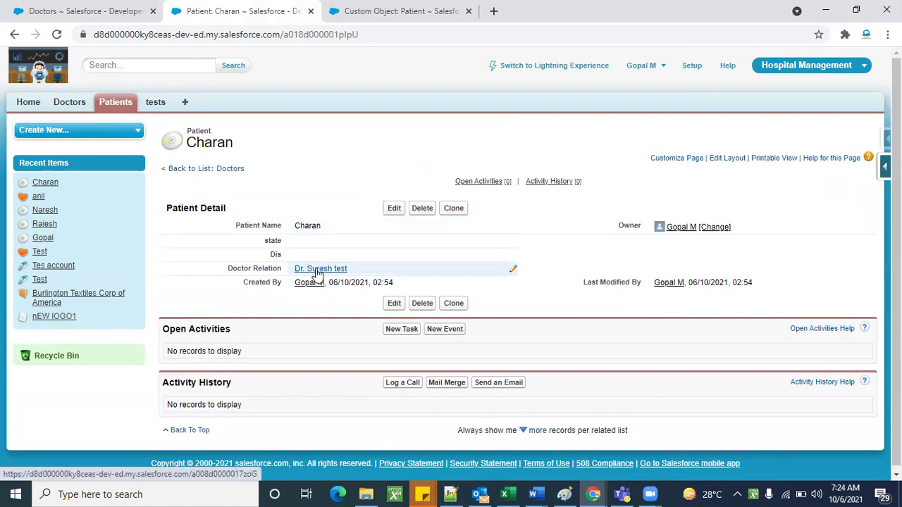
- Preview the saved patient's linked doctor, then open that doctor's record from the Doctors list and examine its Patients related list
mouse_move(317, 272)
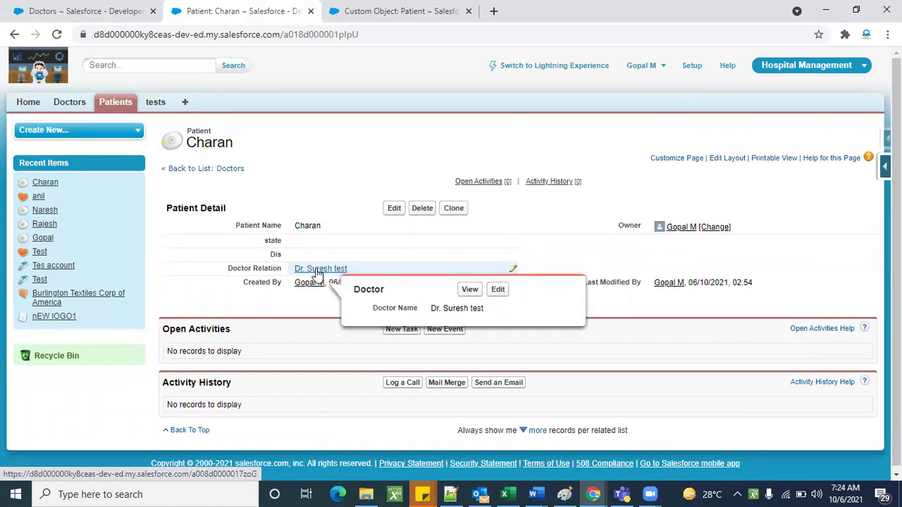
click(127, 8)
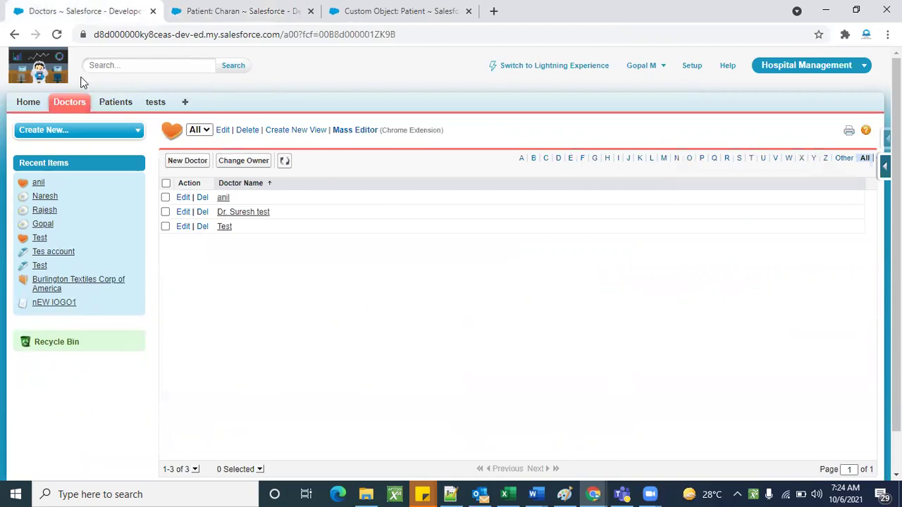
click(255, 213)
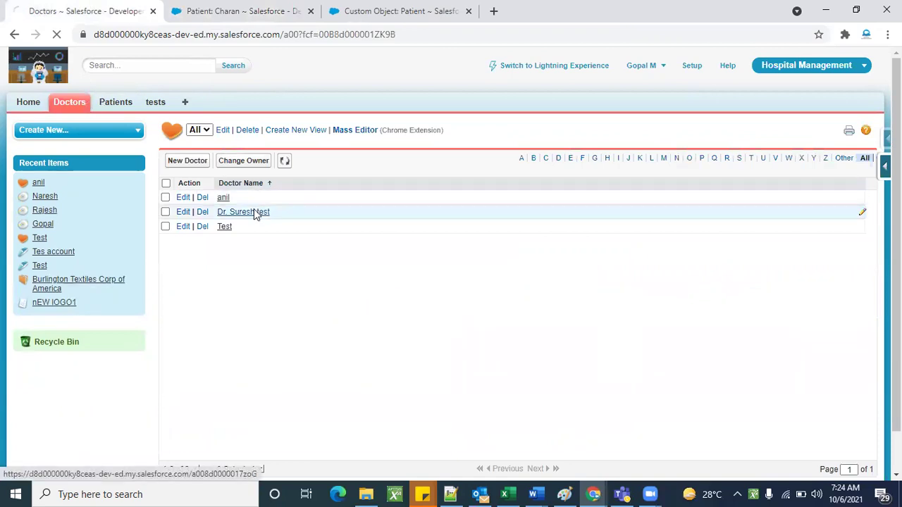
scroll(364, 344, down, 3)
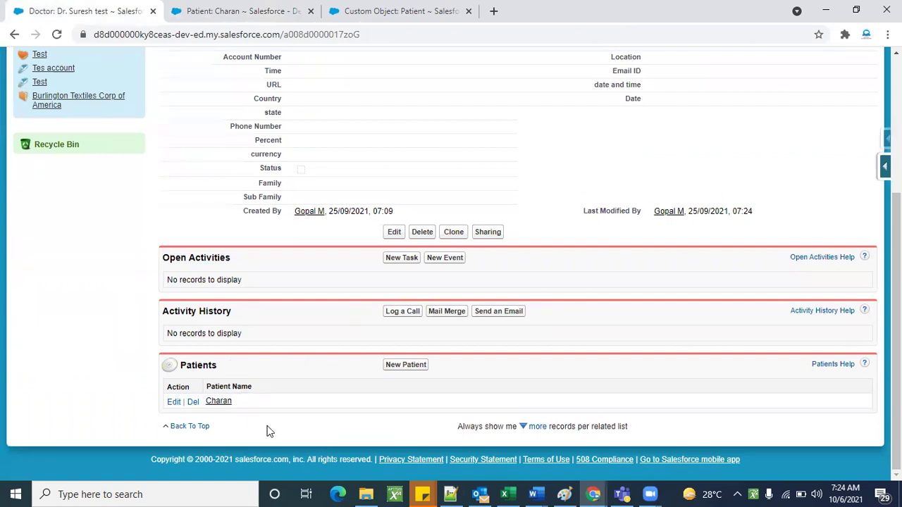
scroll(300, 373, up, 3)
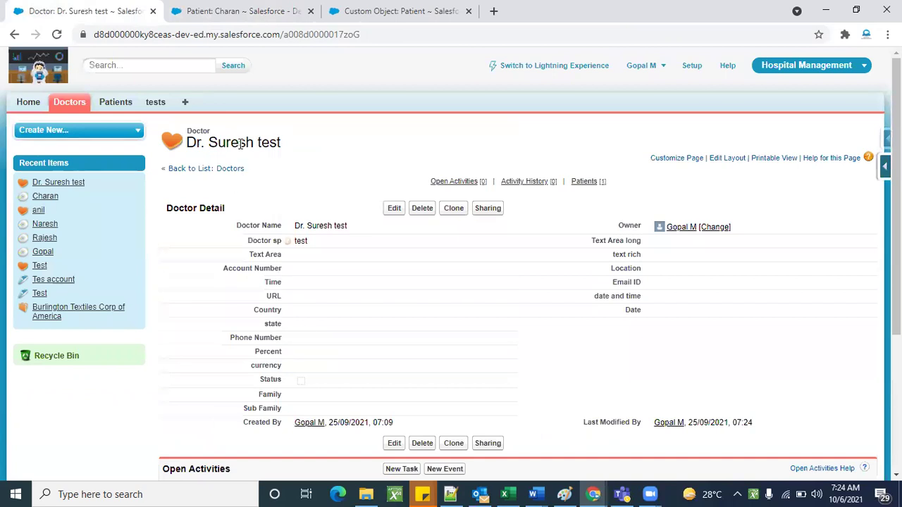
scroll(252, 358, down, 3)
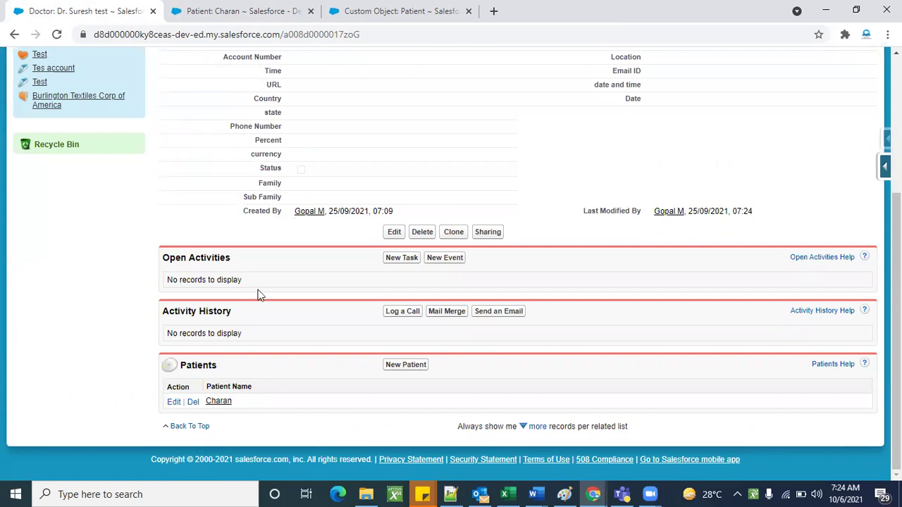
scroll(259, 296, up, 3)
scroll(246, 332, down, 3)
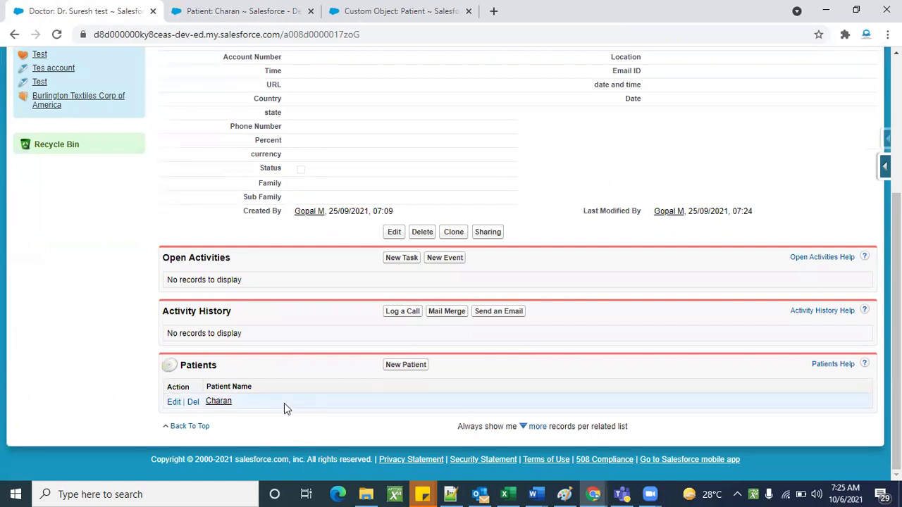
scroll(284, 403, up, 3)
scroll(248, 445, down, 3)
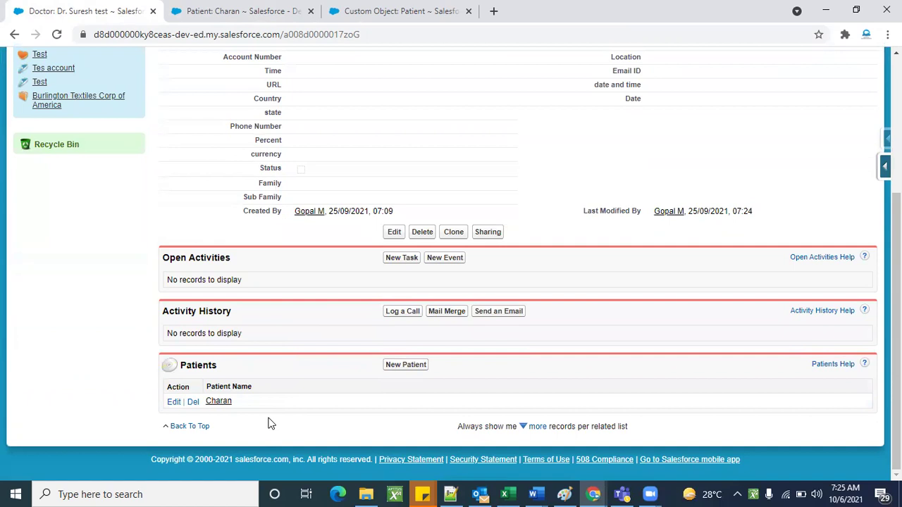
- Inspect the doctors offered by the Doctor Relation lookup on a blank new patient form, and return to the Patients home page without choosing one
click(257, 9)
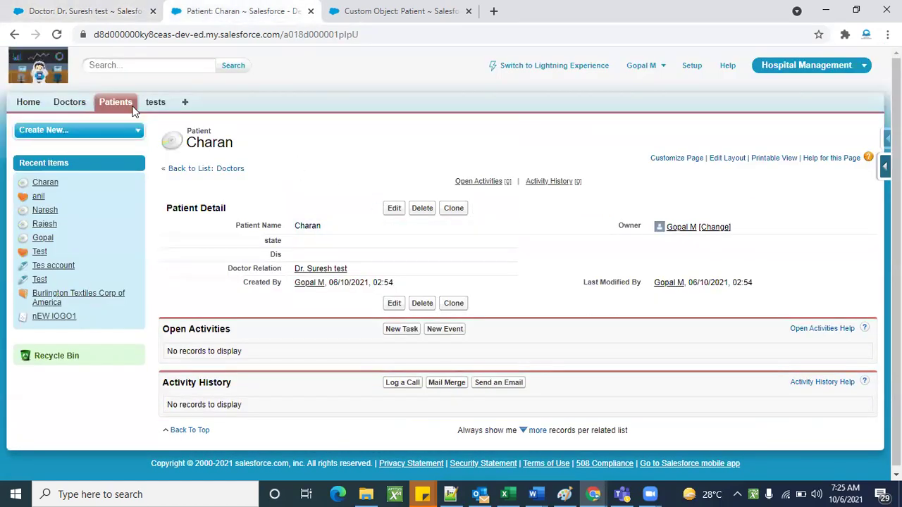
click(131, 107)
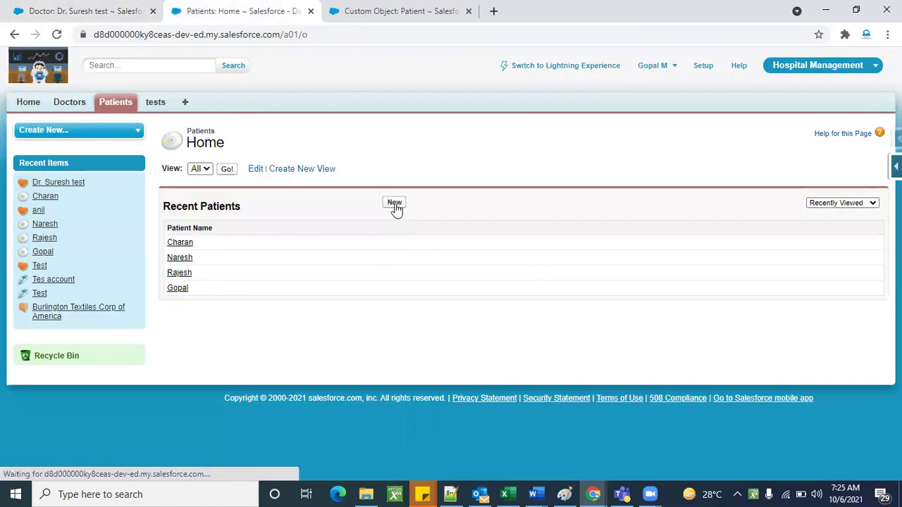
click(395, 205)
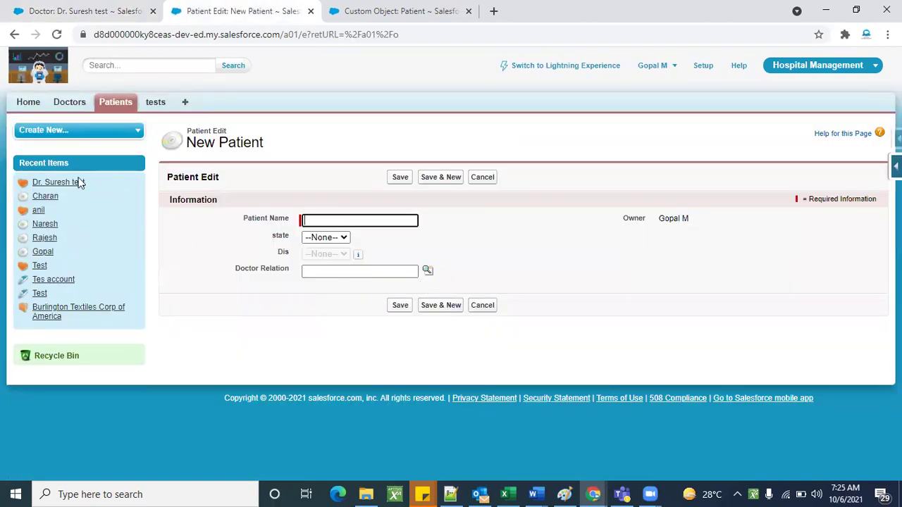
click(427, 272)
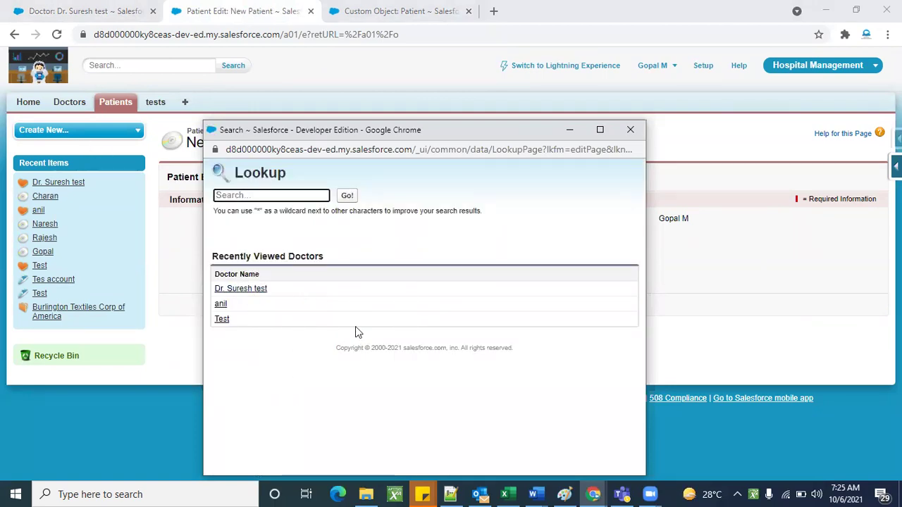
click(630, 133)
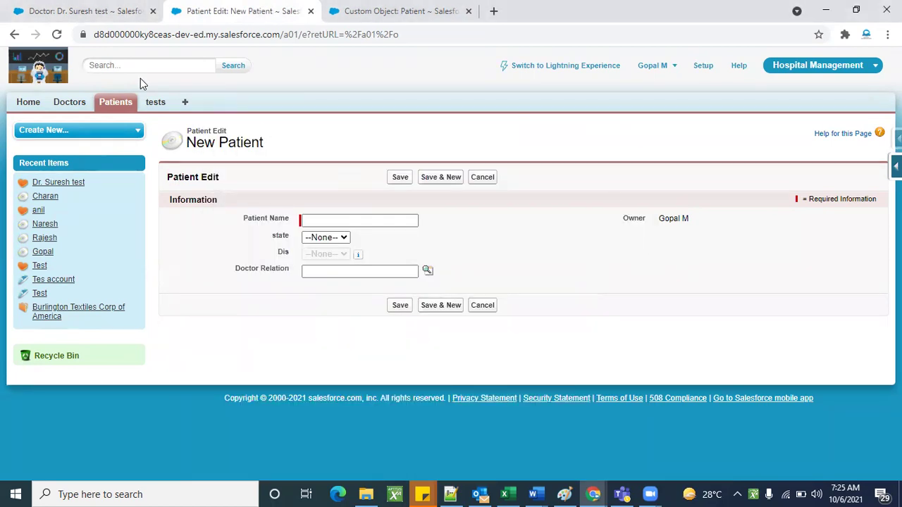
click(115, 103)
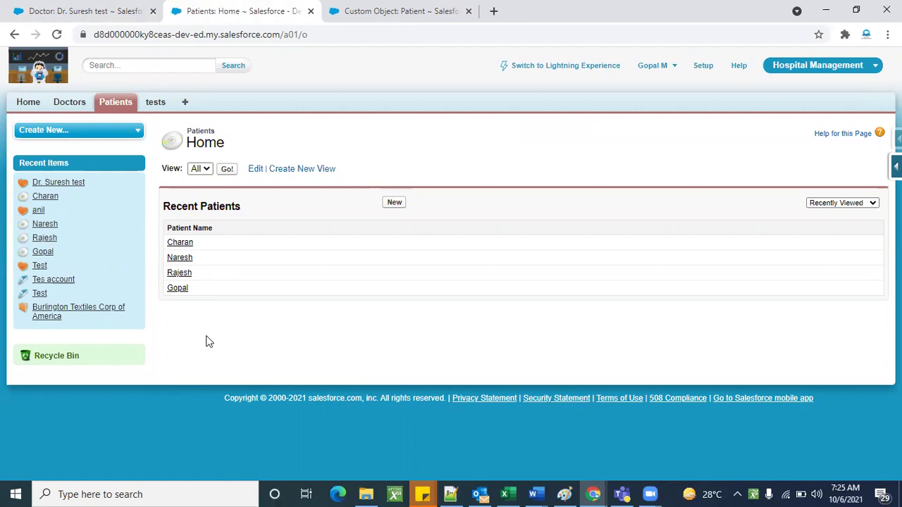
- Start a new custom field on the Patient object with the Master-Detail Relationship data type
click(418, 9)
scroll(422, 339, down, 5)
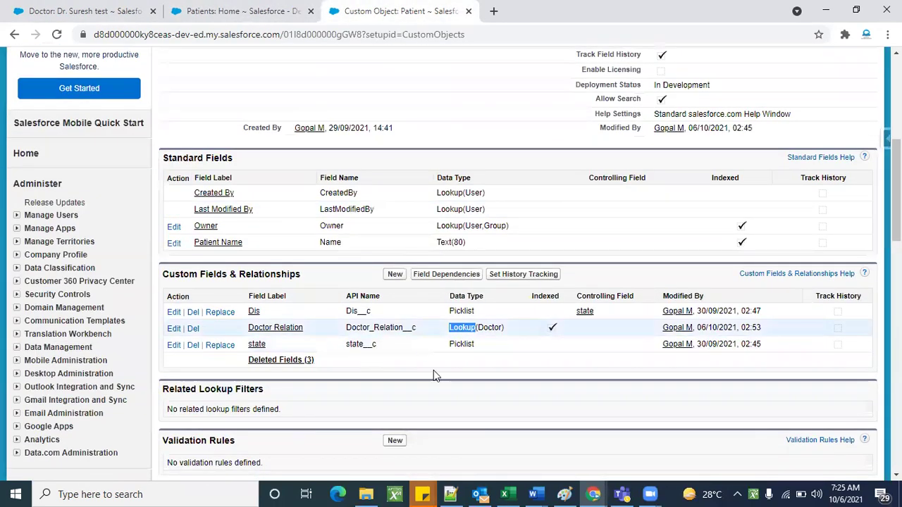
click(437, 380)
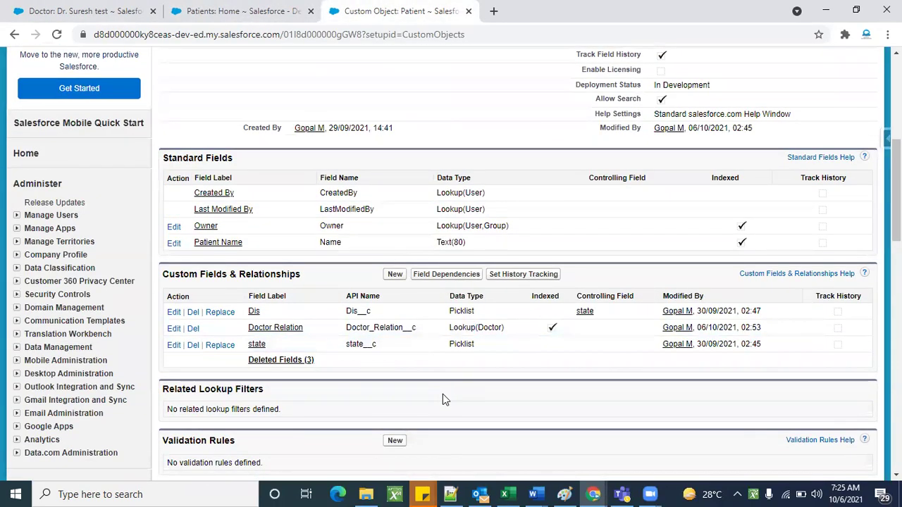
click(396, 278)
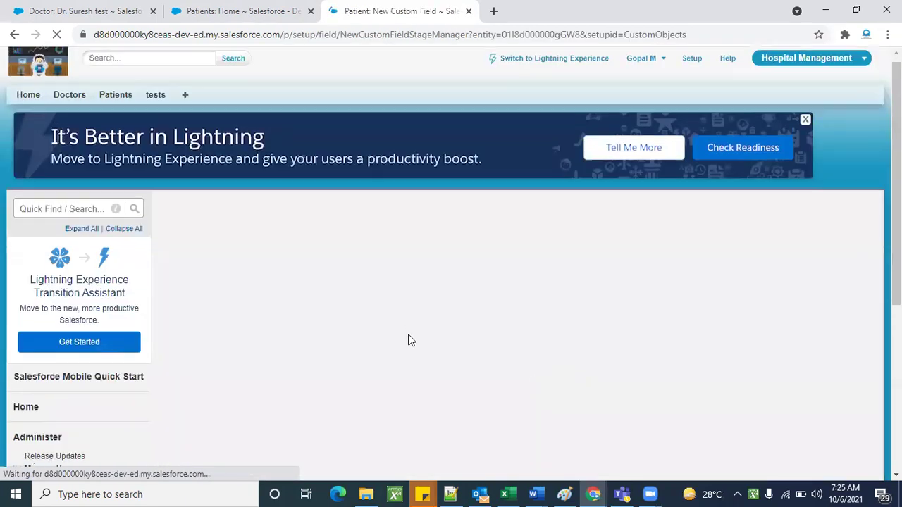
scroll(410, 338, down, 6)
scroll(254, 162, up, 2)
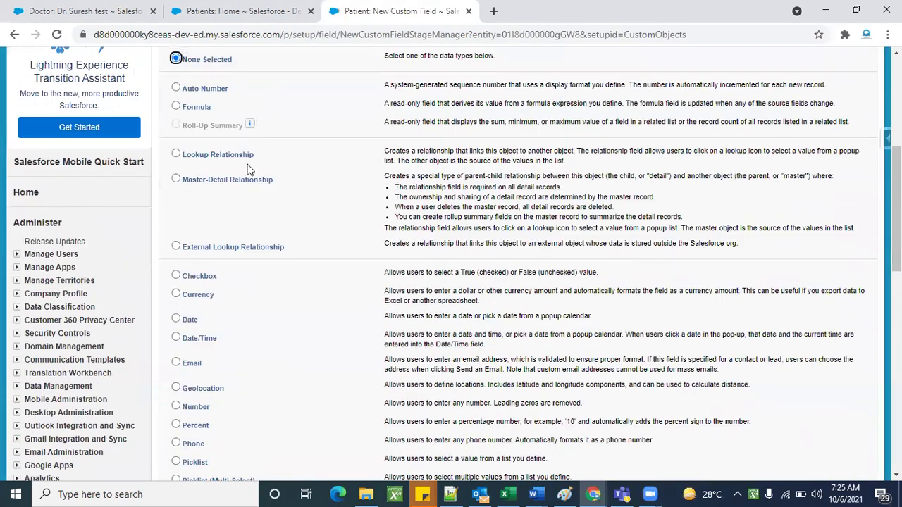
click(241, 179)
scroll(559, 243, down, 6)
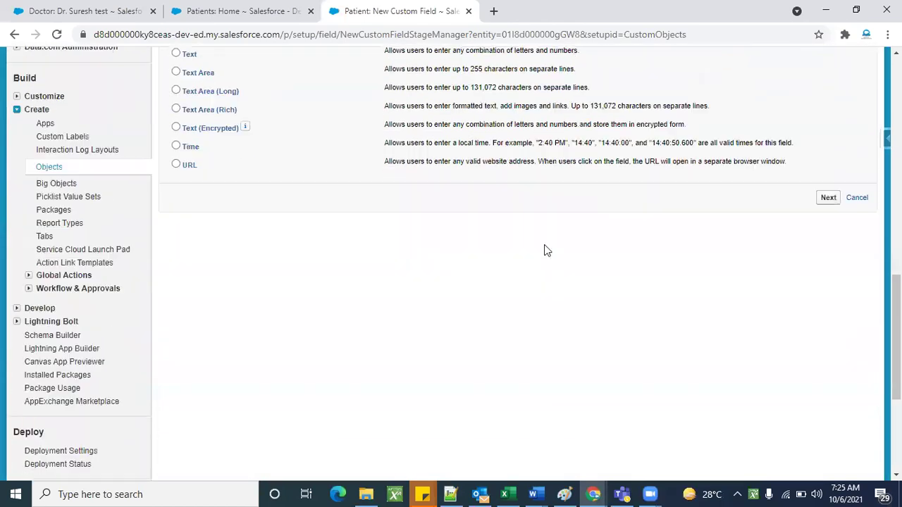
click(821, 201)
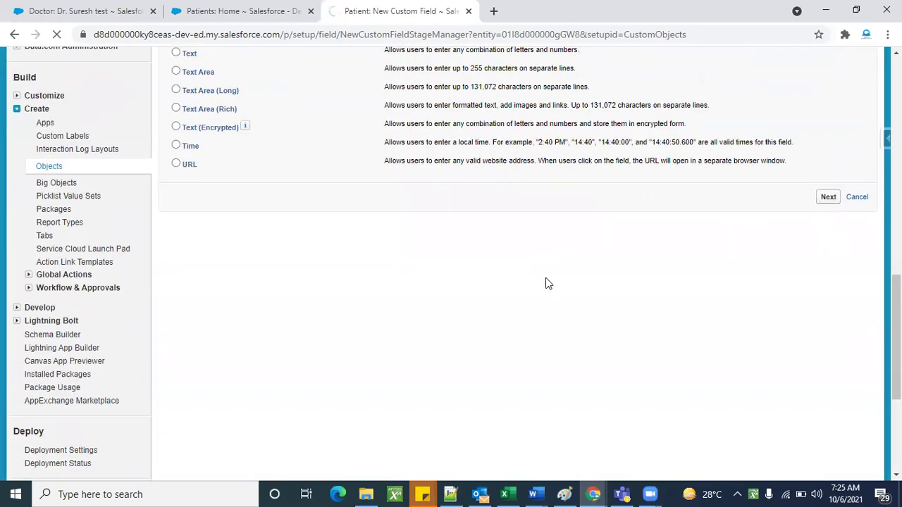
- Set Doctor as the object the new relationship is related to, and continue to the label and name settings
scroll(416, 300, down, 1)
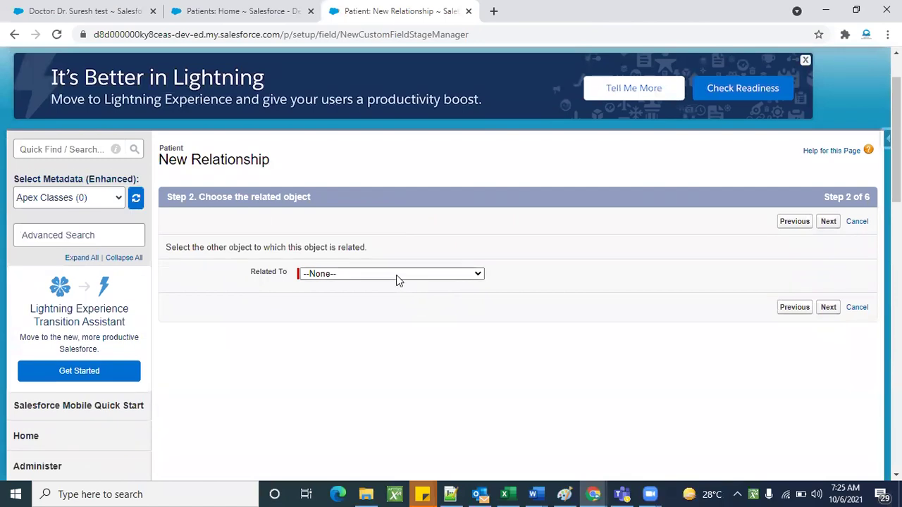
click(397, 275)
scroll(373, 162, down, 5)
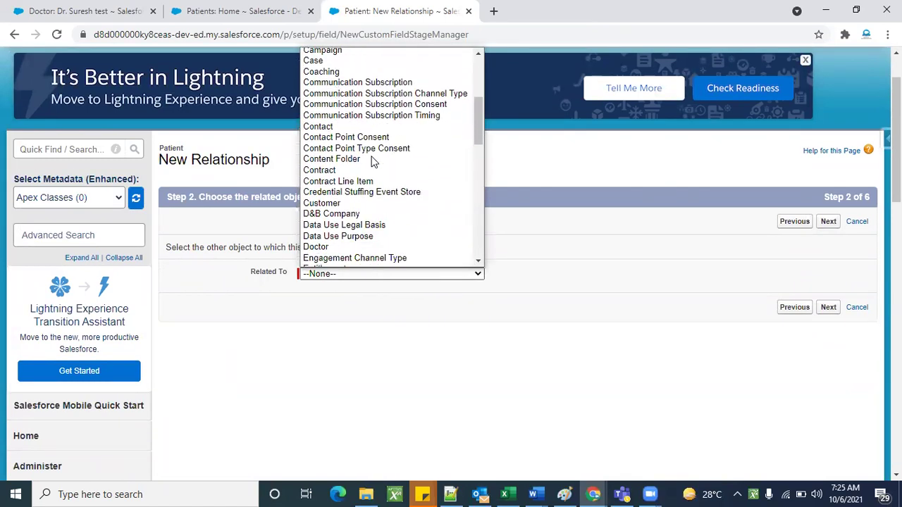
scroll(374, 162, down, 2)
click(336, 173)
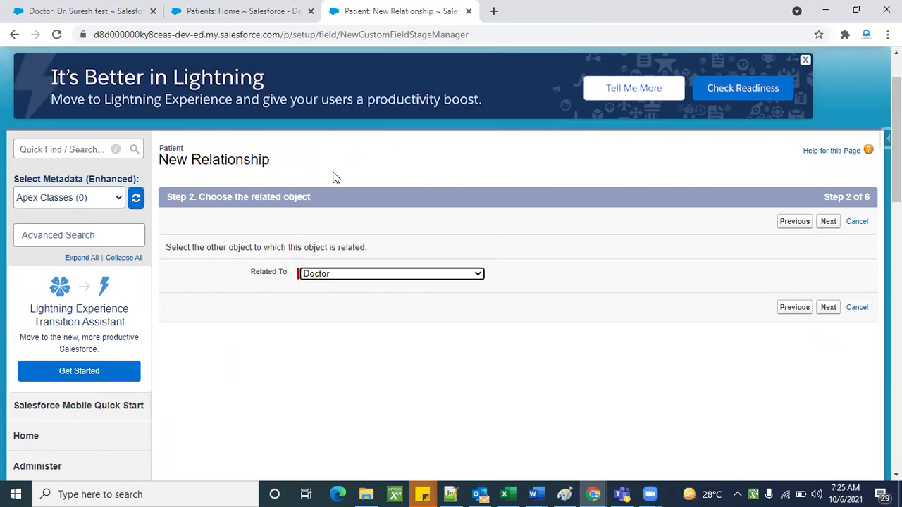
click(829, 223)
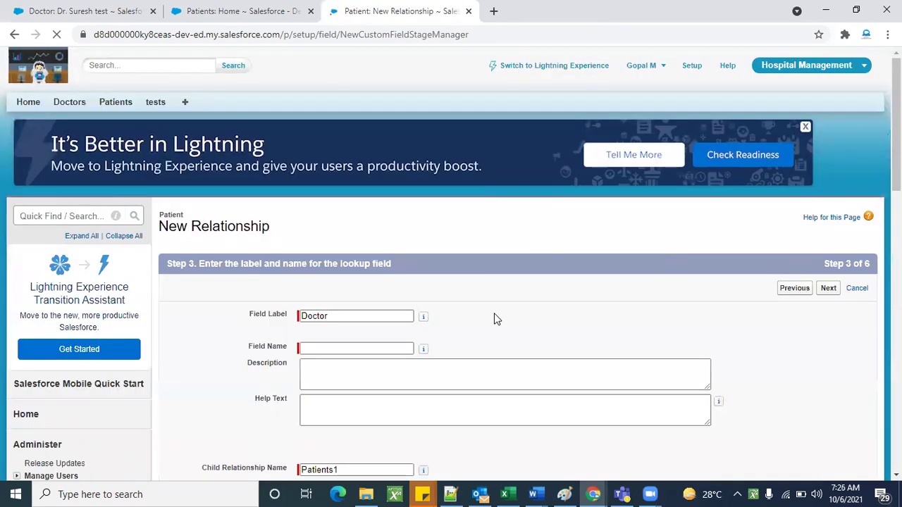
- Set the field label to Doctor Master R, fill in the matching field name, and examine the child relationship name
scroll(494, 315, down, 1)
click(386, 241)
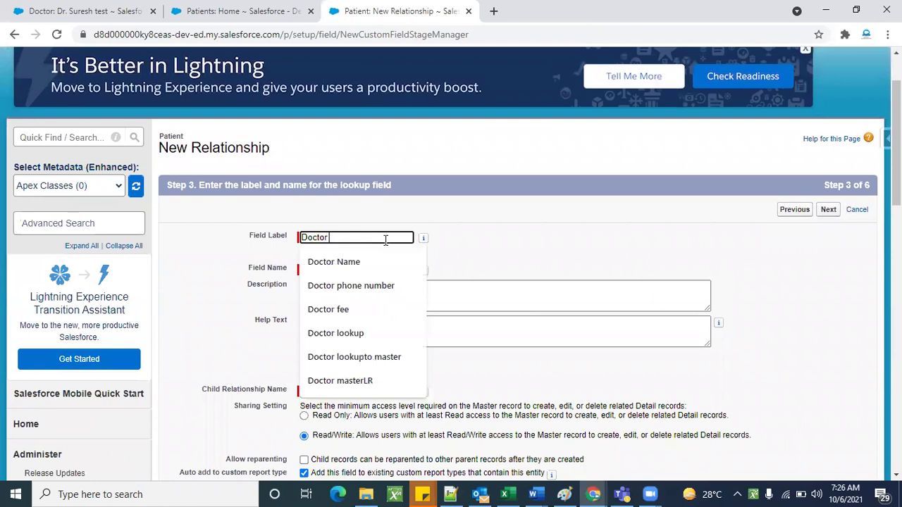
text(Master R)
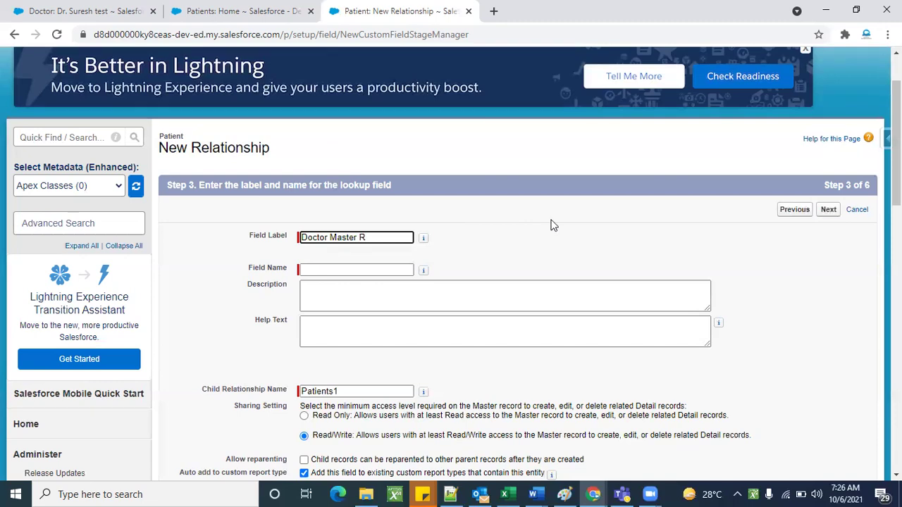
scroll(554, 225, down, 2)
click(481, 189)
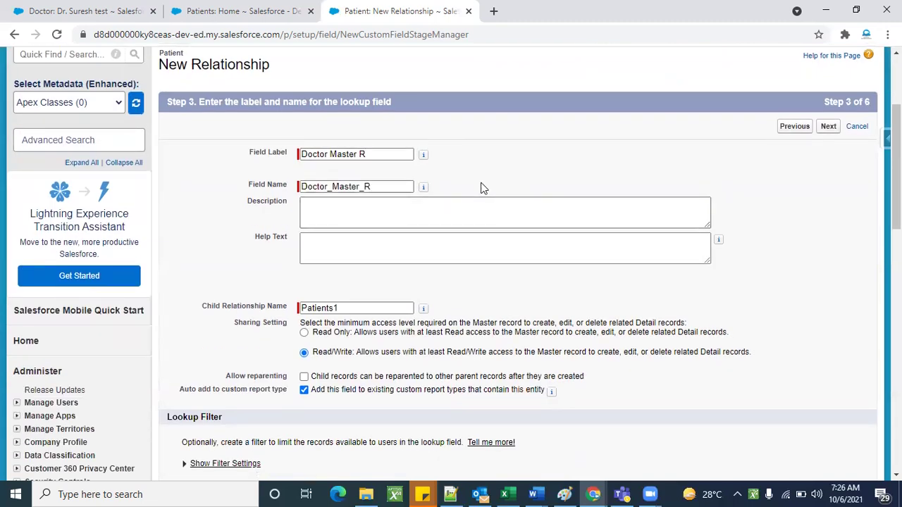
scroll(569, 262, down, 1)
double_click(232, 277)
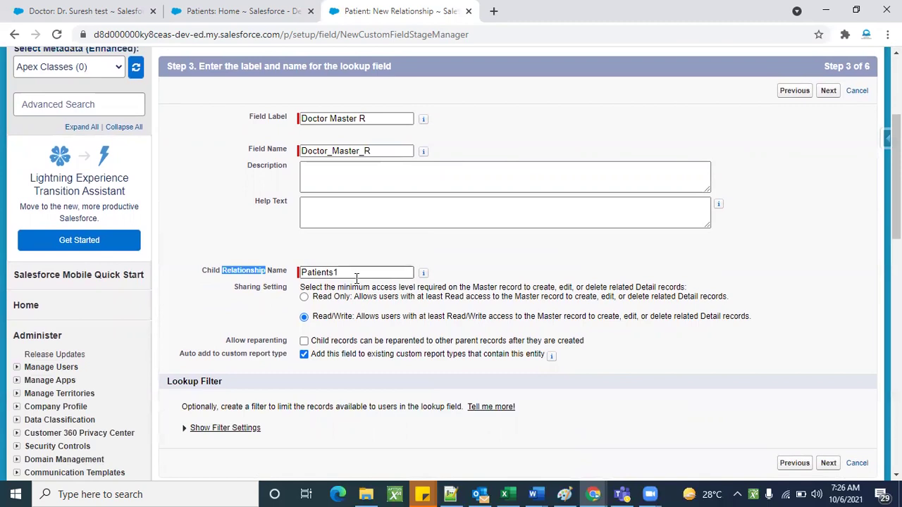
triple_click(240, 270)
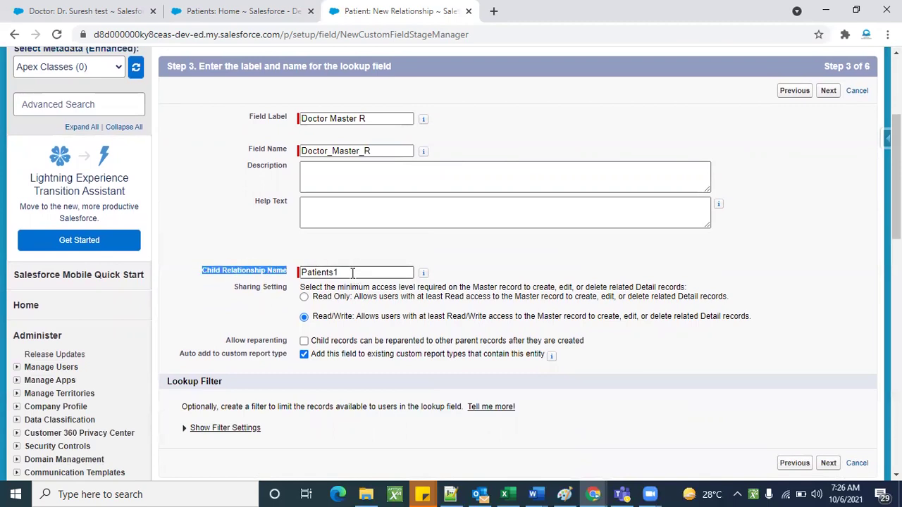
- Keep the label, name and sharing settings of Doctor Master R, review its field-level security, and continue to the page layouts
click(344, 254)
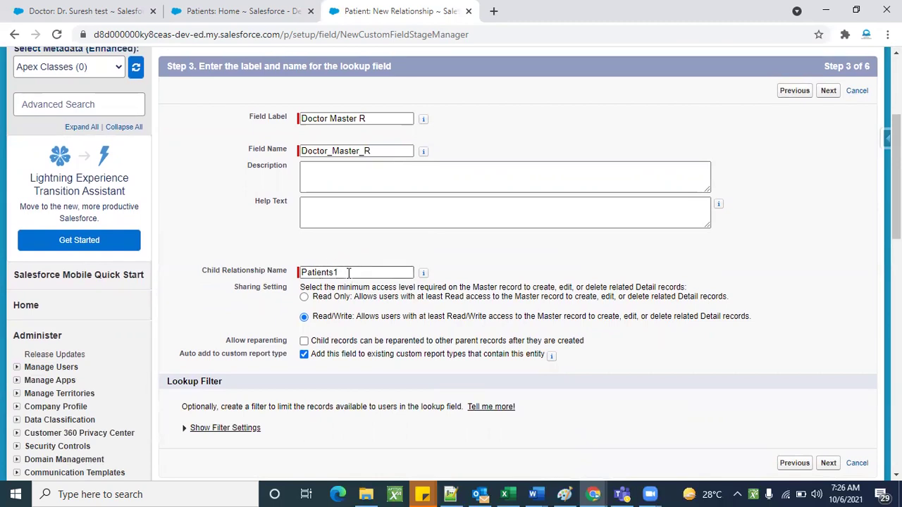
scroll(535, 254, up, 1)
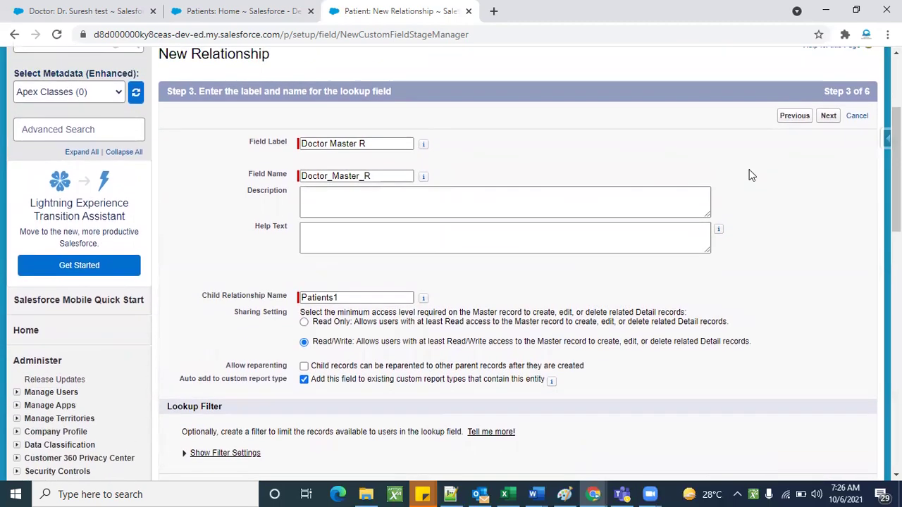
click(829, 119)
scroll(592, 239, down, 3)
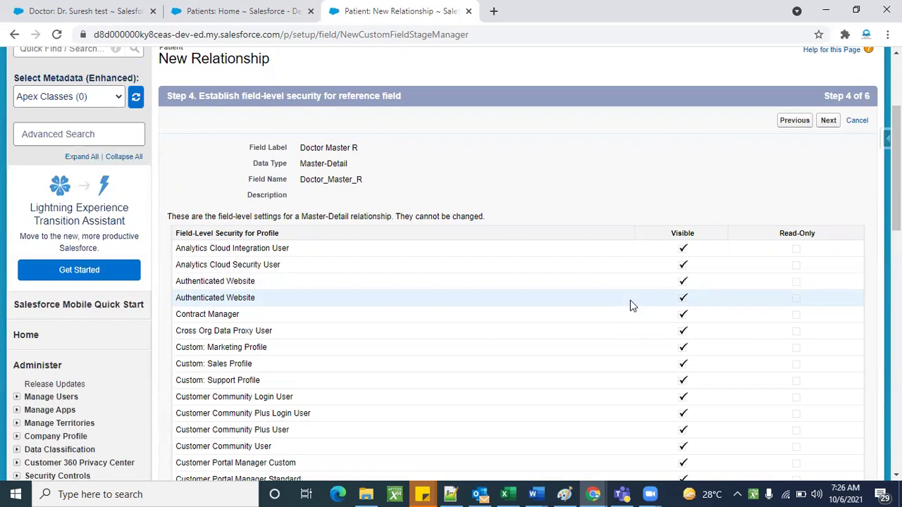
scroll(631, 305, down, 1)
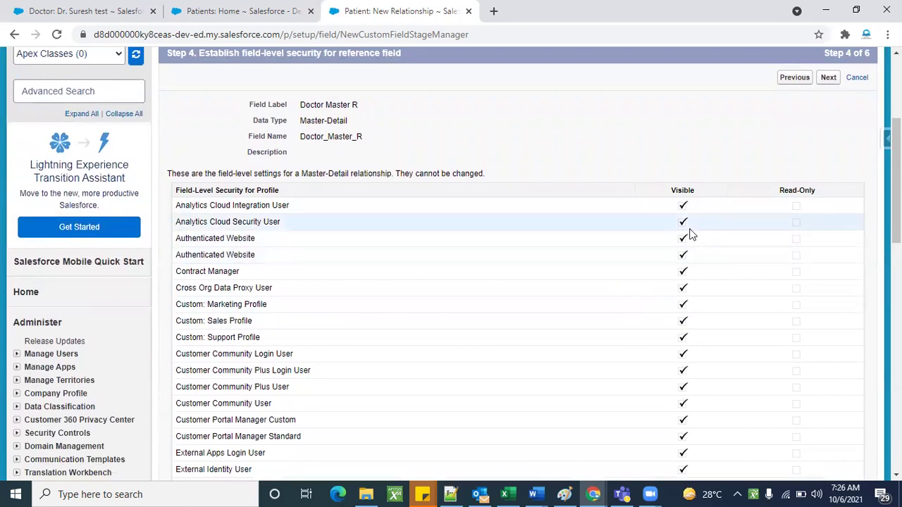
scroll(691, 233, up, 3)
click(826, 261)
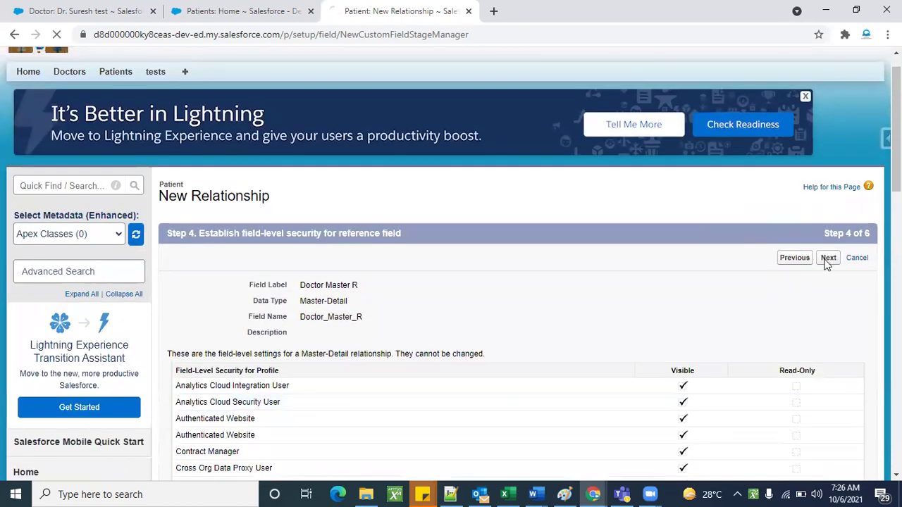
- Try to save the Doctor Master R field with Patient Layout included and its related list added to Doctor Layout
scroll(554, 374, down, 2)
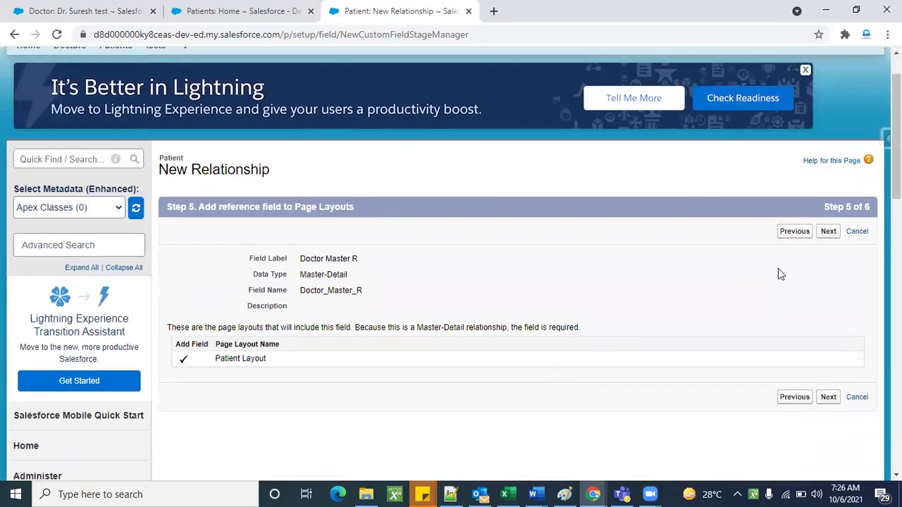
click(827, 233)
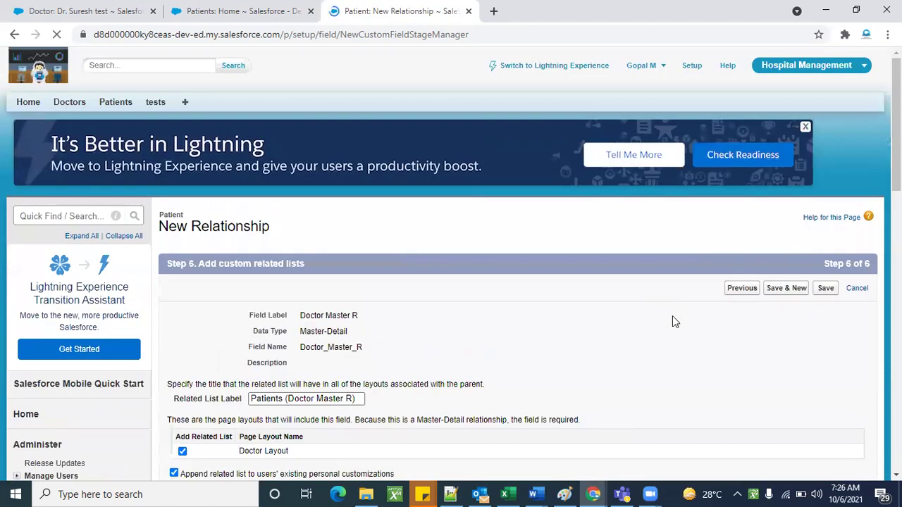
scroll(790, 375, down, 2)
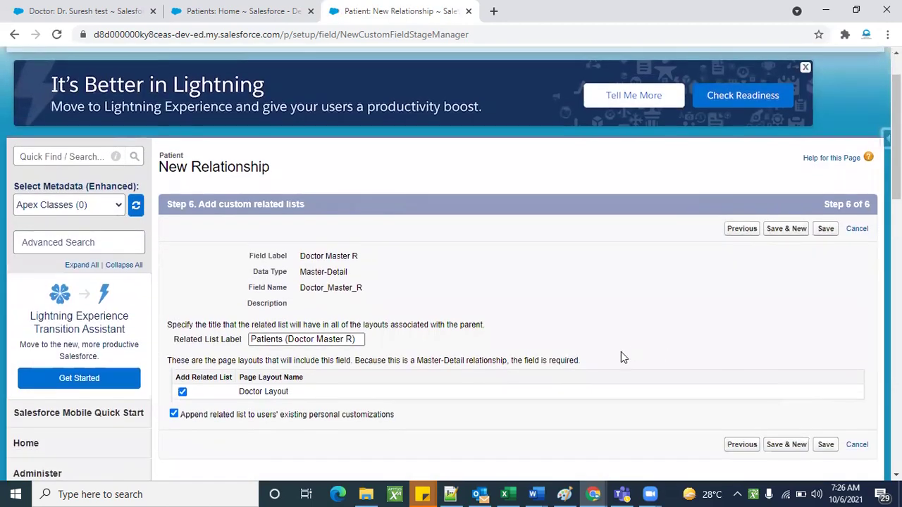
click(826, 218)
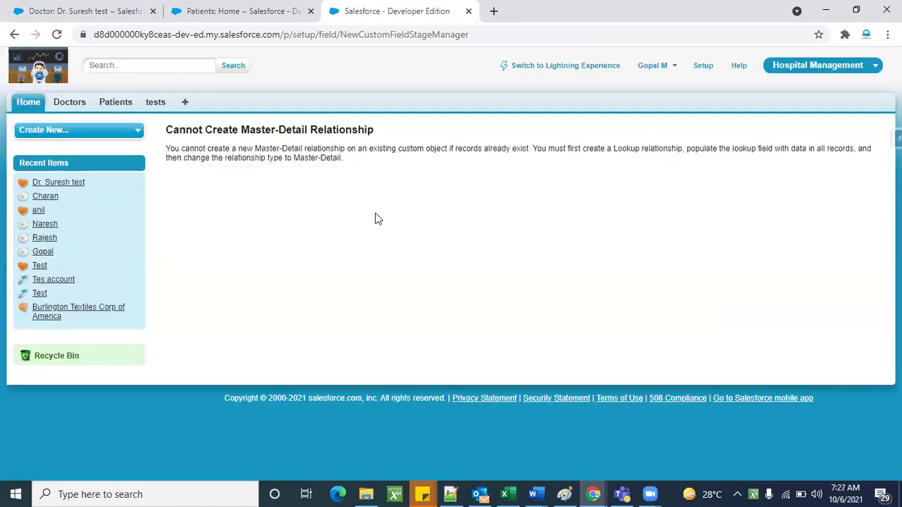
- Examine the explanation of the master-detail restriction on objects with records, and compare it with the existing patients on the Patients home page
triple_click(268, 132)
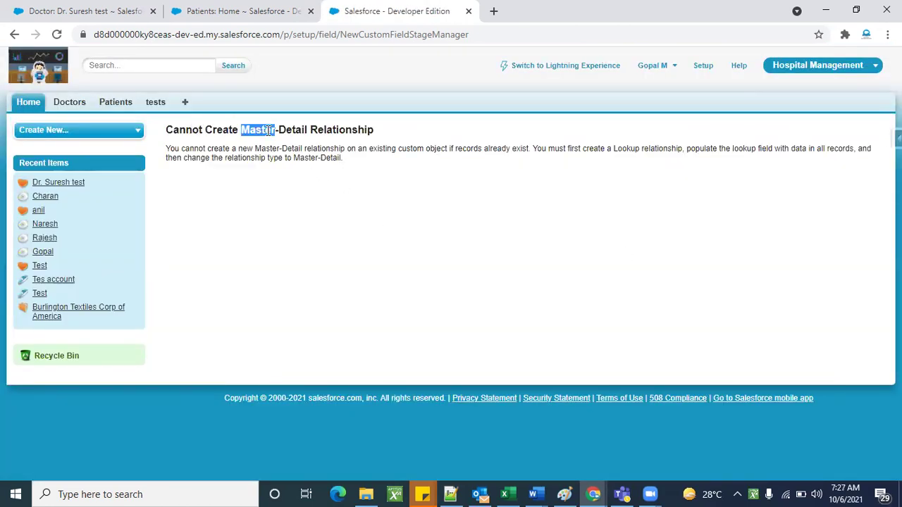
click(365, 143)
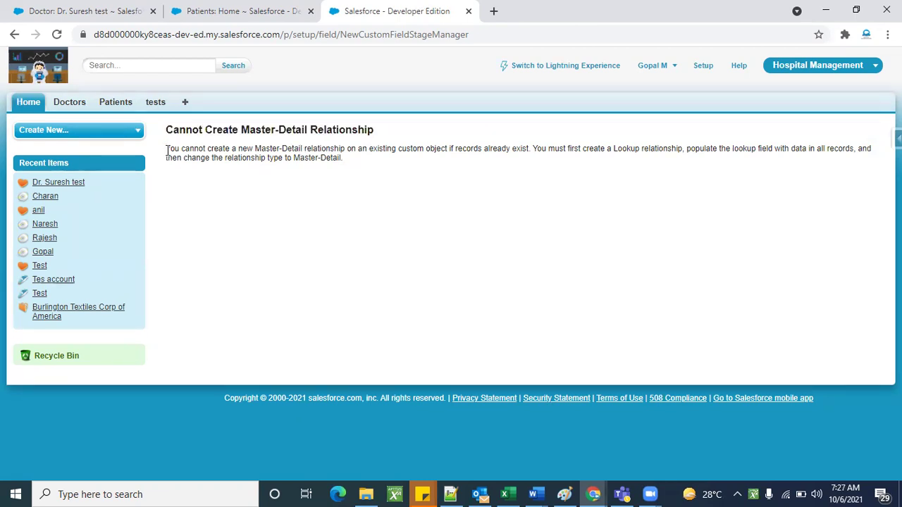
drag(166, 150, 529, 150)
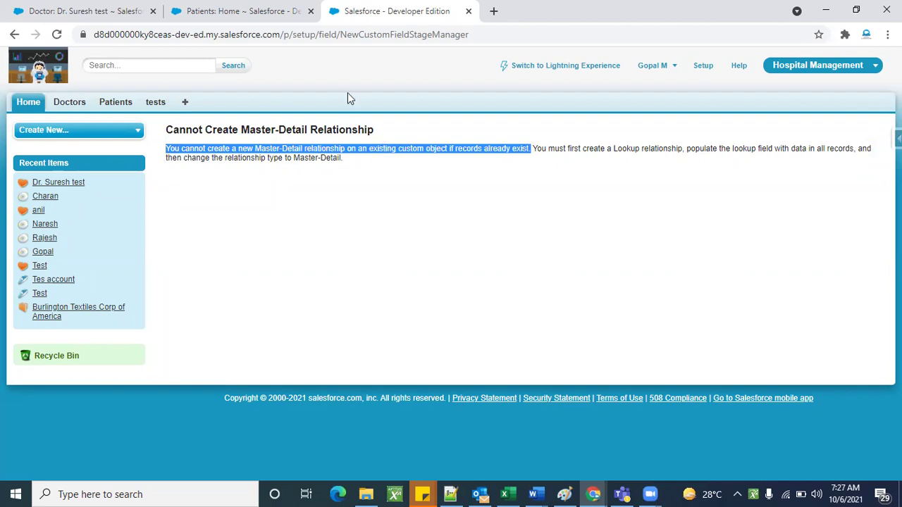
click(243, 11)
click(122, 109)
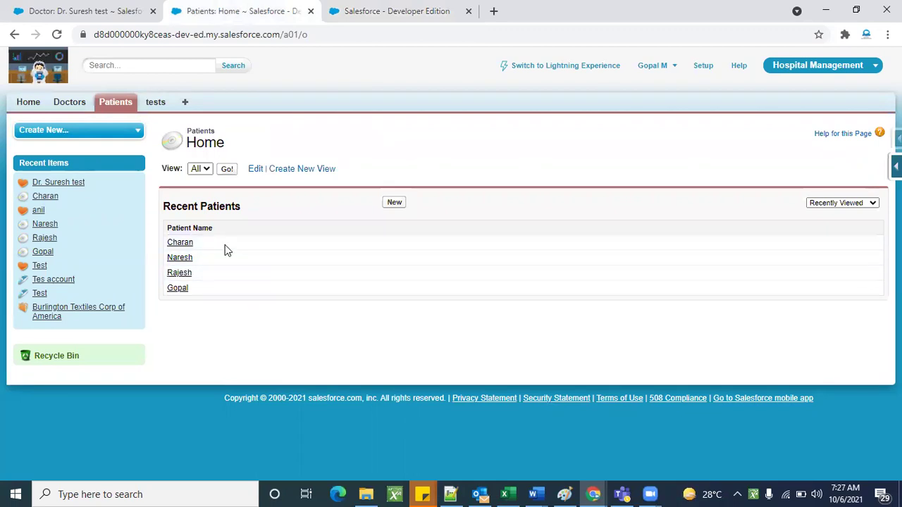
click(407, 8)
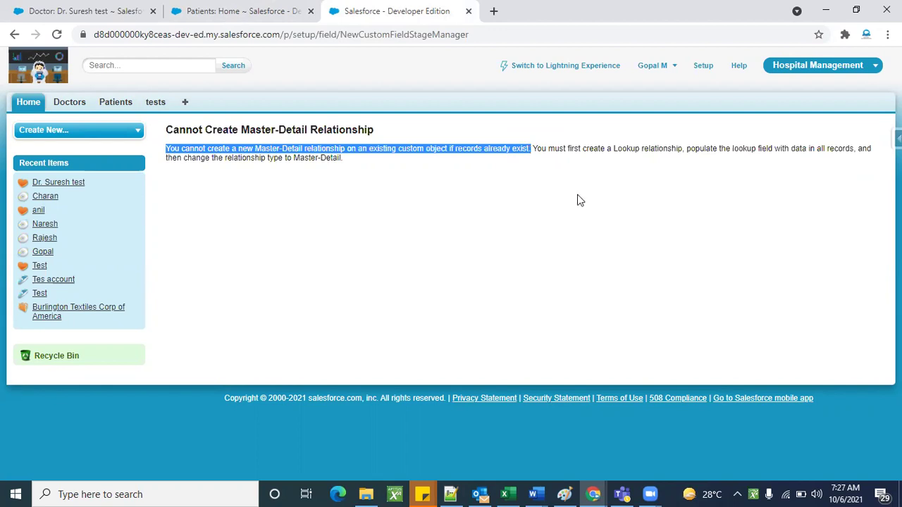
click(235, 9)
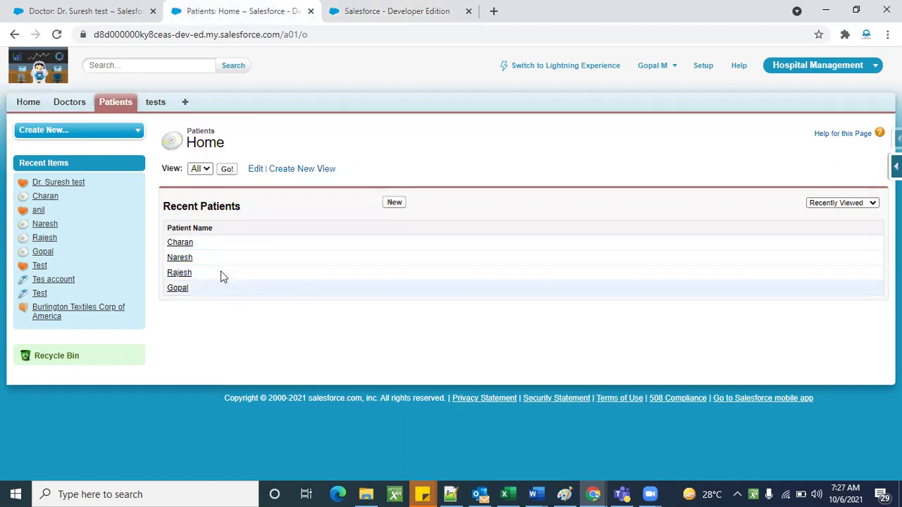
click(386, 8)
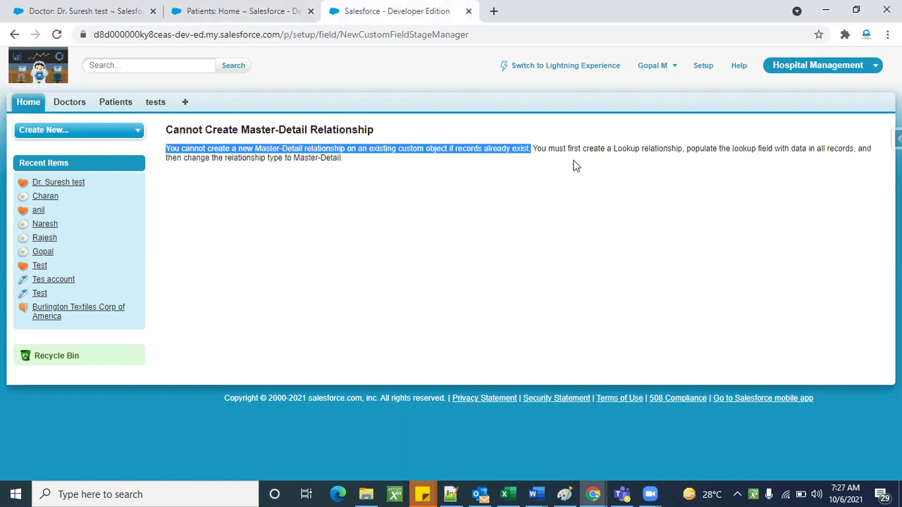
click(224, 8)
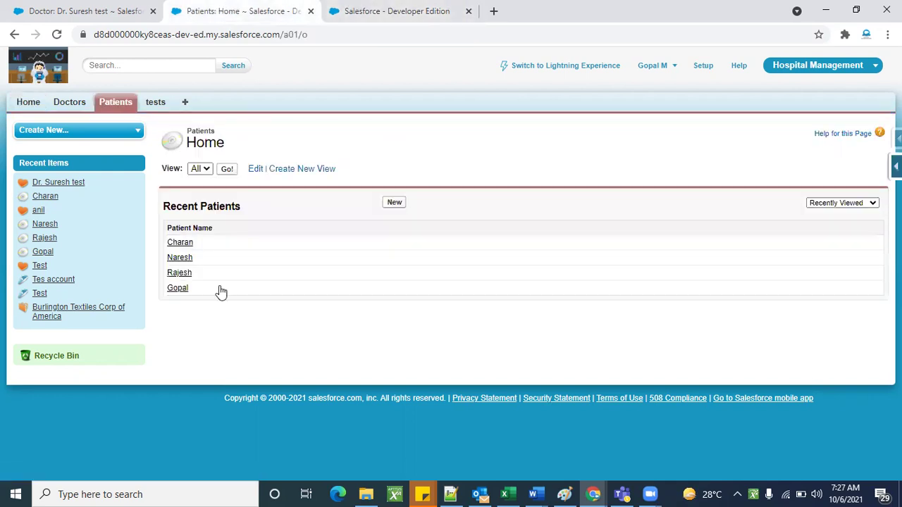
click(393, 7)
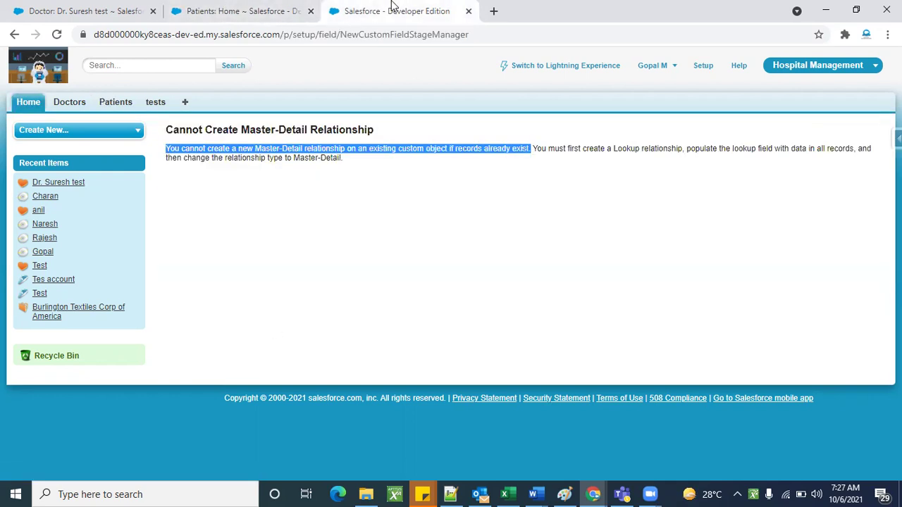
click(535, 242)
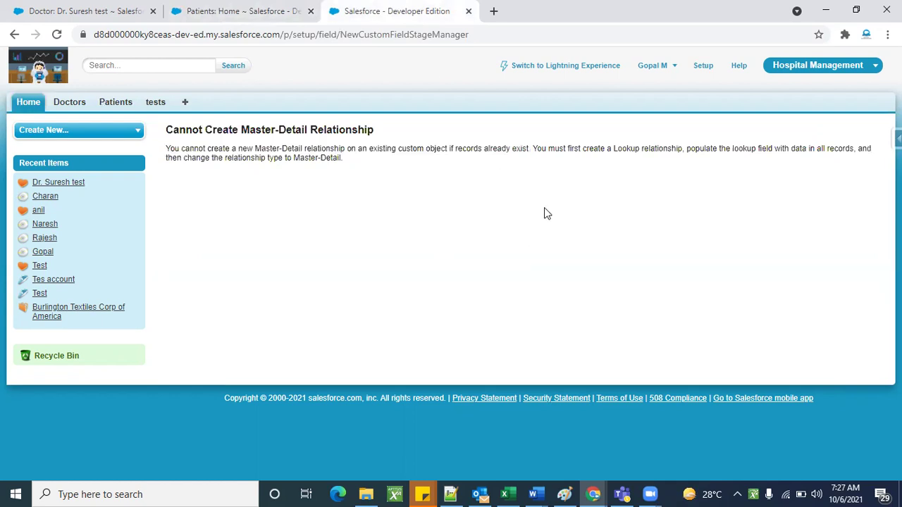
drag(535, 150, 694, 146)
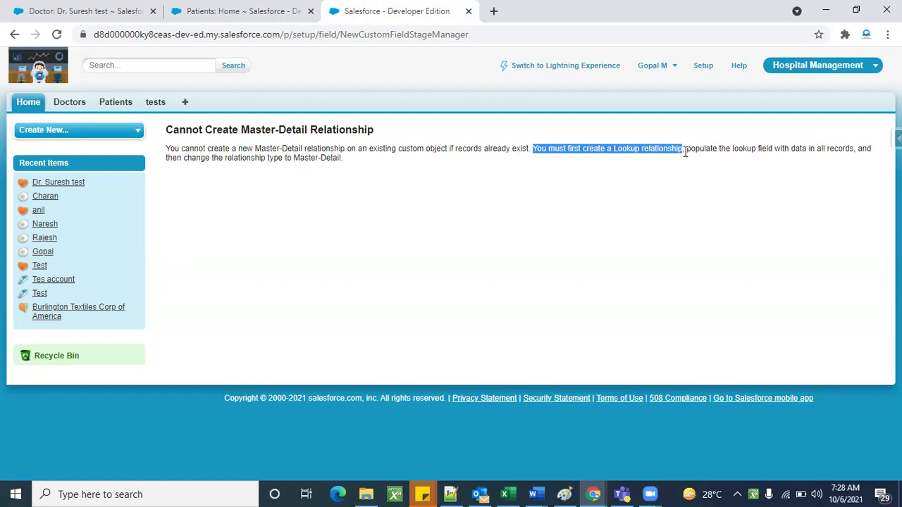
- Create a patient named Is Milestone Billing? with the first recently viewed doctor as its Doctor Relation, and save it
click(221, 7)
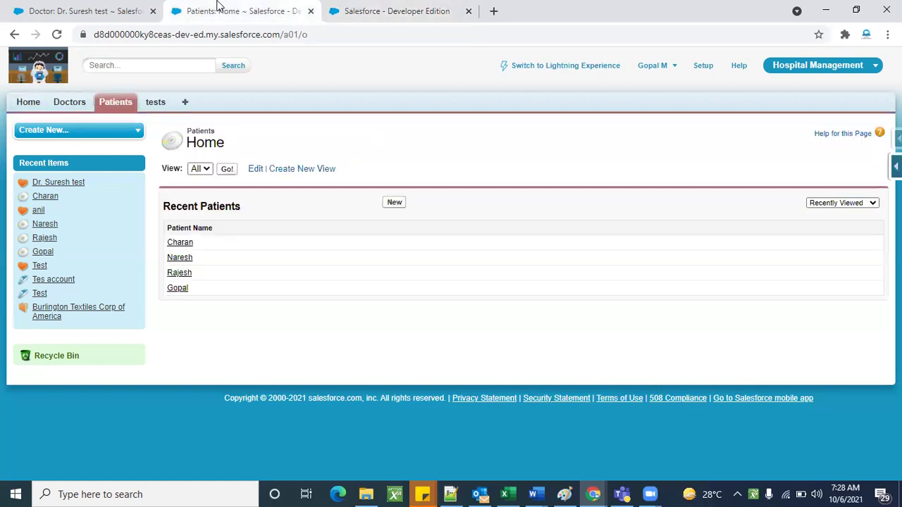
click(395, 203)
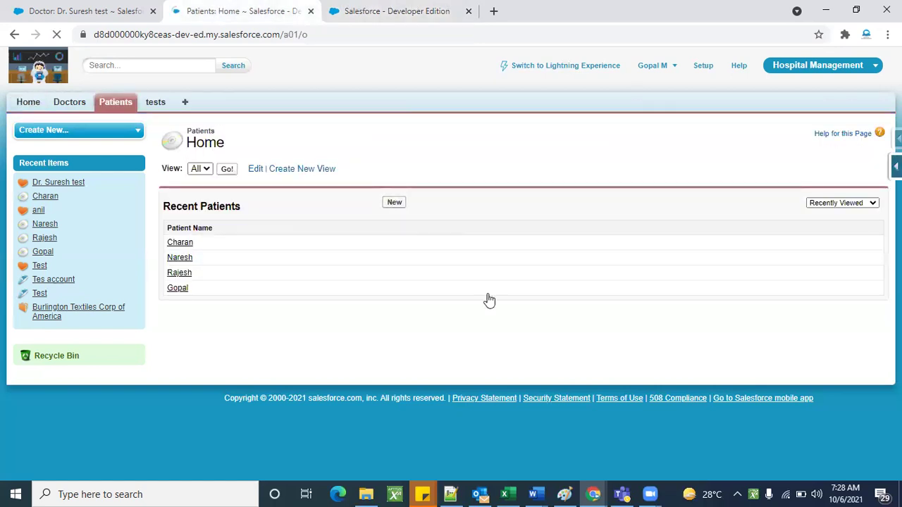
click(427, 272)
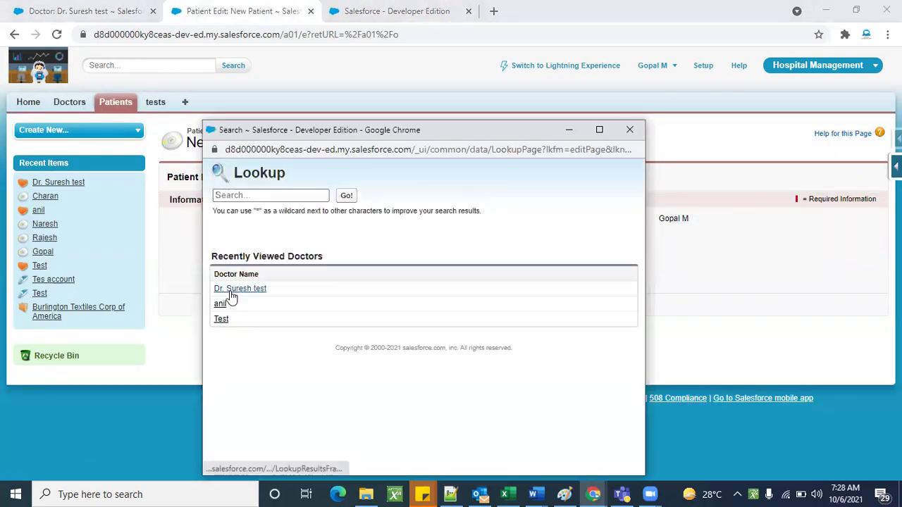
click(232, 290)
click(368, 219)
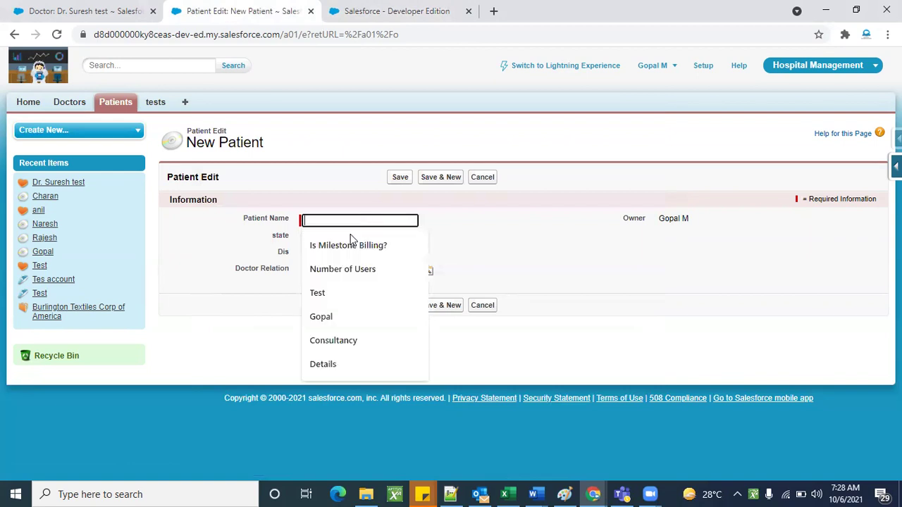
click(345, 248)
click(392, 179)
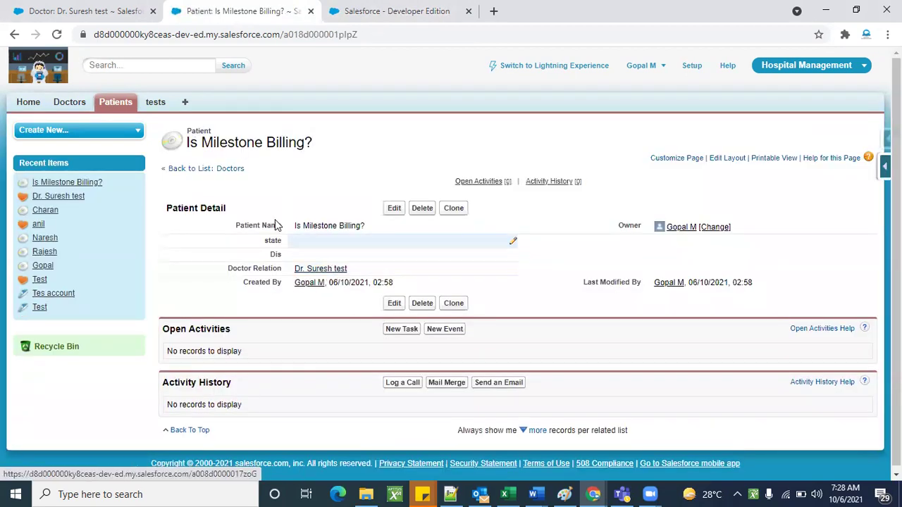
- Check the Doctor Relation field of the fourth patient in the recent patients list, and return to the Patients home page
click(114, 105)
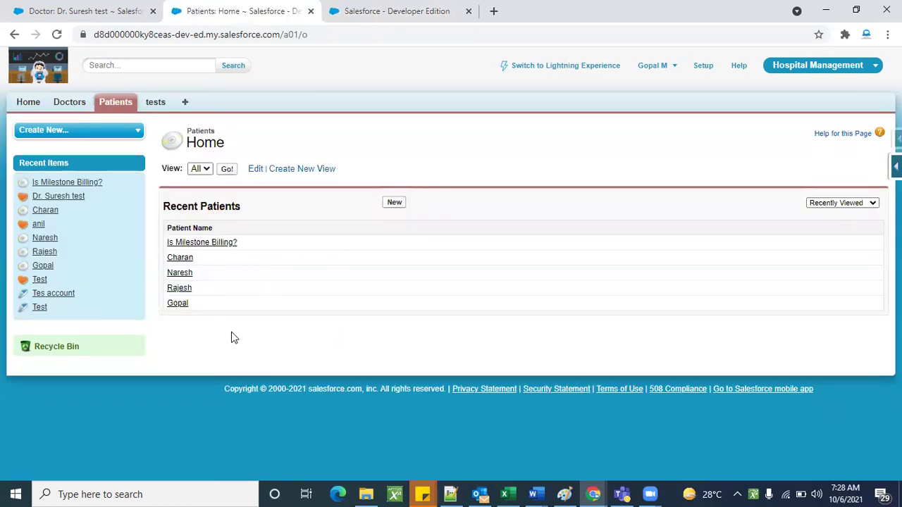
click(186, 289)
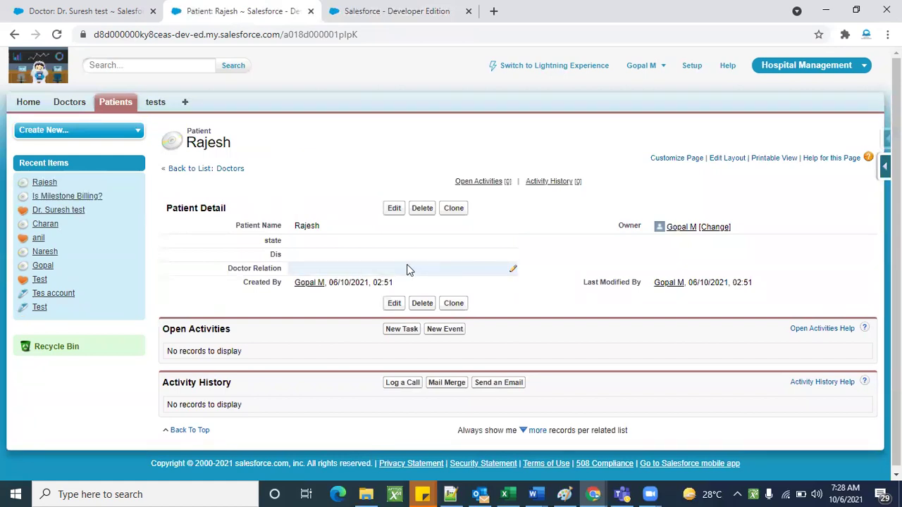
click(126, 105)
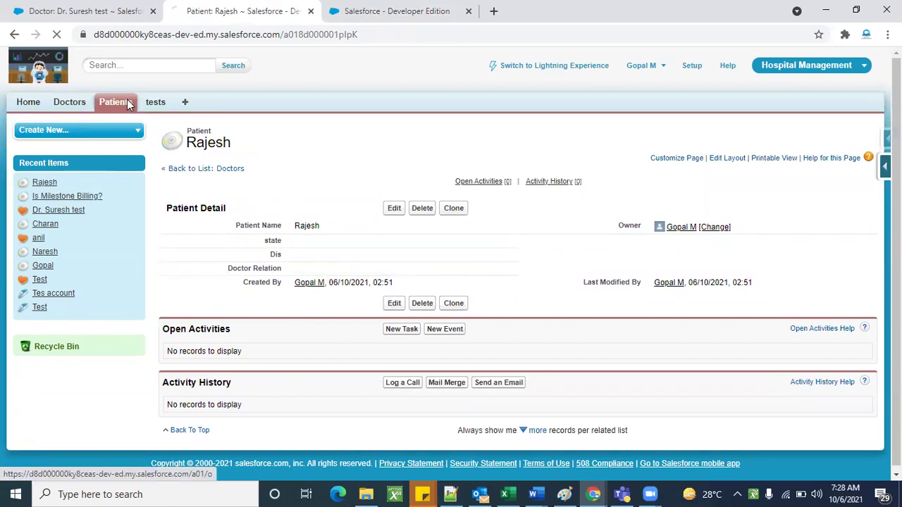
- Examine the instruction to populate the lookup field in all records, and compare the restriction with the recent patients list
click(408, 9)
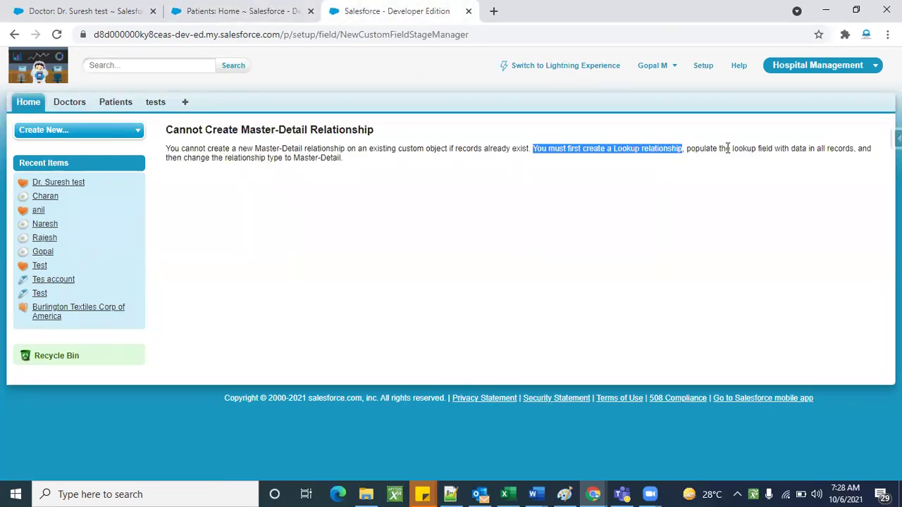
click(689, 148)
drag(688, 148, 859, 149)
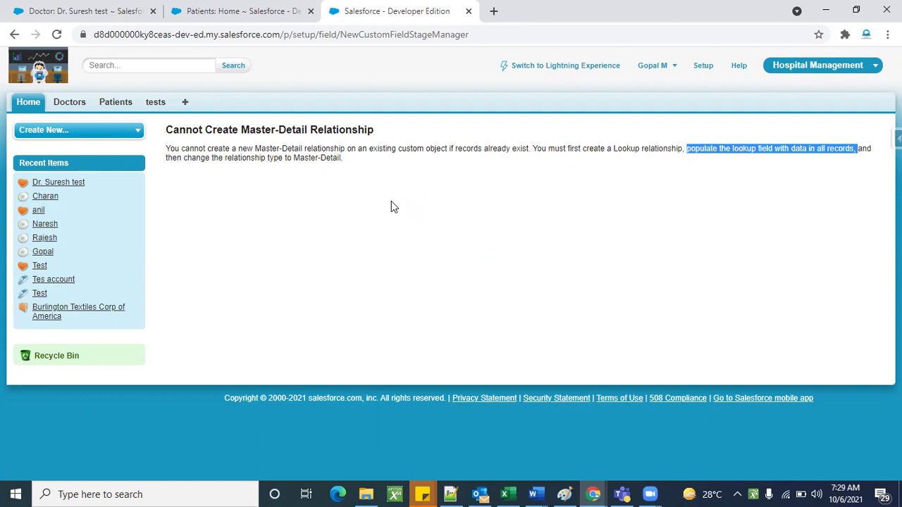
click(392, 203)
drag(530, 150, 167, 149)
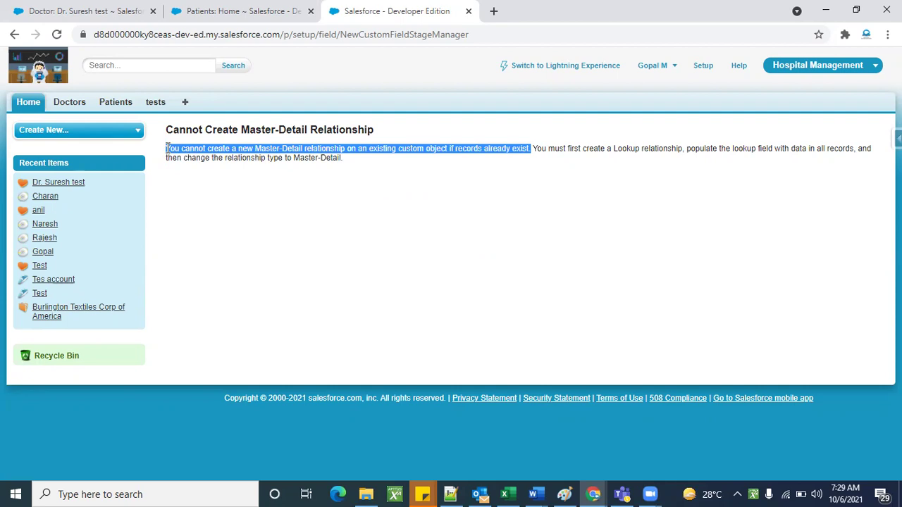
click(211, 8)
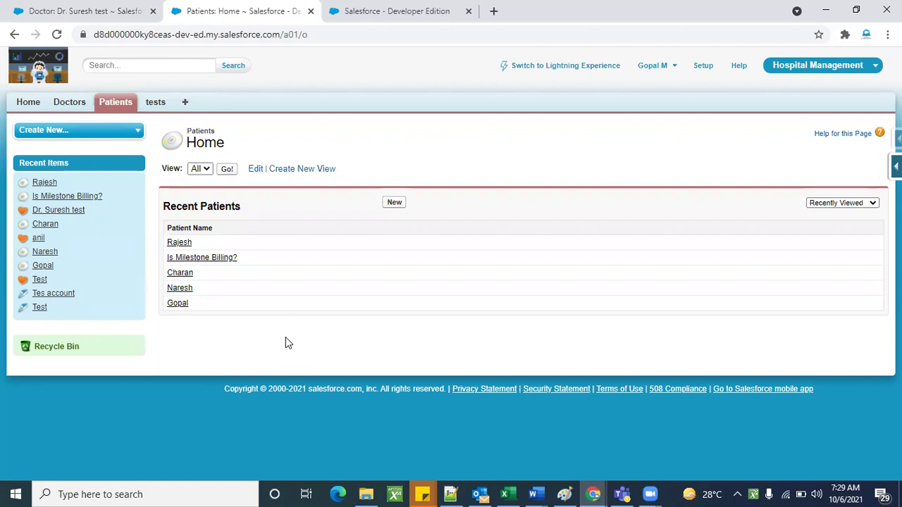
click(335, 10)
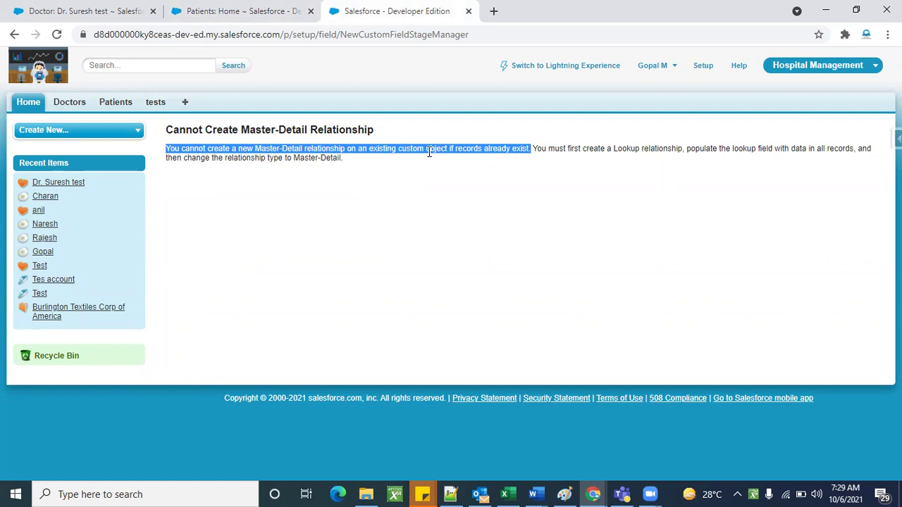
- Delete every patient record in the All view of the Patients list, one by one
click(273, 9)
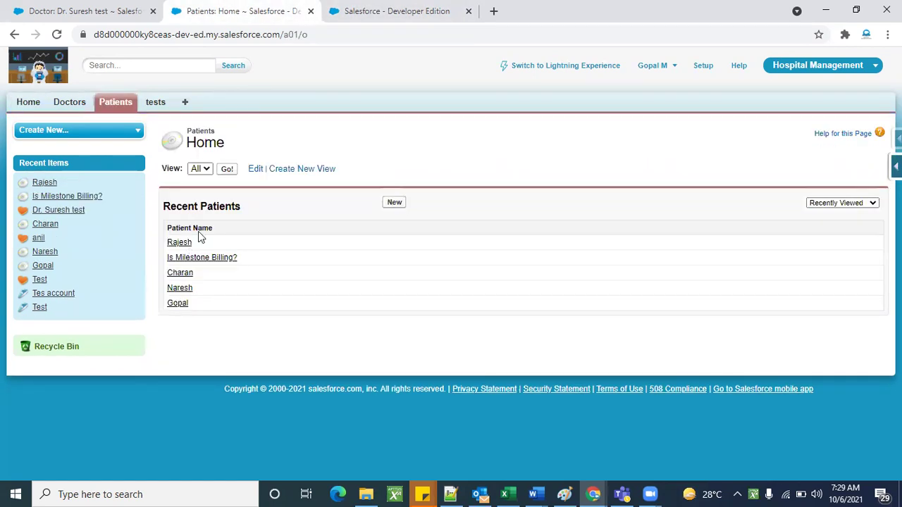
click(227, 170)
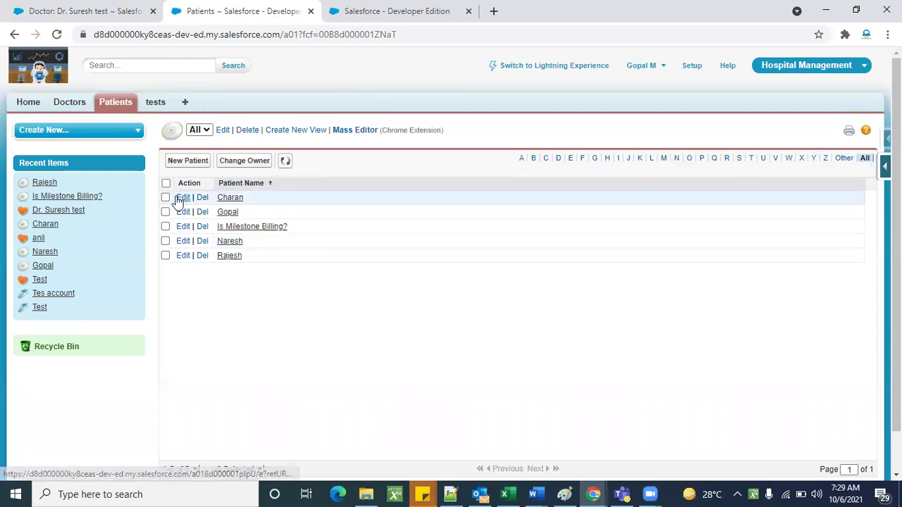
click(167, 184)
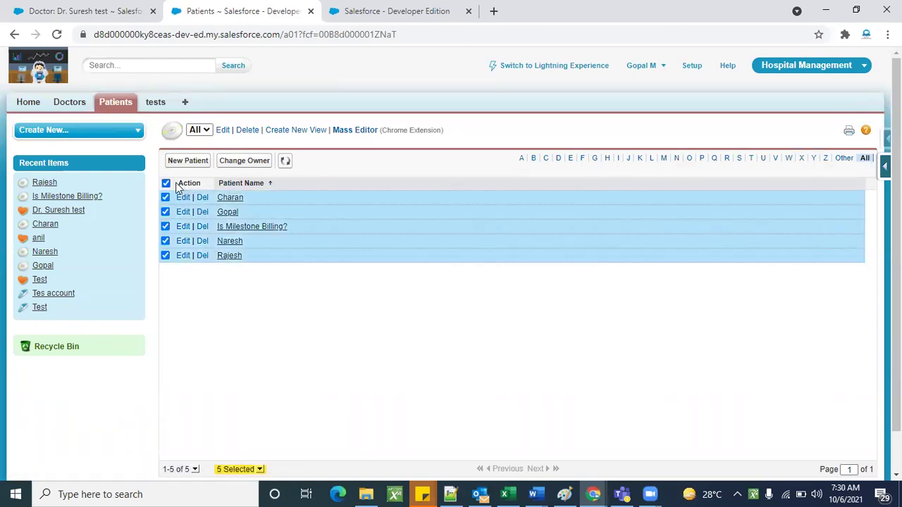
click(167, 183)
click(202, 197)
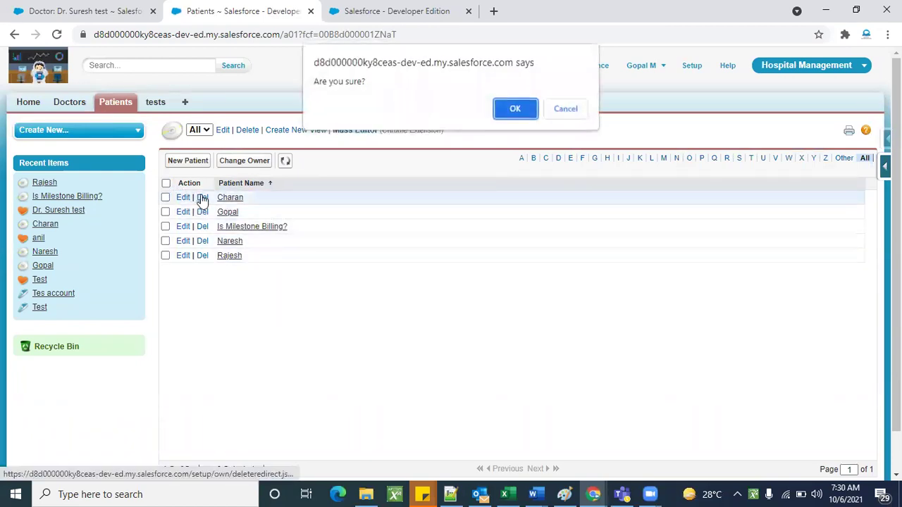
click(516, 108)
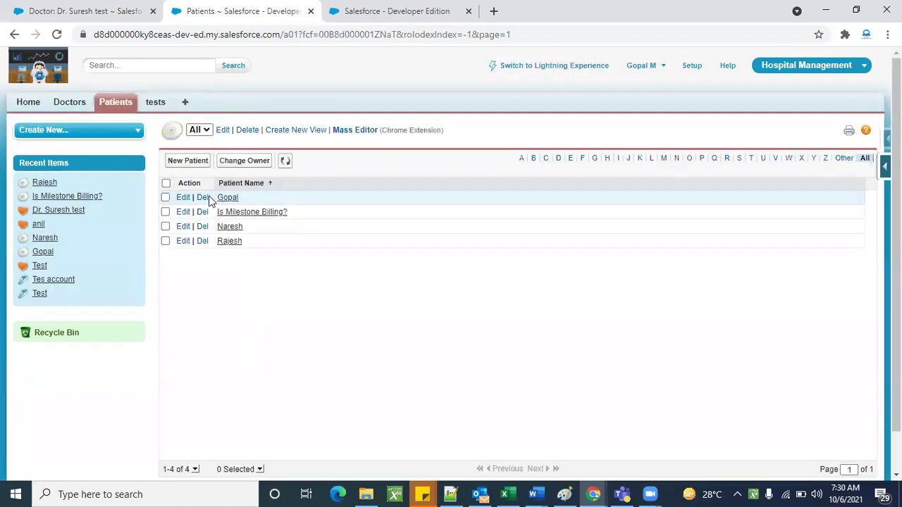
click(202, 199)
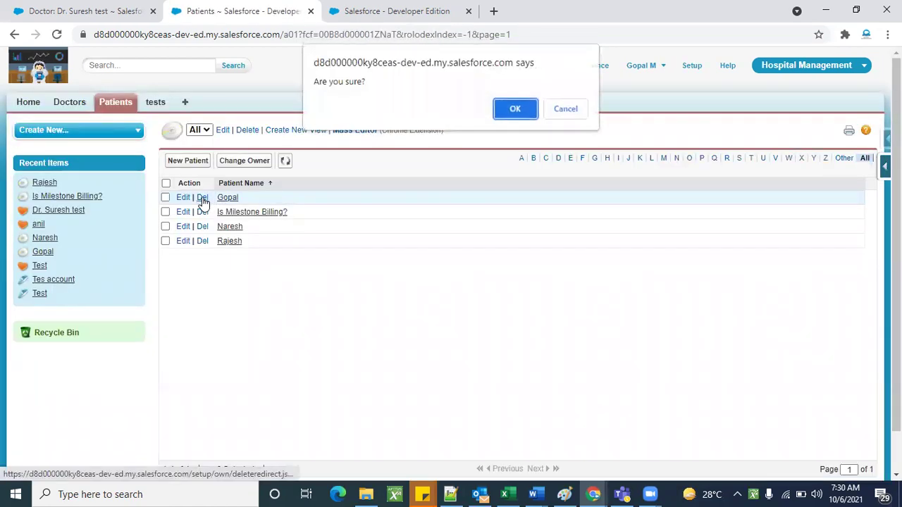
click(510, 111)
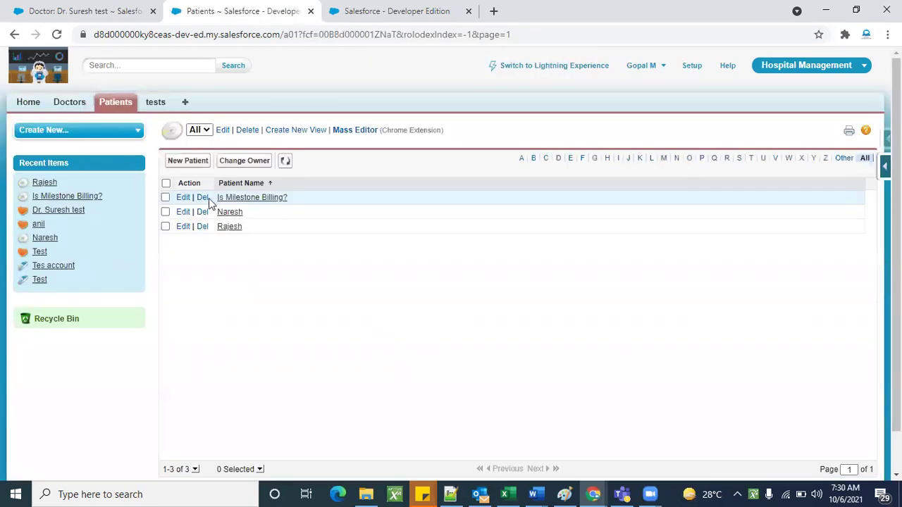
click(202, 198)
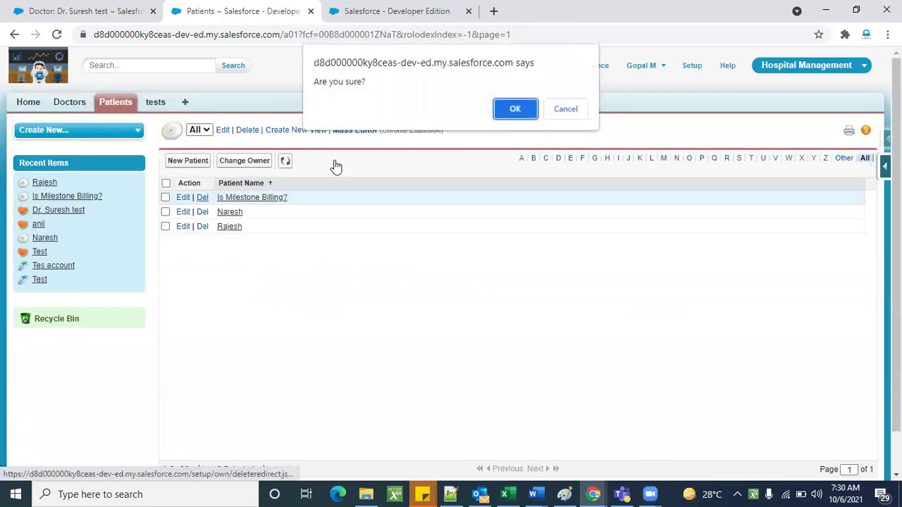
click(512, 110)
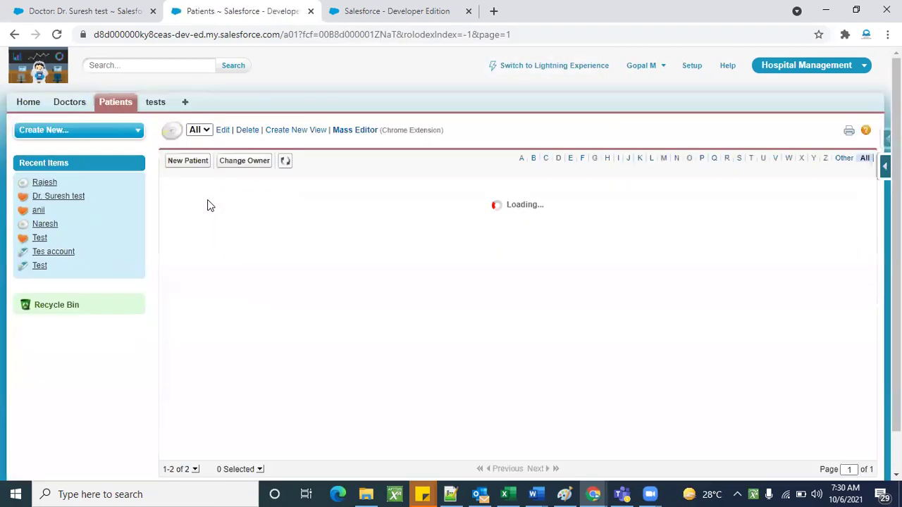
click(202, 198)
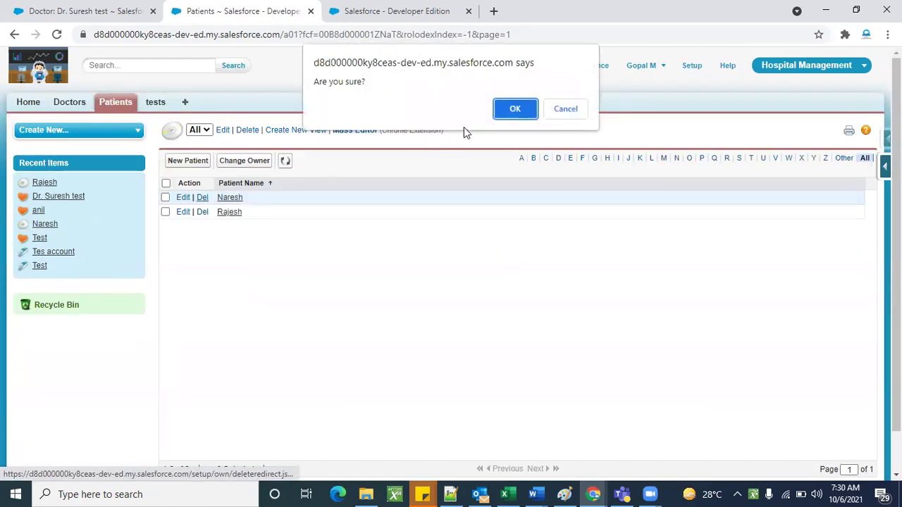
click(505, 113)
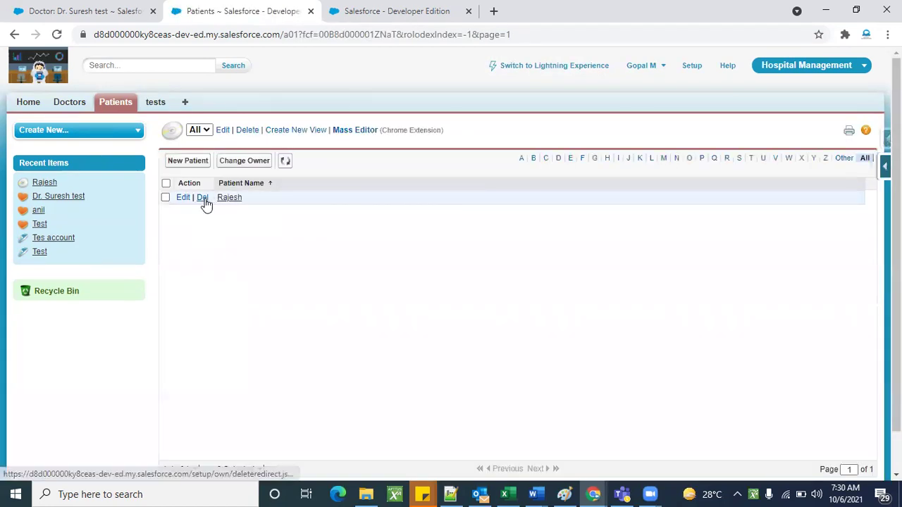
click(202, 198)
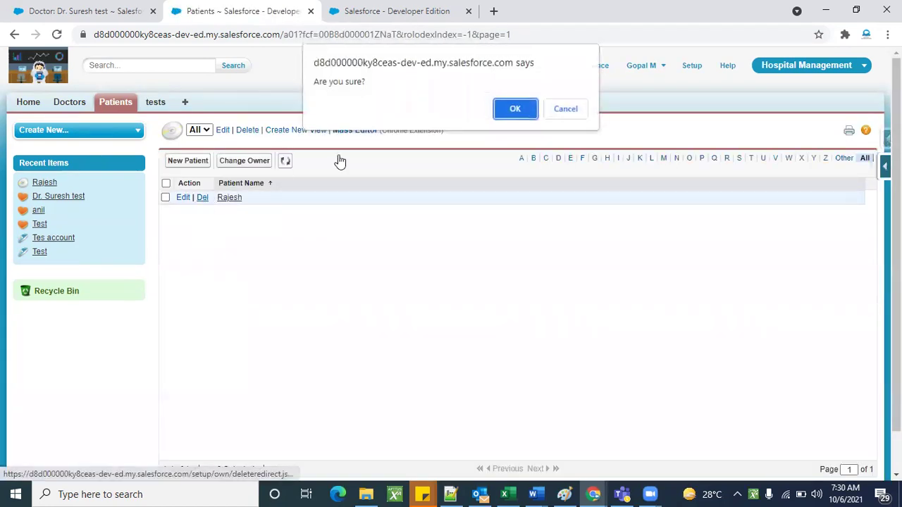
click(504, 113)
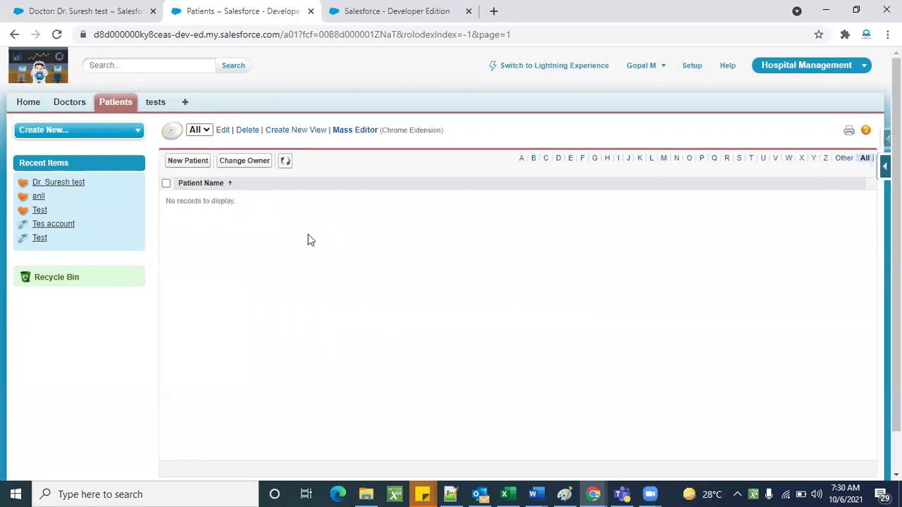
- Return to the Doctor Master R relationship setup, save the field again, and check its data type among the Patient custom fields
click(399, 9)
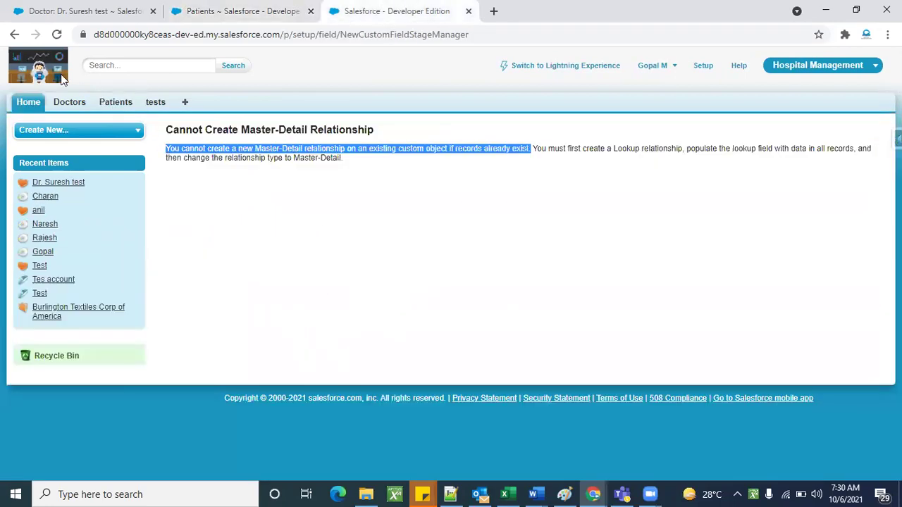
click(12, 35)
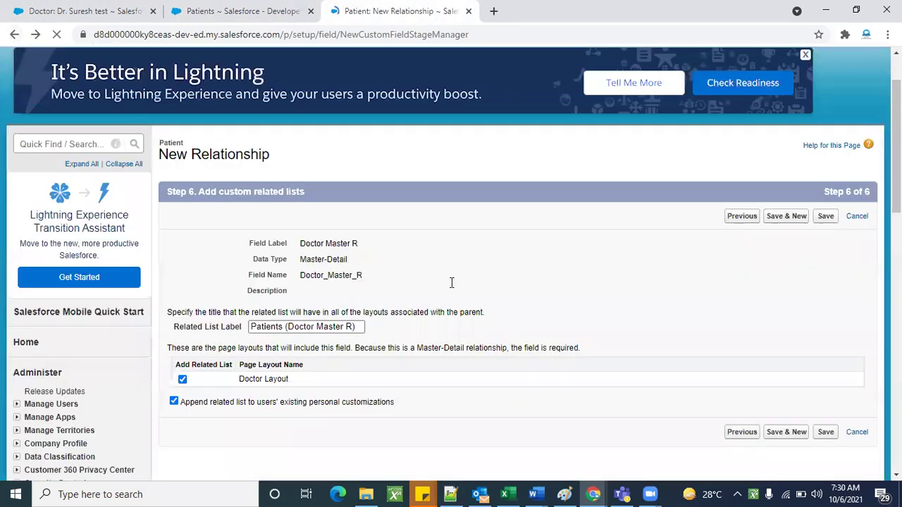
click(831, 222)
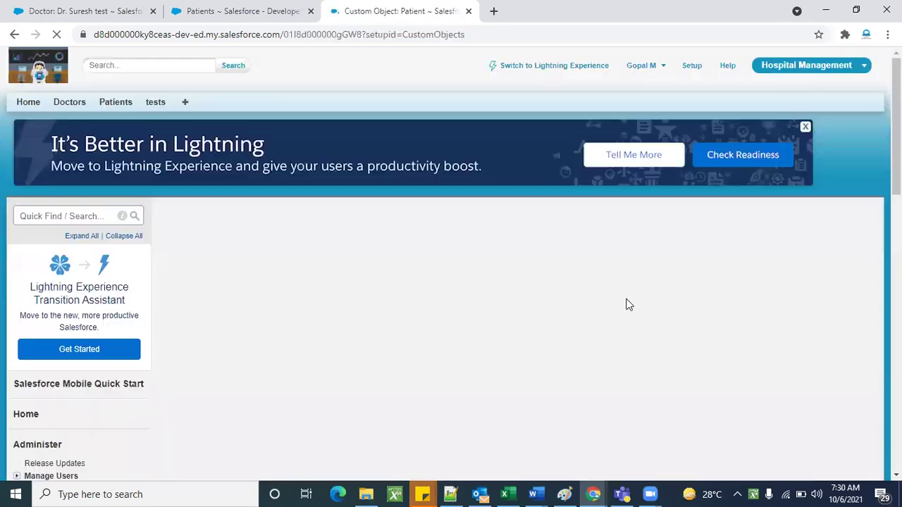
scroll(521, 295, down, 6)
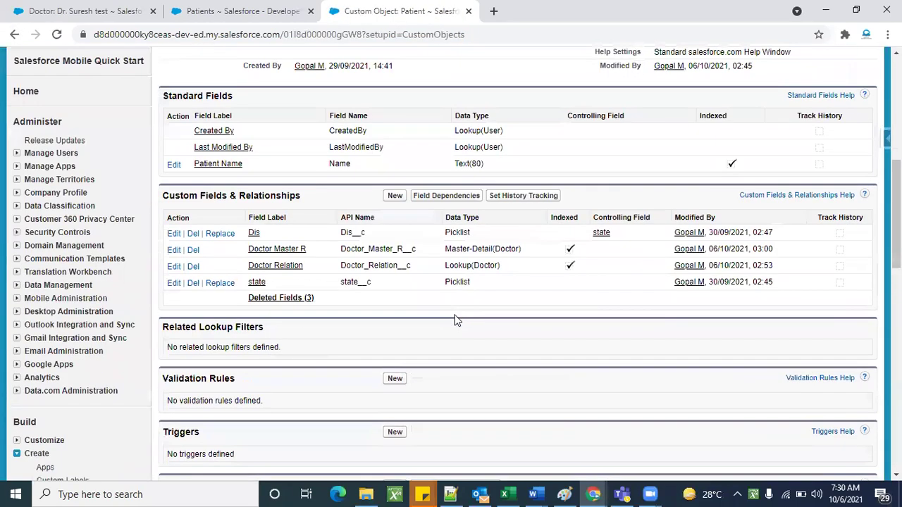
drag(521, 226, 445, 225)
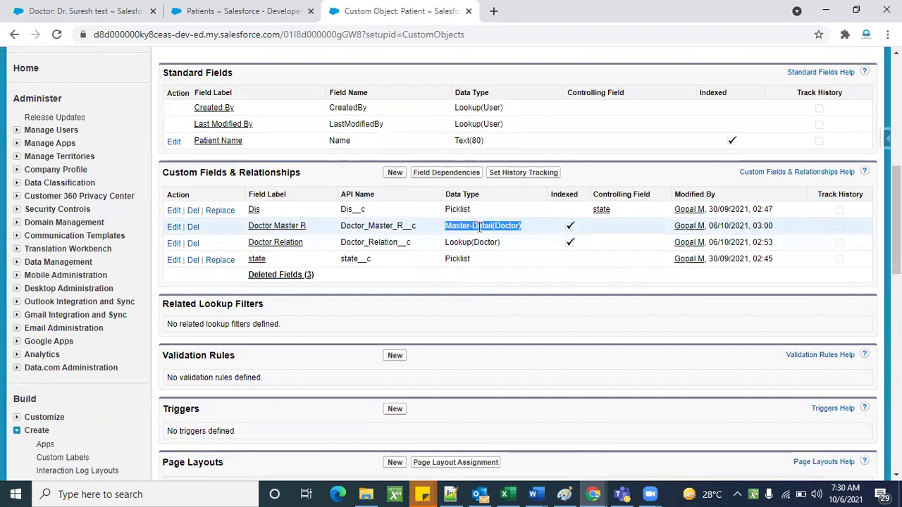
click(516, 299)
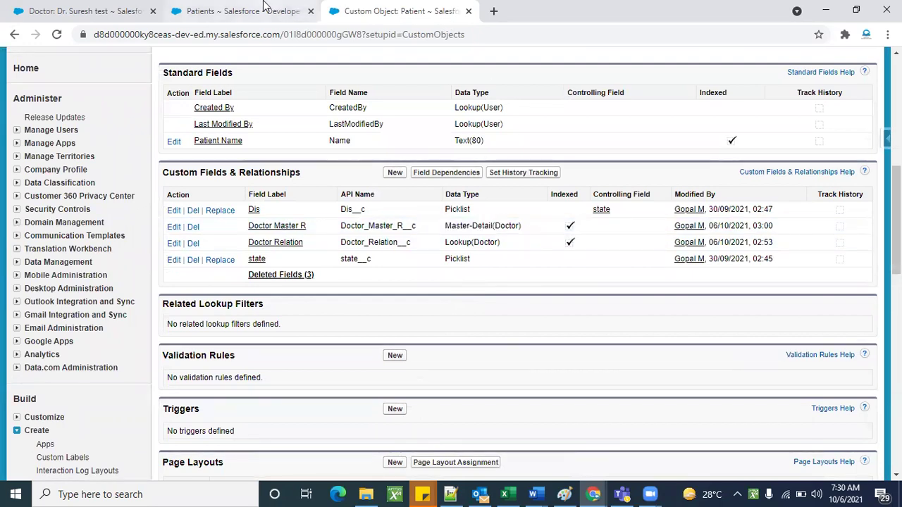
- Start a new patient named Test and try to save it with Doctor Relation and Doctor Master R left empty
click(239, 10)
click(285, 162)
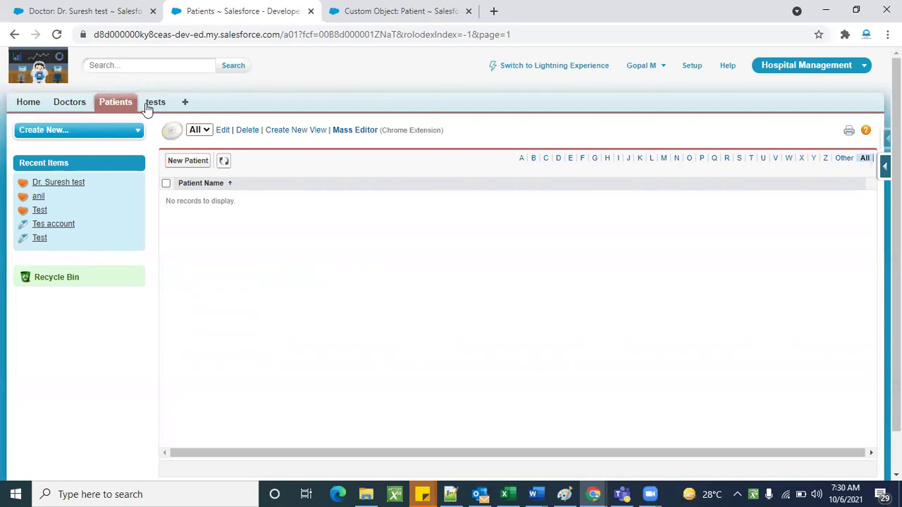
click(188, 162)
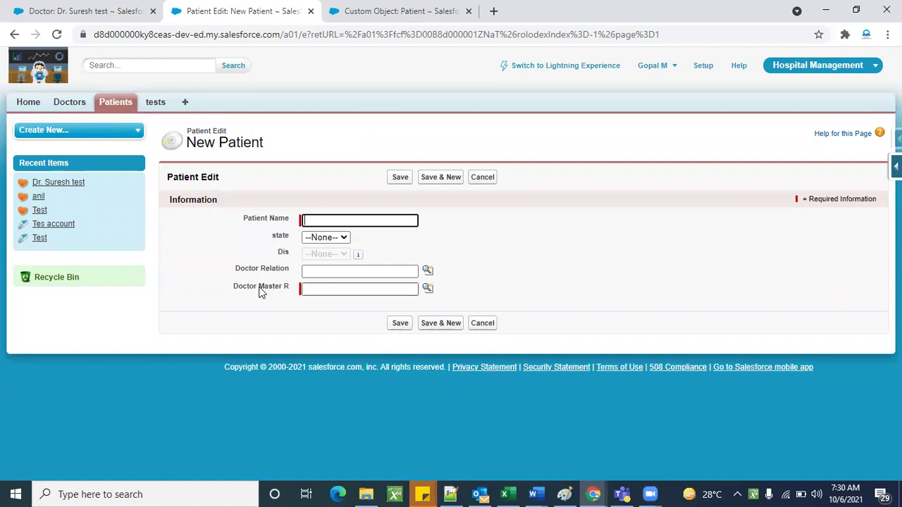
click(311, 272)
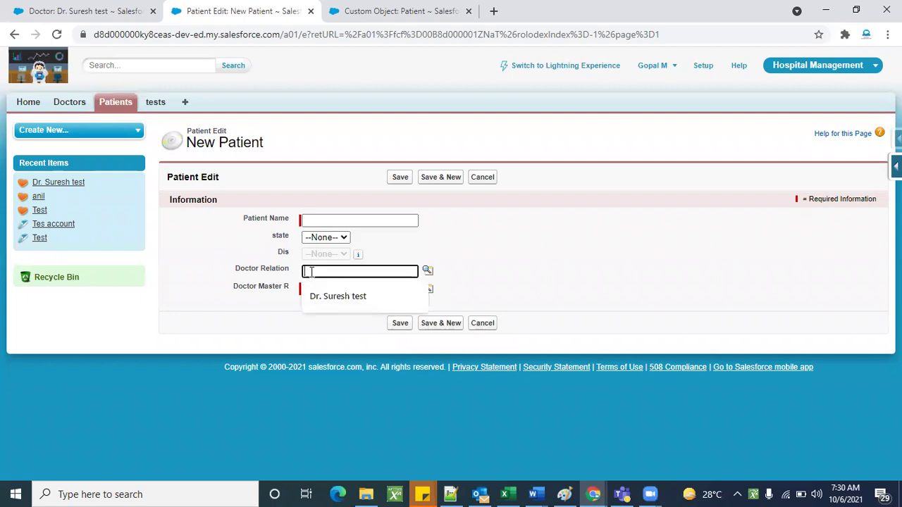
click(240, 304)
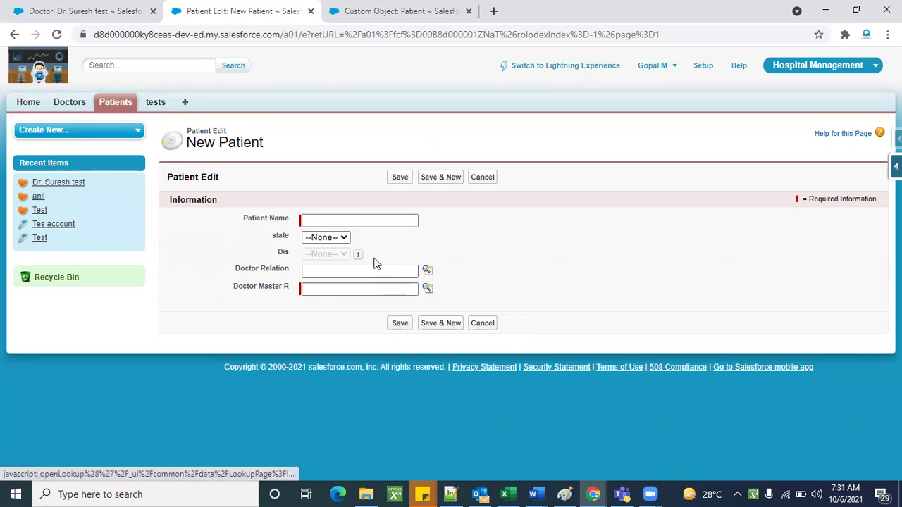
click(348, 221)
text(test)
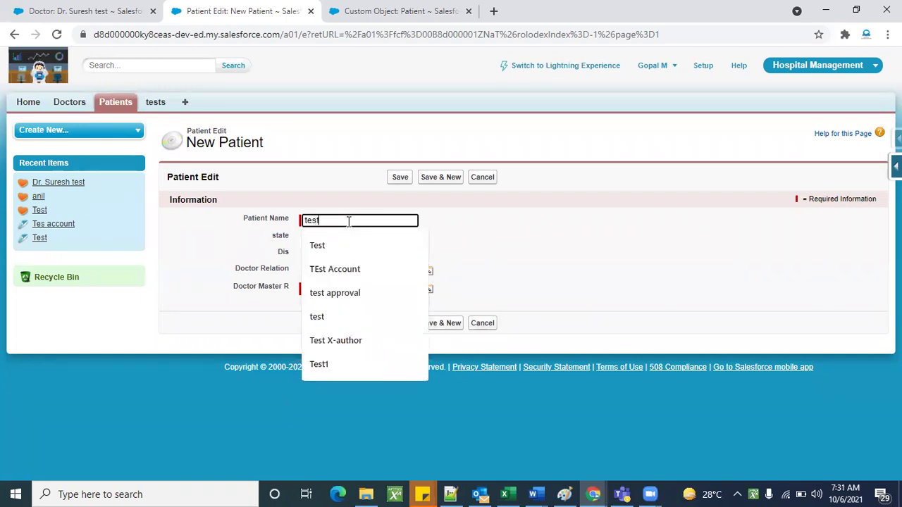
click(339, 245)
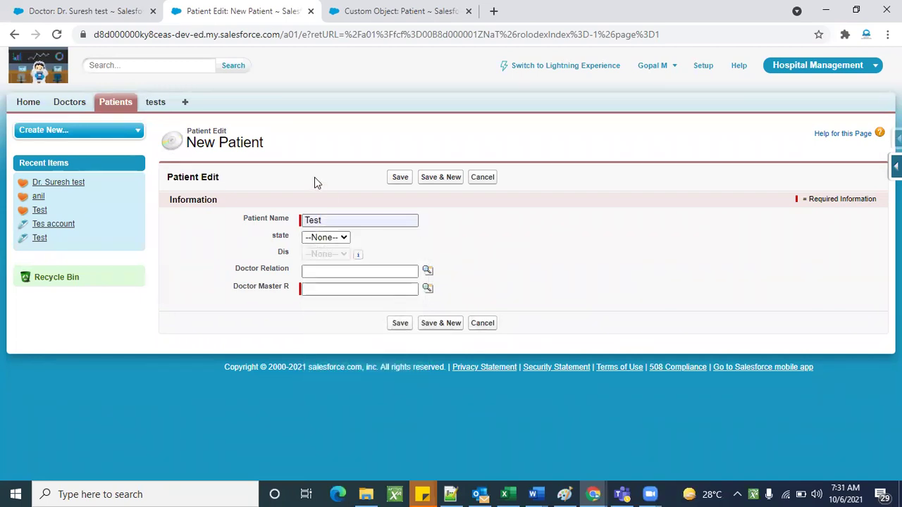
click(400, 184)
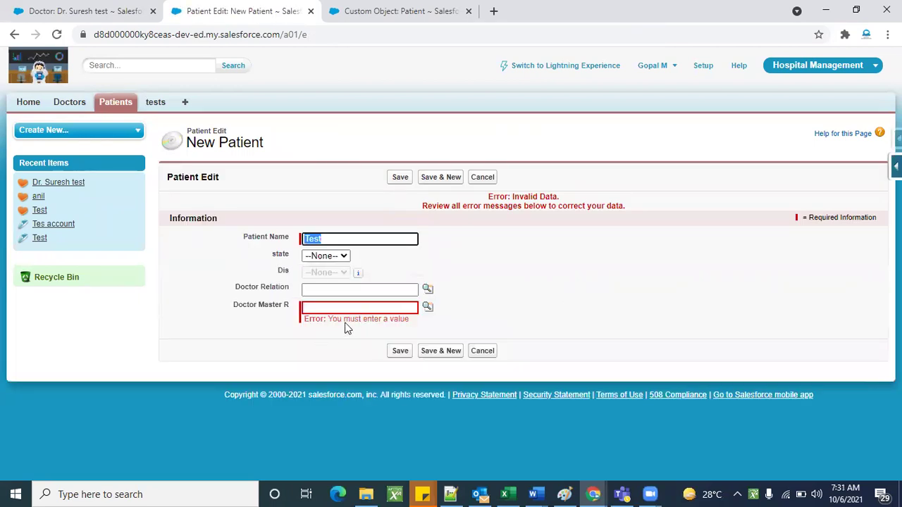
- Set Doctor Master R of the Test patient to the first recently viewed doctor and save the record
click(427, 307)
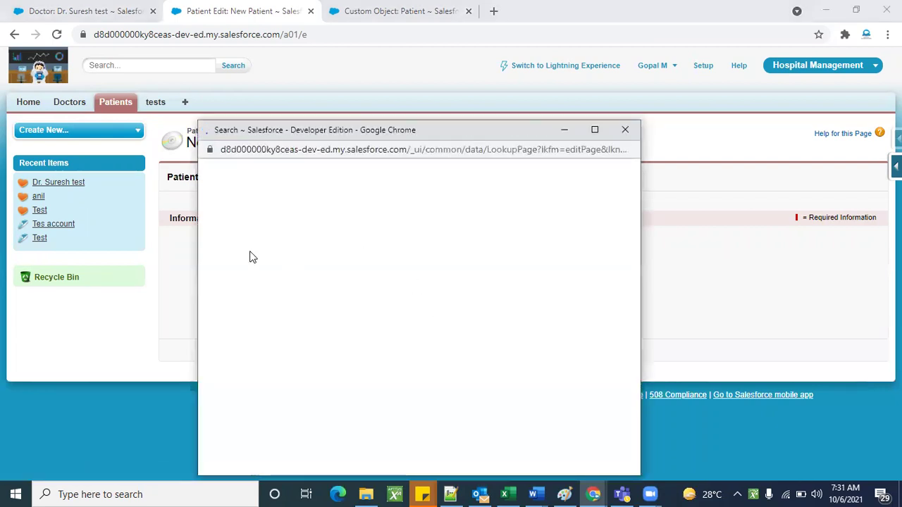
click(234, 290)
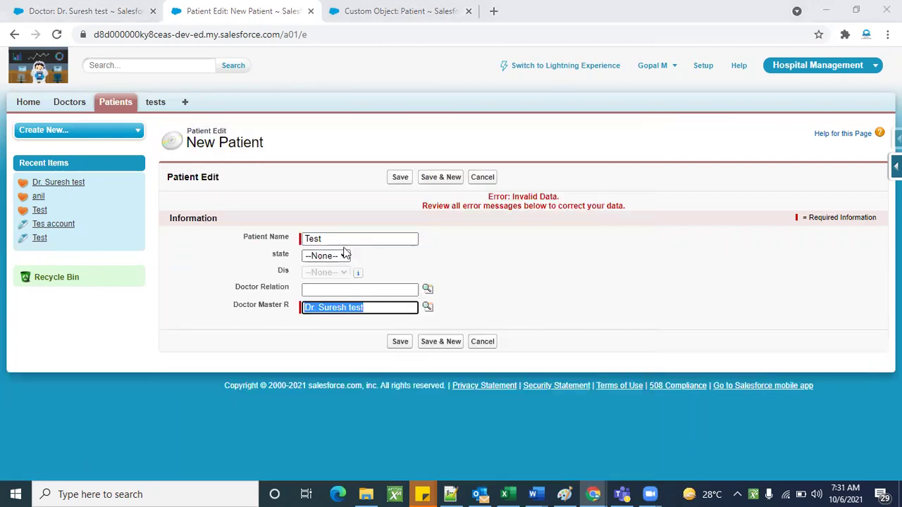
click(395, 180)
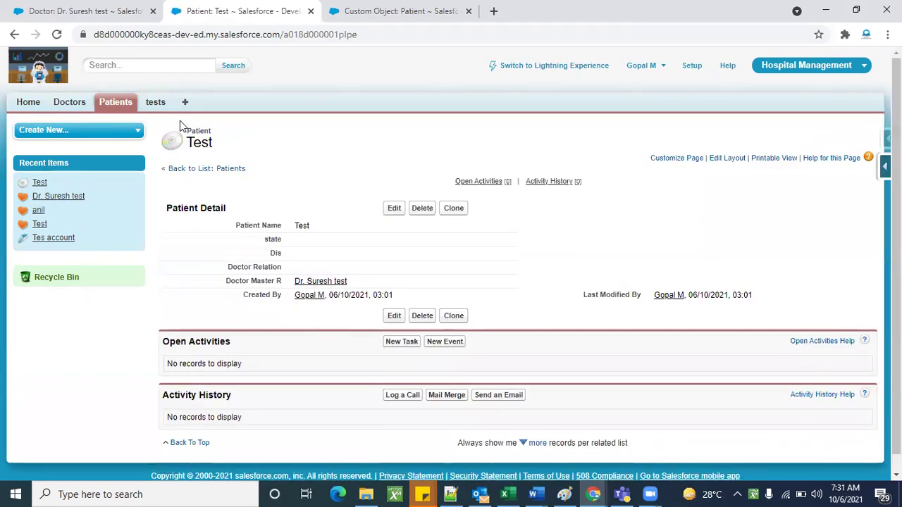
- Refresh the linked doctor's record and check its Patients and Patients (Doctor Master R) related lists
click(113, 8)
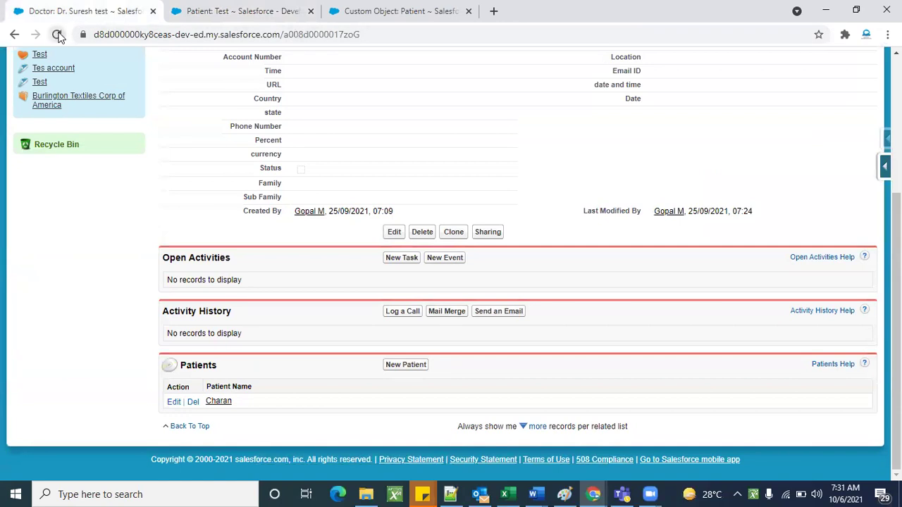
click(57, 34)
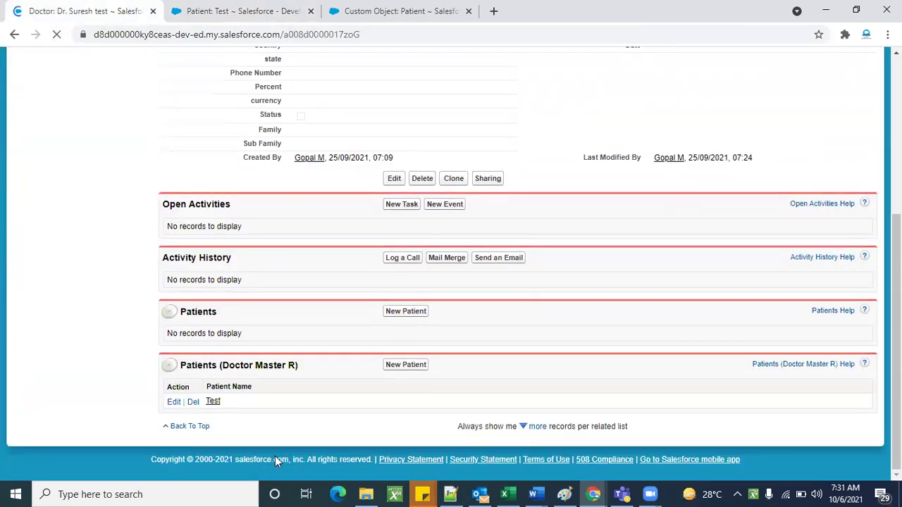
scroll(277, 297, up, 4)
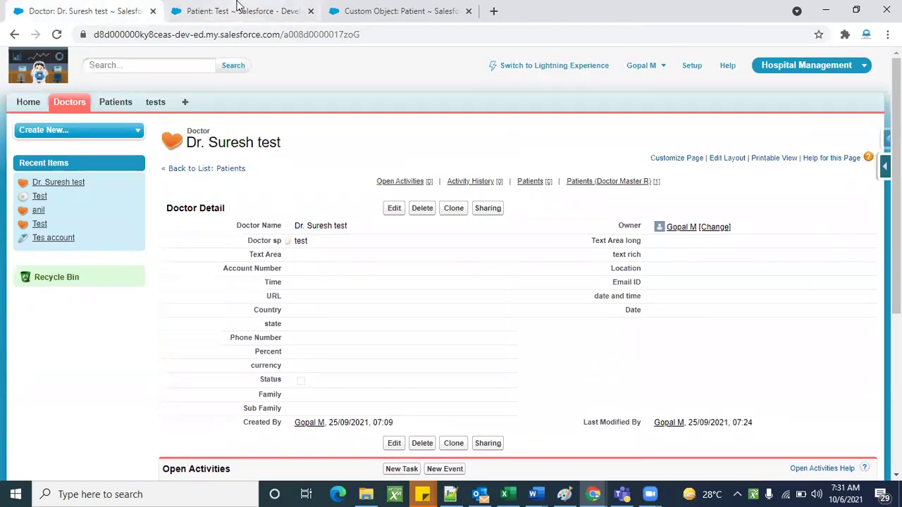
- Create a patient named Number of Users, linked through Doctor Master R to the same doctor as the Test patient, and save it
click(239, 11)
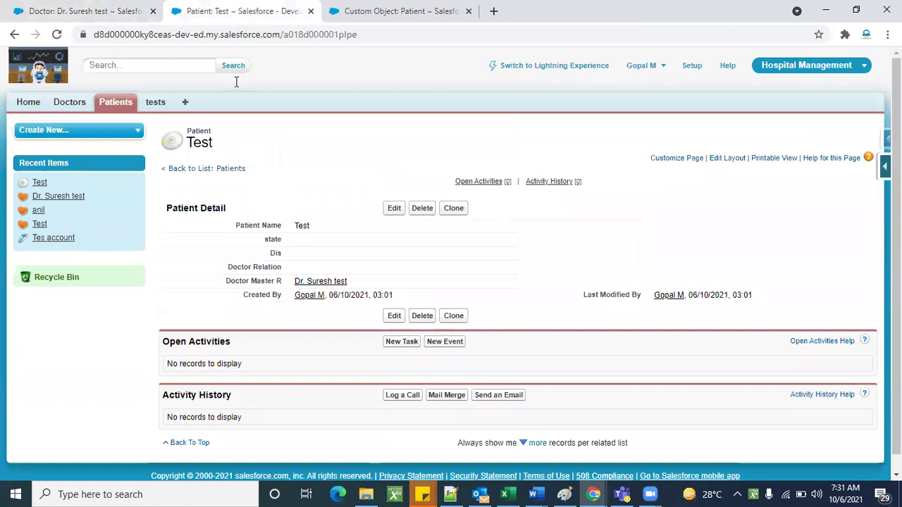
click(125, 104)
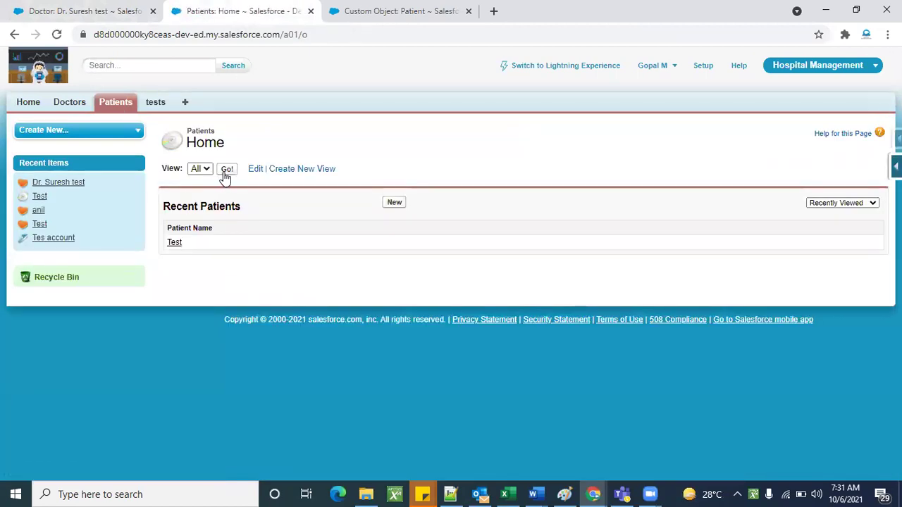
click(395, 203)
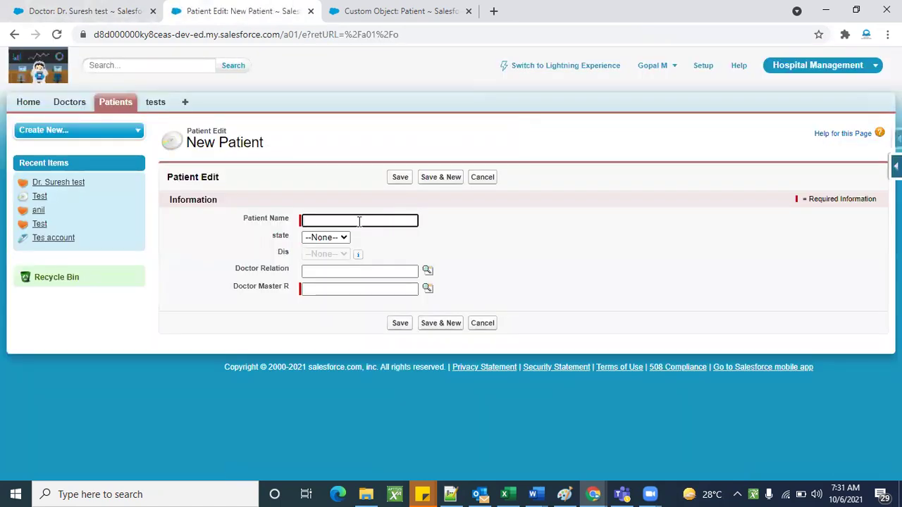
click(359, 221)
click(338, 277)
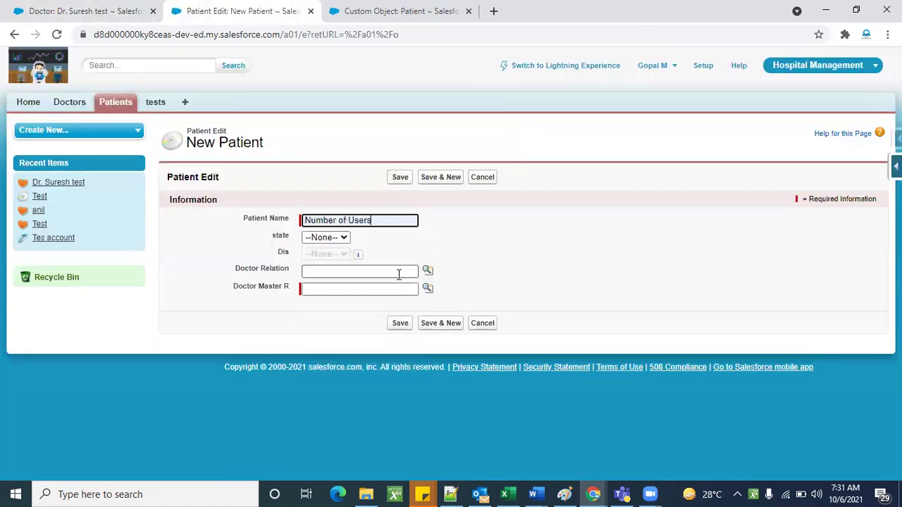
click(428, 288)
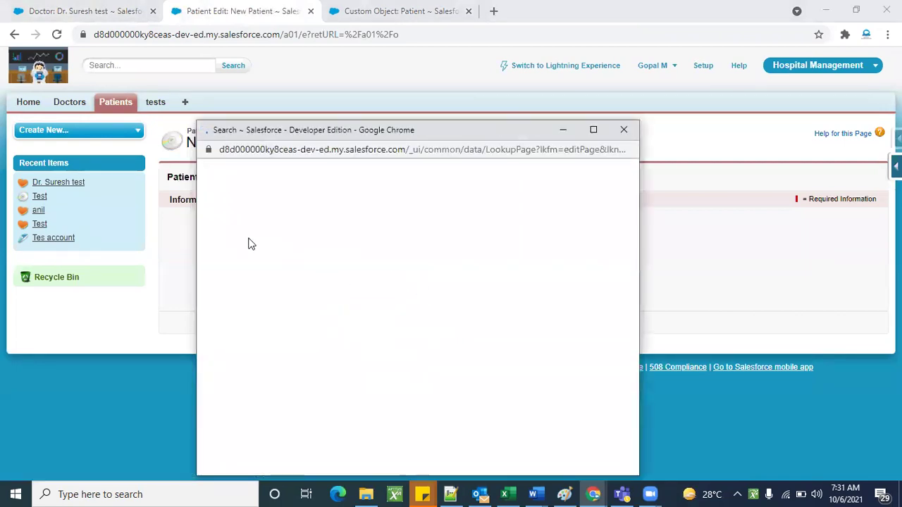
click(233, 290)
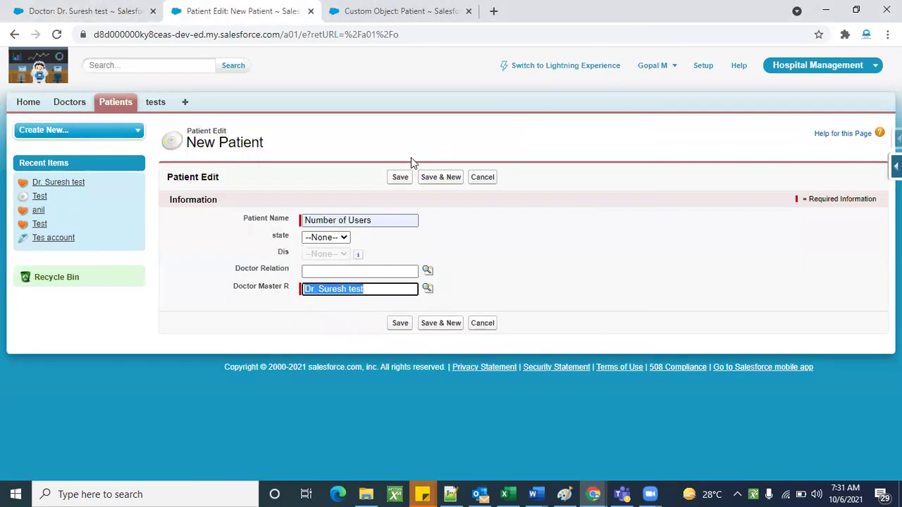
click(399, 177)
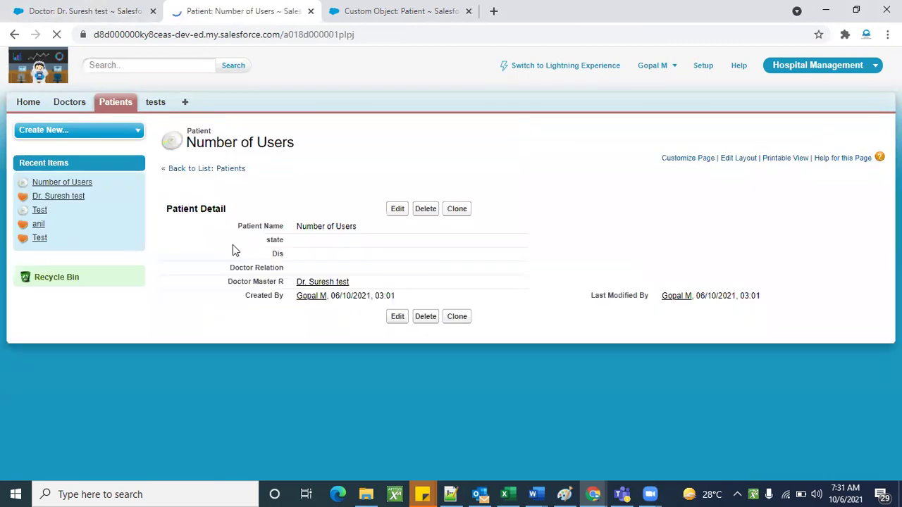
- Review the recent patients and compare them with the relationship fields defined on the Patient object
click(112, 113)
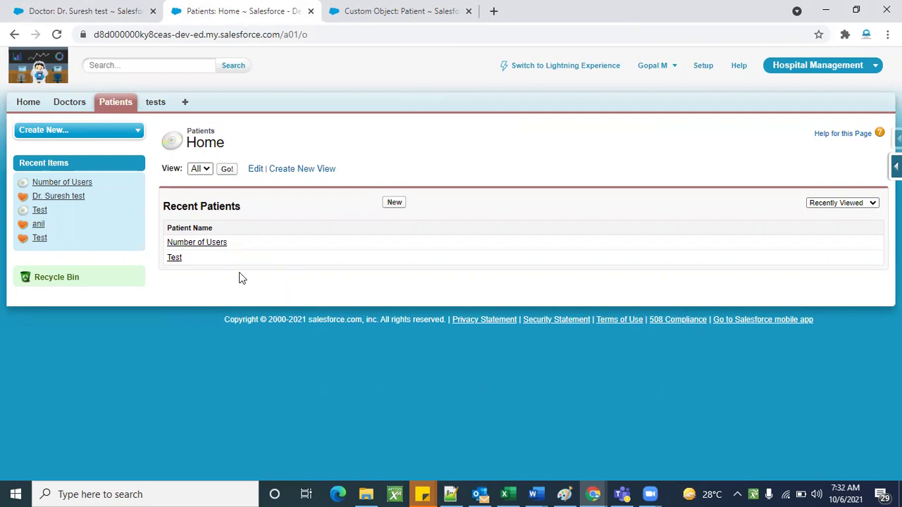
click(363, 12)
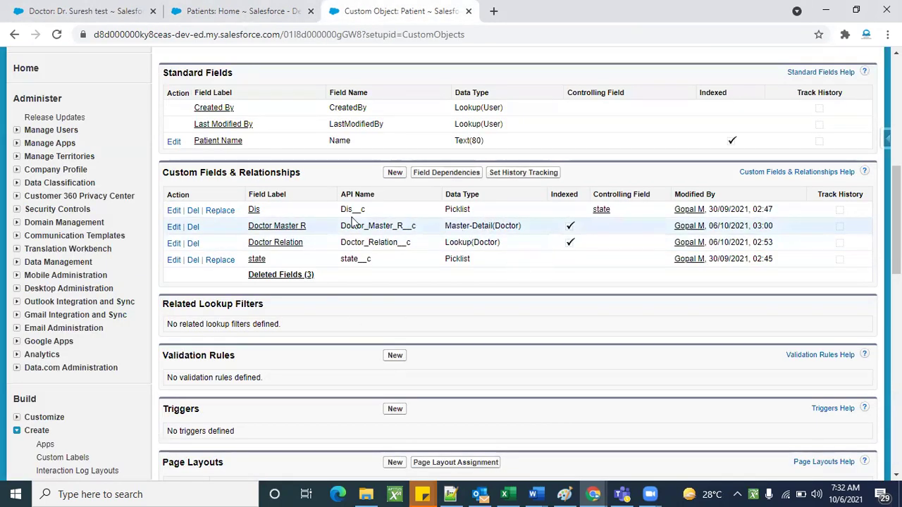
key(ctrl+shift+Tab)
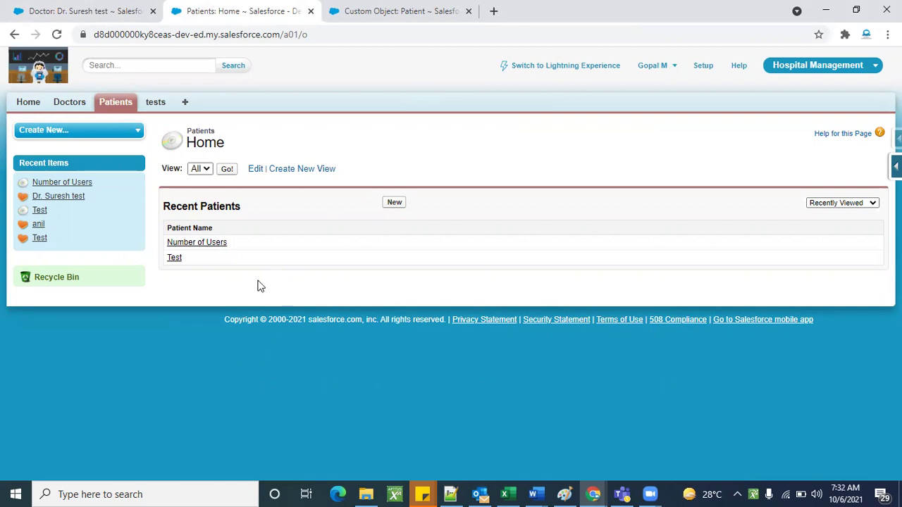
- Delete the Doctor Master R master-detail field from the Patient custom fields and confirm the deletion
click(397, 8)
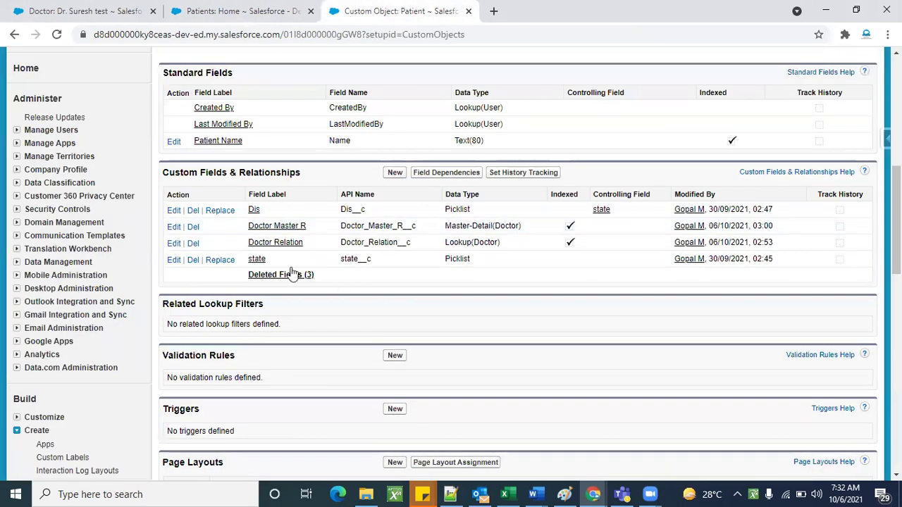
click(196, 232)
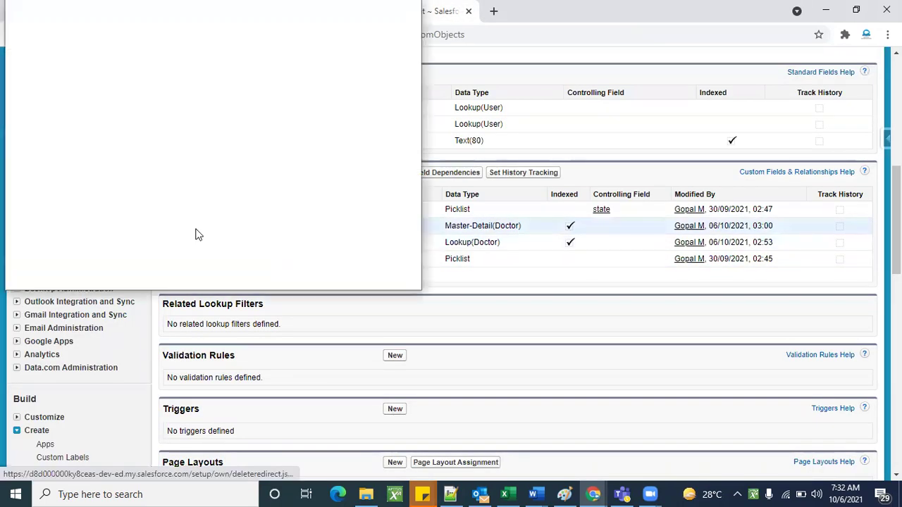
click(172, 251)
click(195, 269)
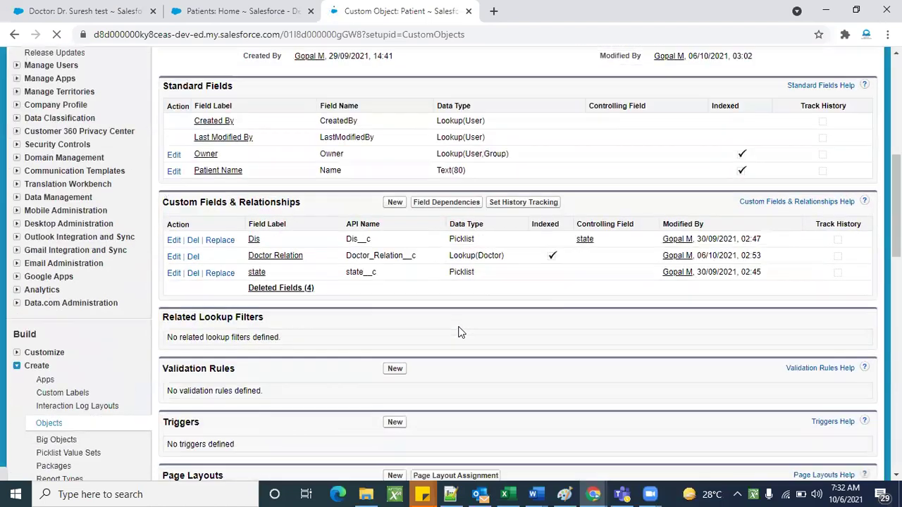
scroll(460, 332, down, 2)
- Create another patient from the All patients list, entering only the patient's name, and save it with Doctor Relation empty
click(211, 10)
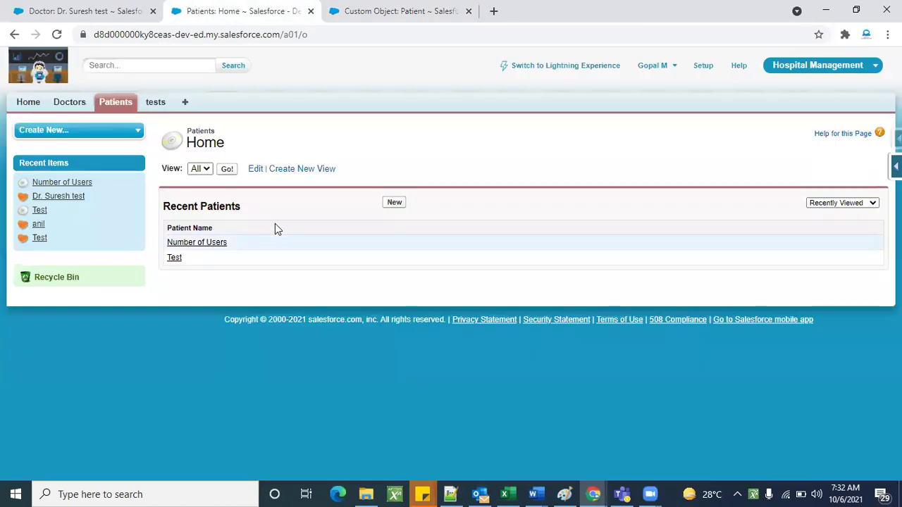
click(227, 170)
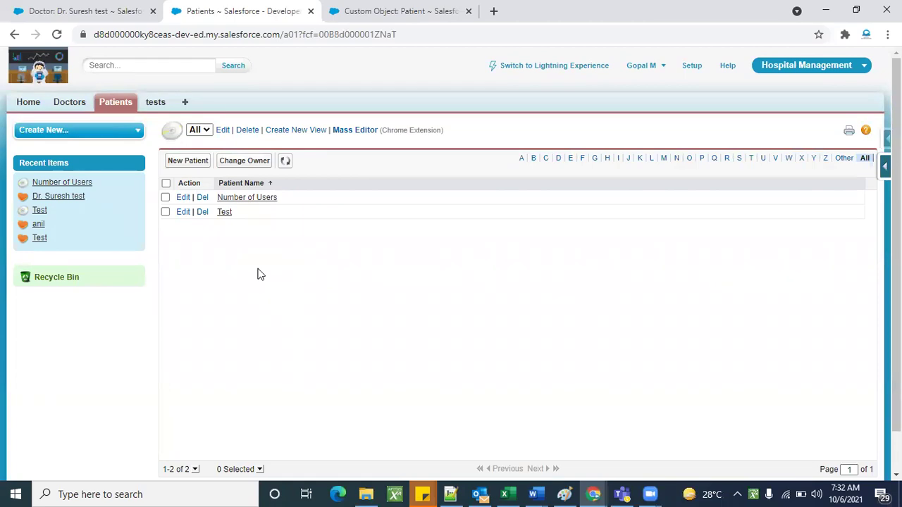
click(193, 162)
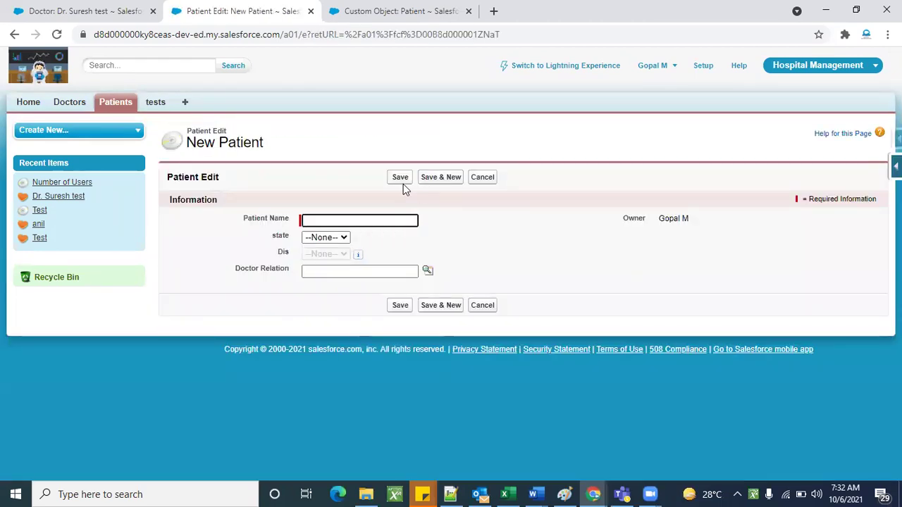
click(360, 221)
text(Gopal)
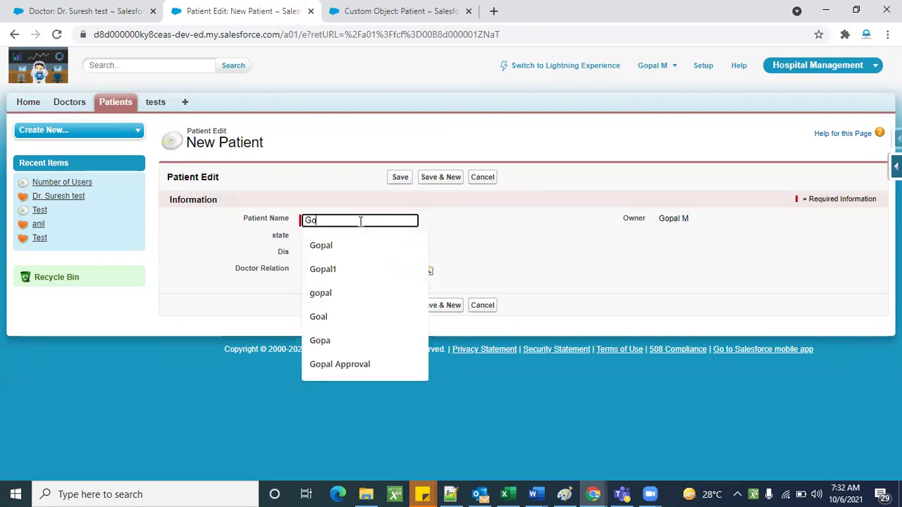
click(346, 245)
click(398, 177)
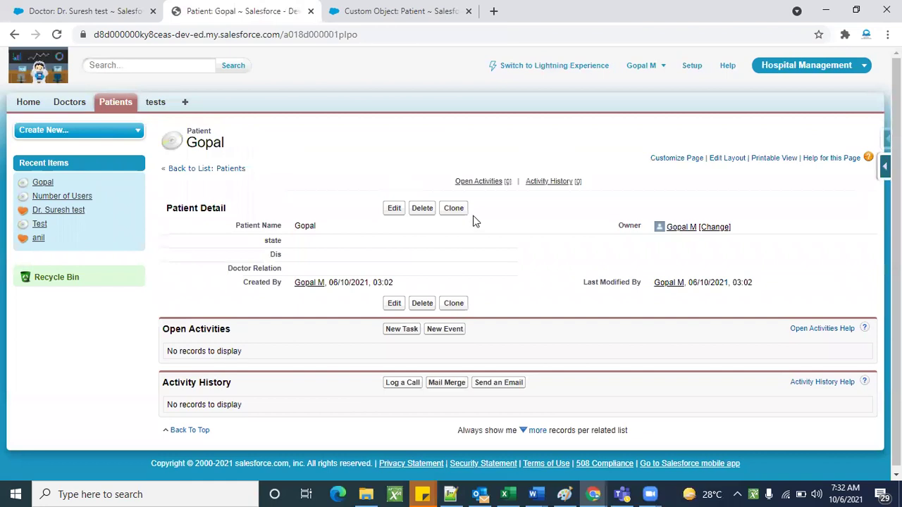
- Clone the new patient, replace the patient's name, save the copy, and return to the recent patients
click(451, 210)
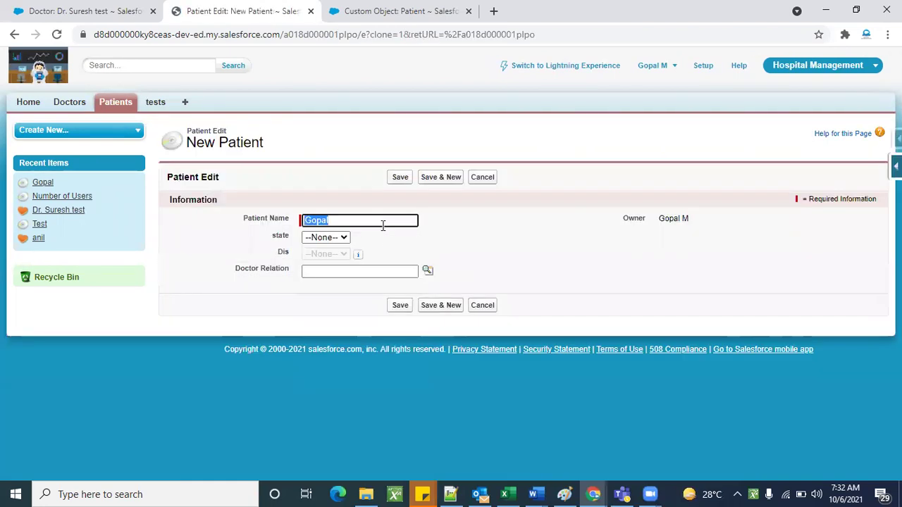
key(BackSpace)
text(Chra)
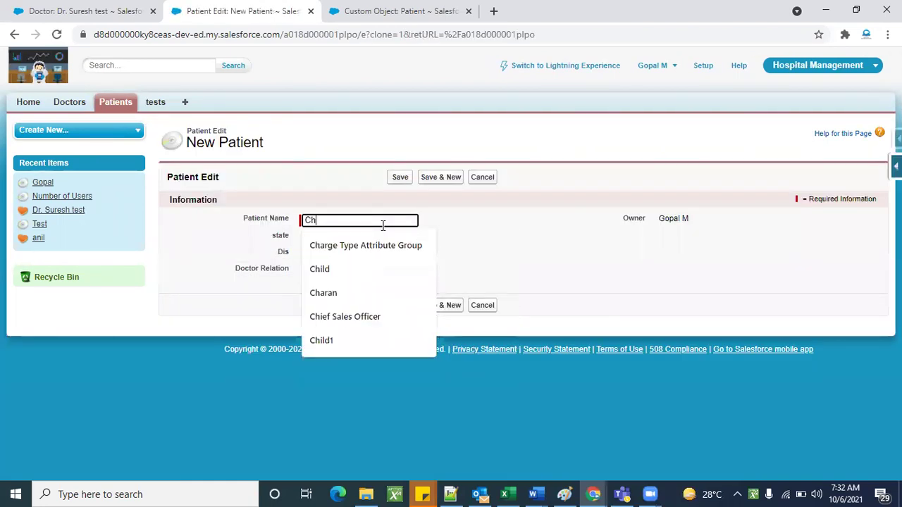
key(BackSpace)
text(aea)
text(n)
key(BackSpace)
key(BackSpace)
key(BackSpace)
key(BackSpace)
key(BackSpace)
key(BackSpace)
text(Anu)
key(BackSpace)
text(i)
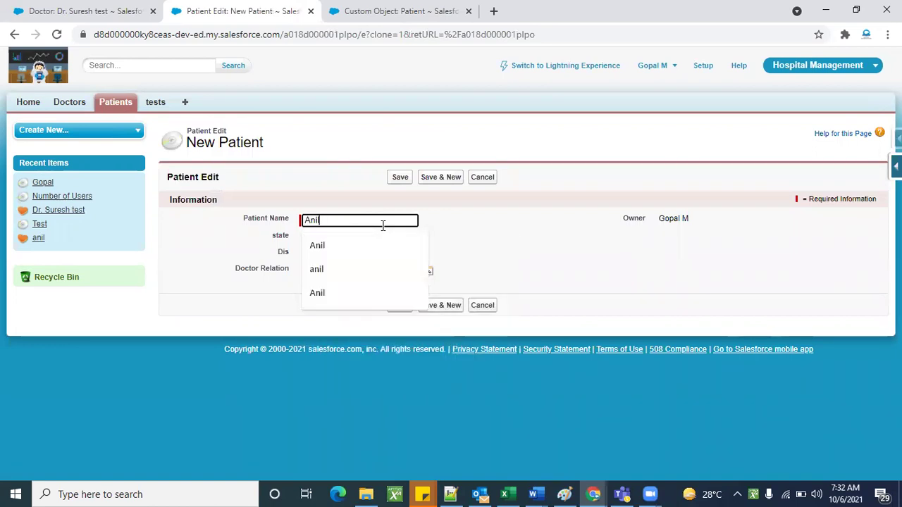
text(l)
click(401, 179)
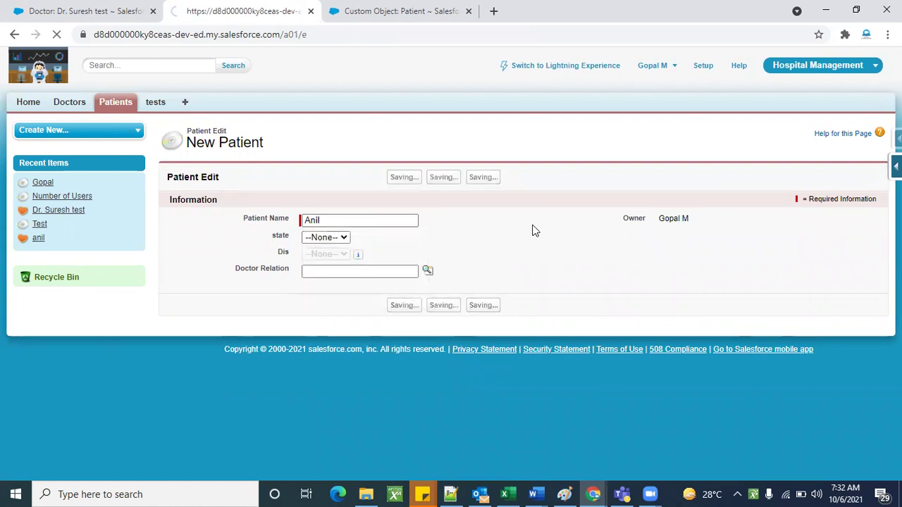
click(128, 105)
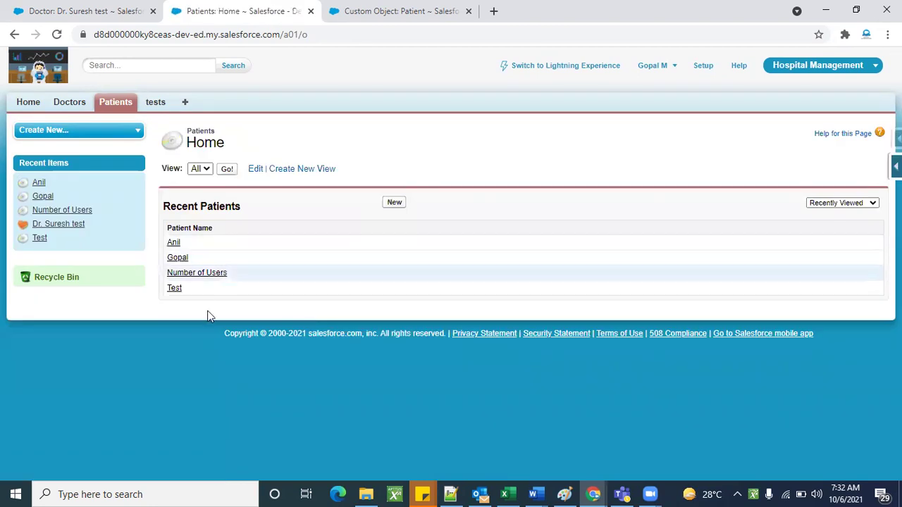
- Start a new Lookup Relationship field on the Patient object and relate it to Doctor
click(411, 12)
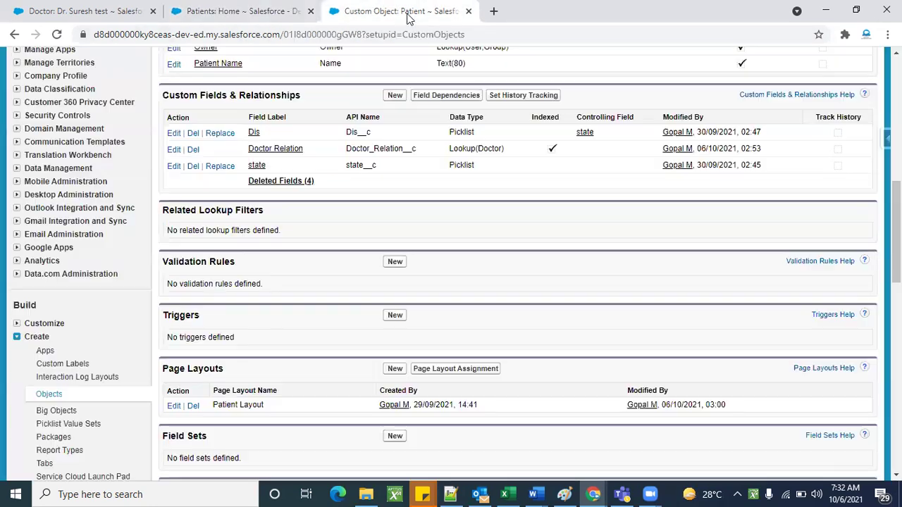
click(397, 98)
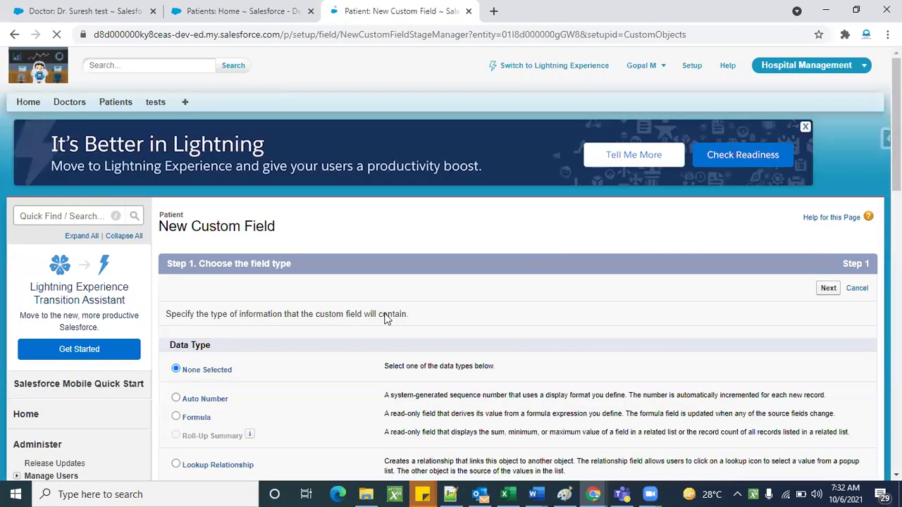
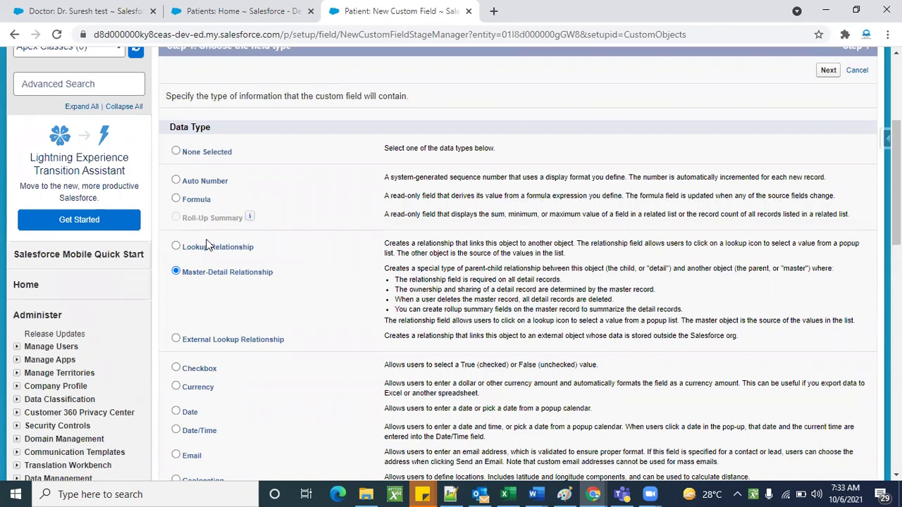
scroll(519, 250, down, 1)
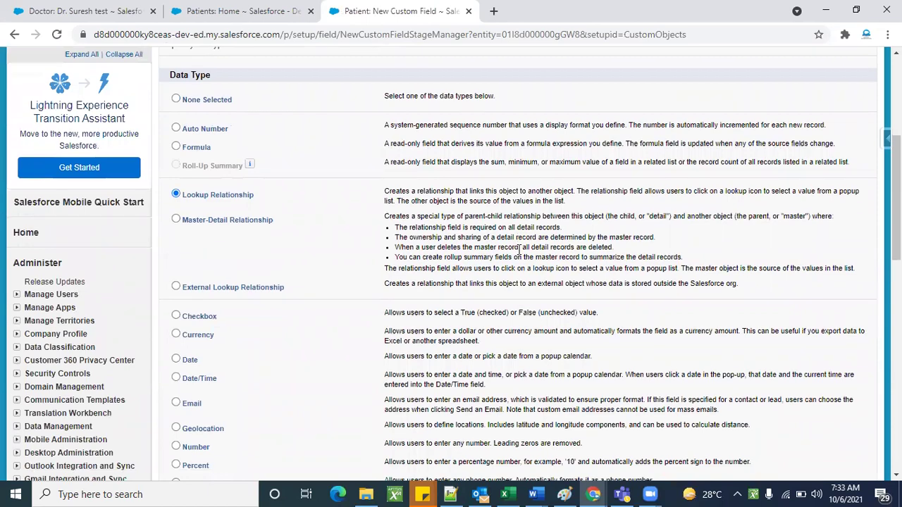
scroll(843, 120, up, 2)
click(829, 102)
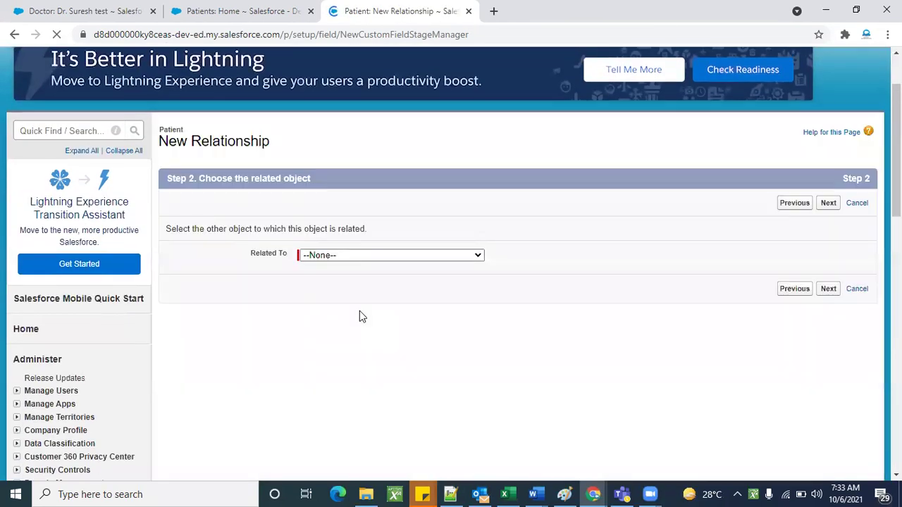
click(350, 258)
scroll(341, 176, down, 10)
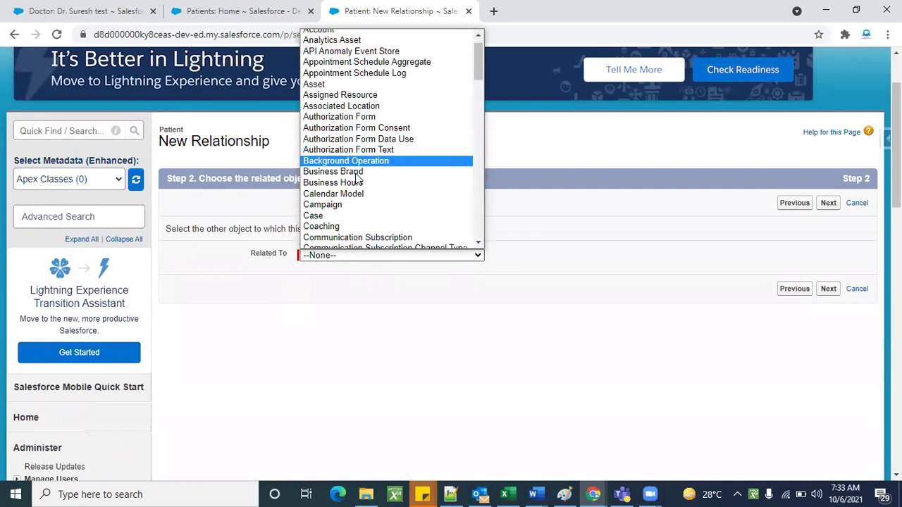
click(339, 174)
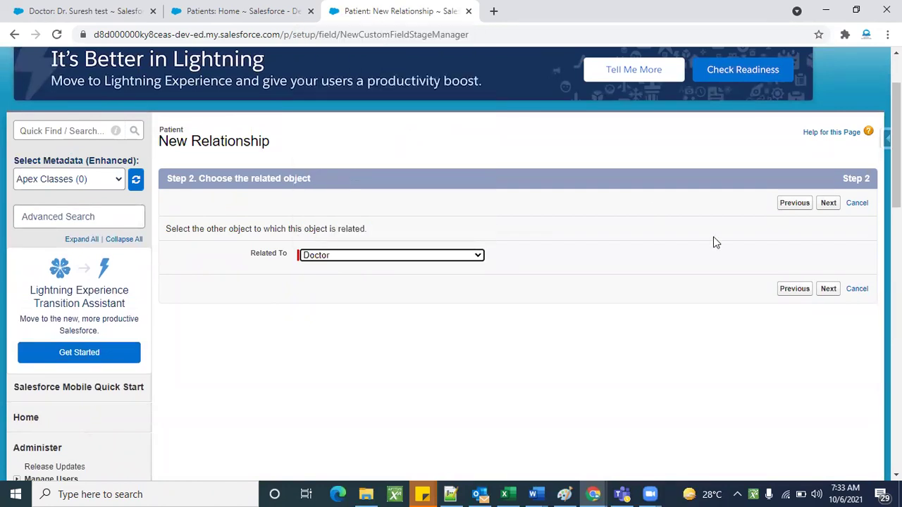
click(829, 205)
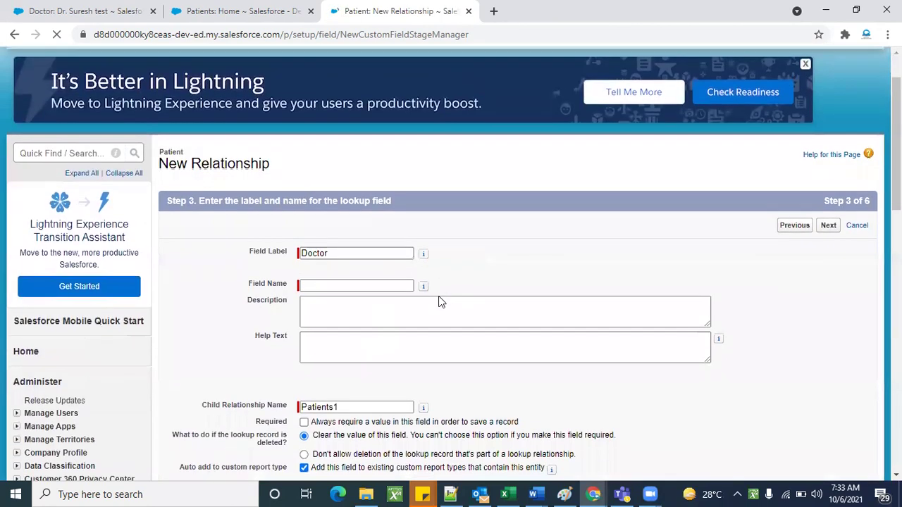
- Label the lookup field Doctor masterR with field name Doctor_masterR and continue to field-level security
click(362, 253)
text(masterR)
click(538, 237)
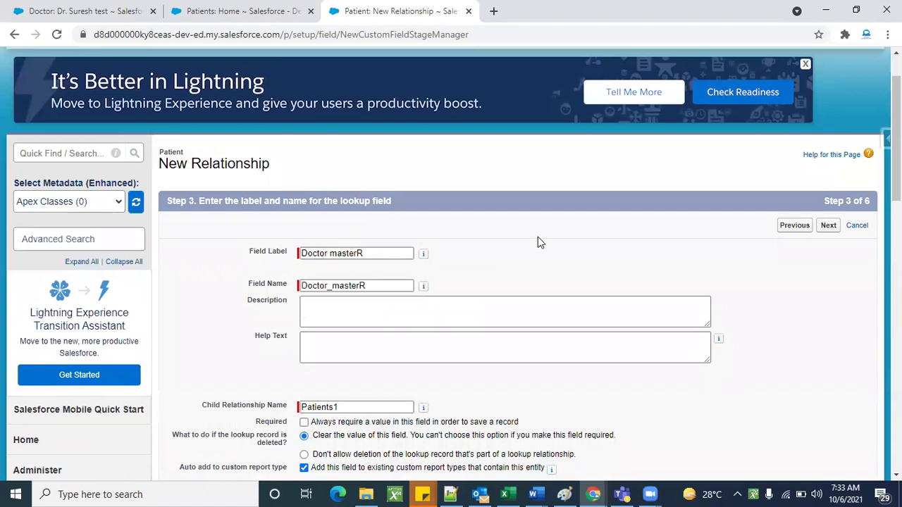
scroll(538, 237, down, 2)
click(827, 138)
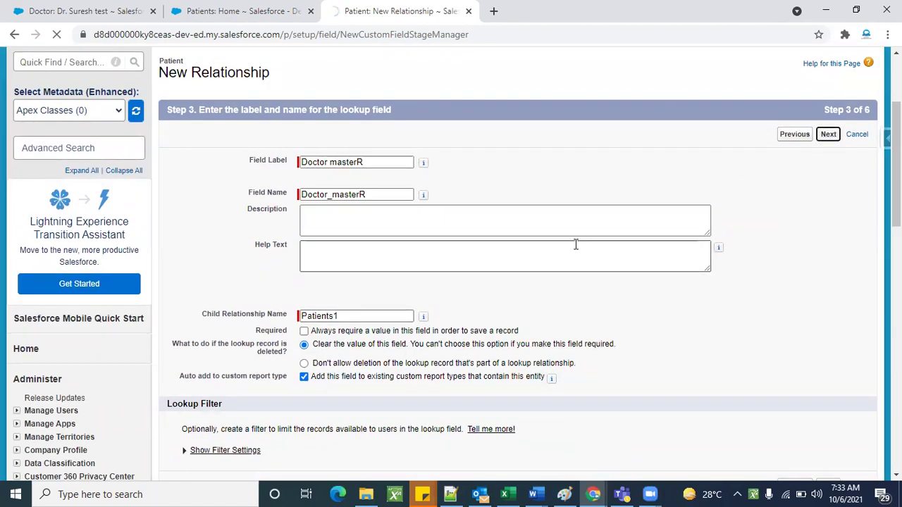
- Mark the Doctor masterR field as visible for all profiles in its field-level security
scroll(444, 322, down, 1)
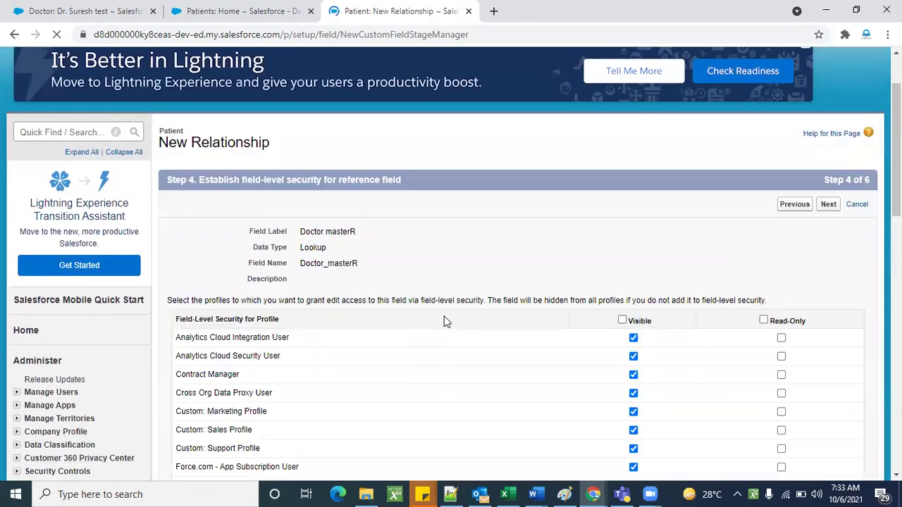
scroll(458, 310, down, 1)
click(622, 217)
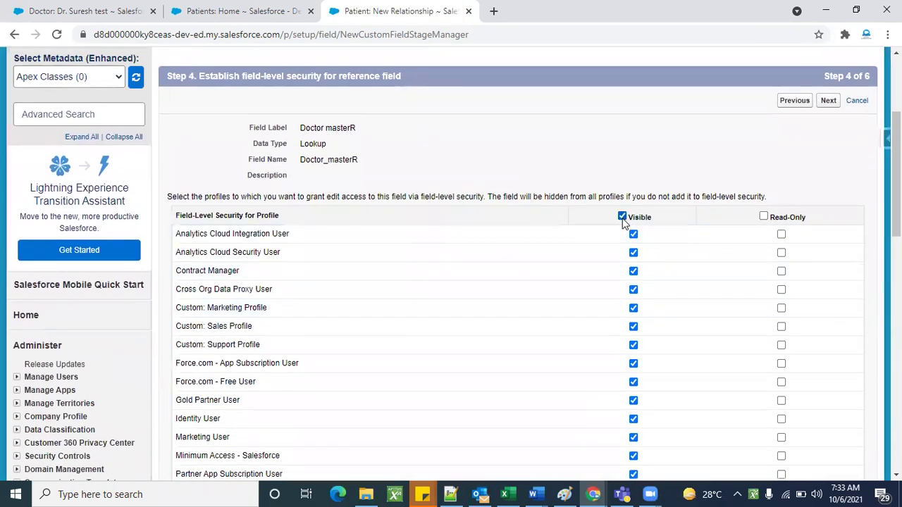
- Finish the Doctor masterR lookup's field-level security, include the field on the Patient Layout, and save it
click(764, 217)
click(828, 102)
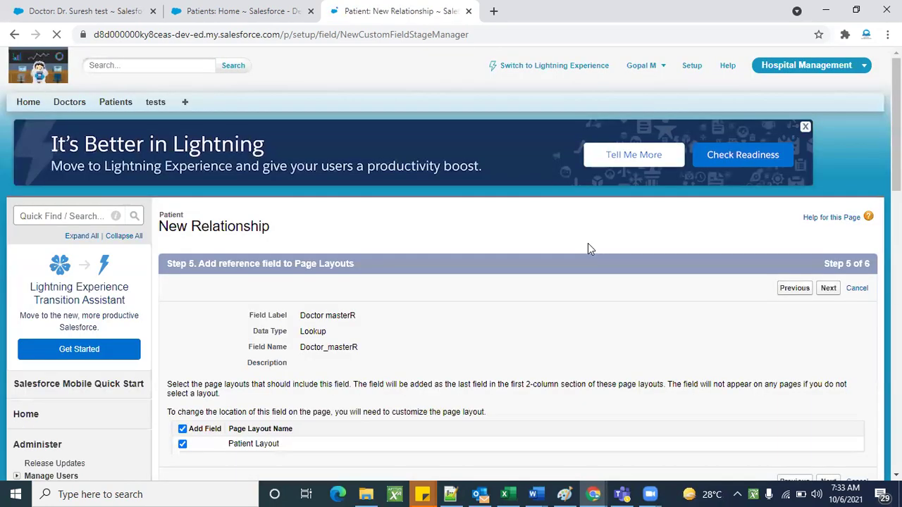
scroll(635, 240, down, 1)
click(828, 233)
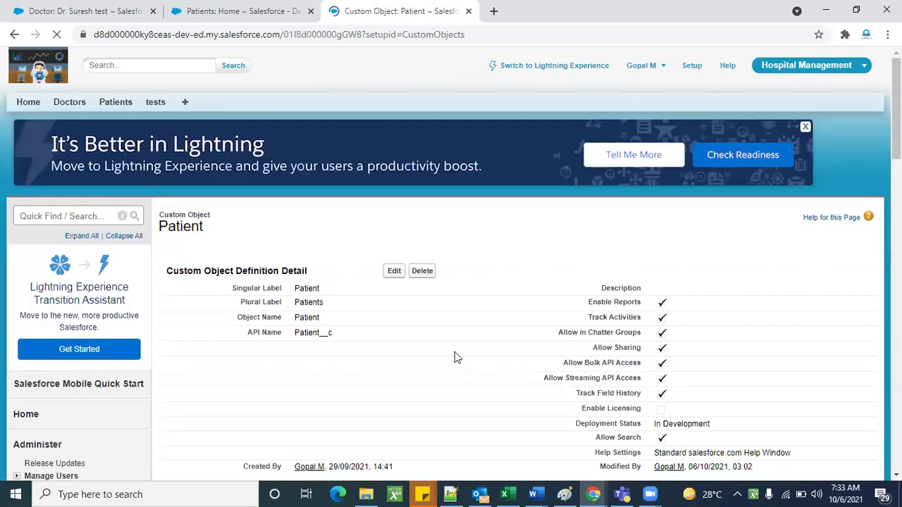
- Compare the API names of the Doctor masterR and Doctor Relation lookups among the Patient object's custom fields
scroll(455, 352, down, 6)
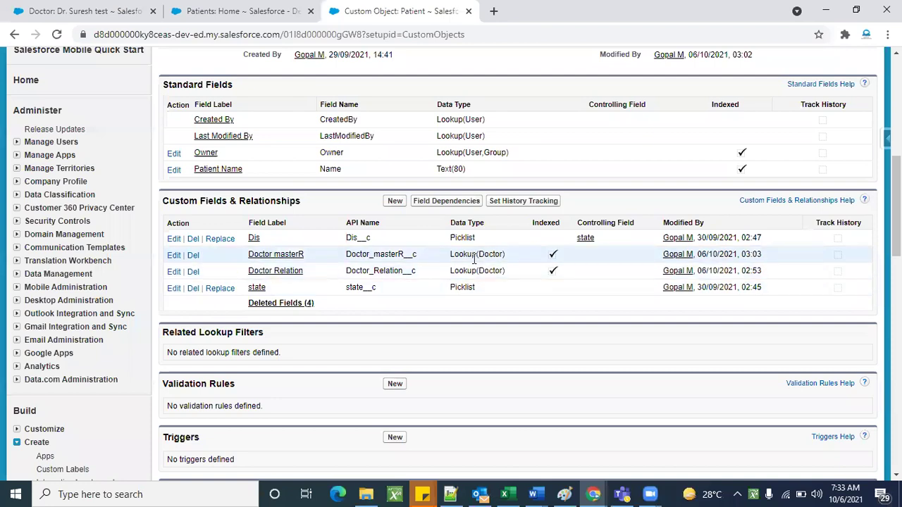
double_click(385, 270)
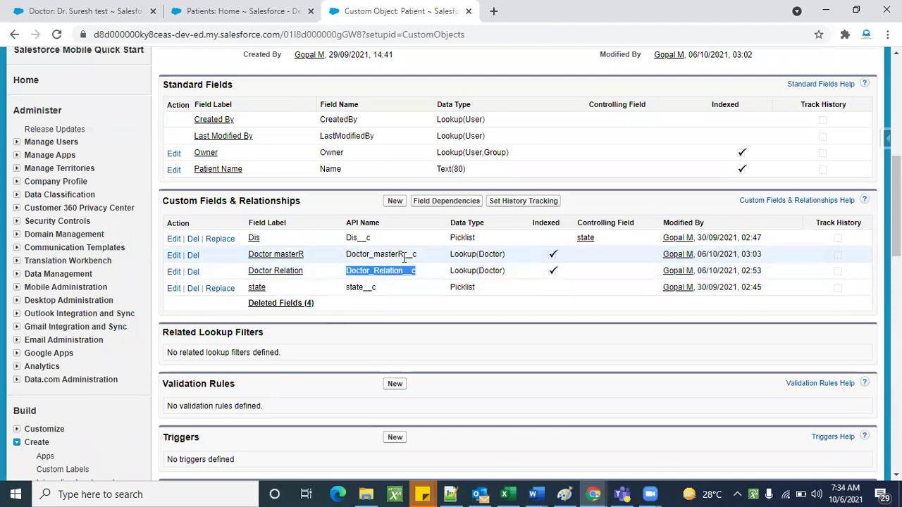
double_click(403, 255)
click(443, 308)
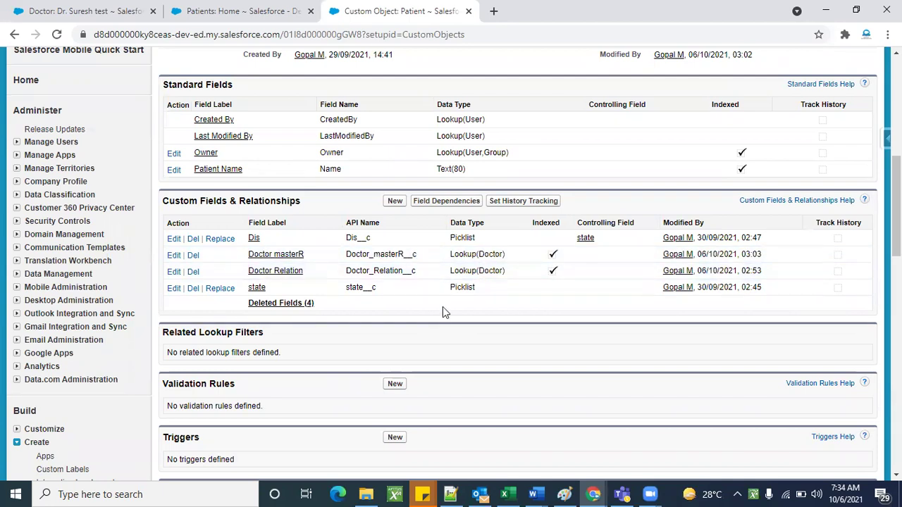
- Open the first patient in the All patients view and check its Doctor masterR field
click(246, 9)
click(227, 170)
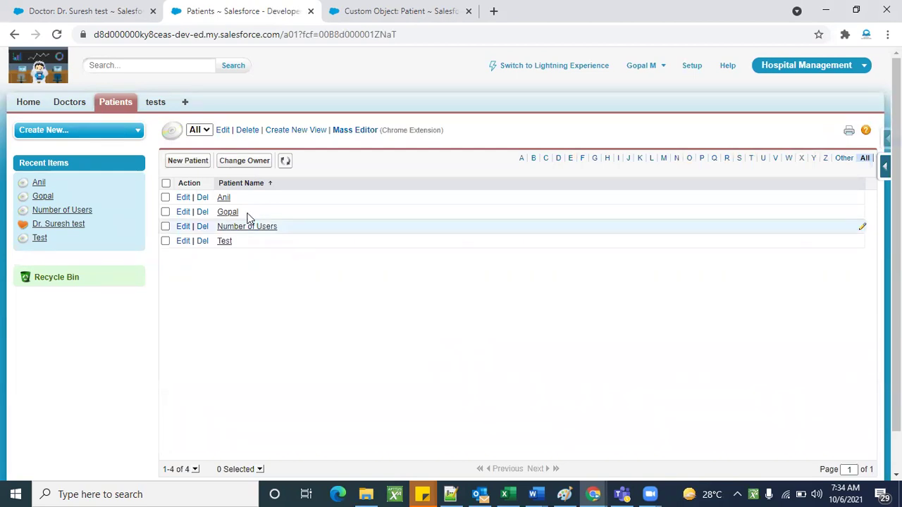
click(224, 199)
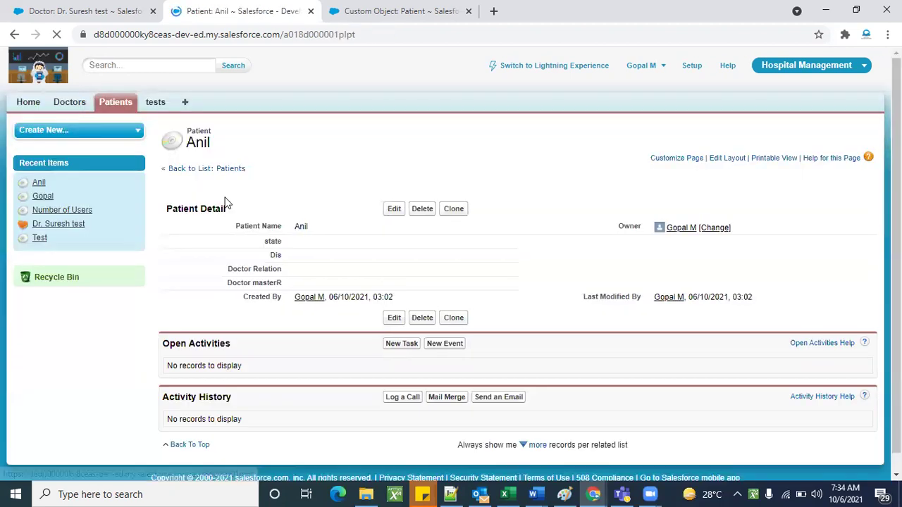
scroll(354, 256, down, 1)
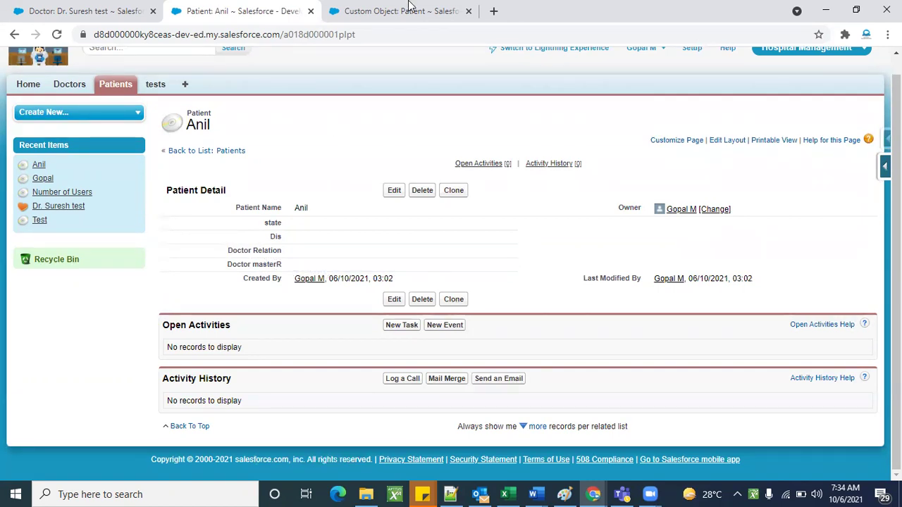
- Open the Patient object's Doctor masterR field for editing and start changing its field type
click(405, 11)
scroll(481, 305, down, 1)
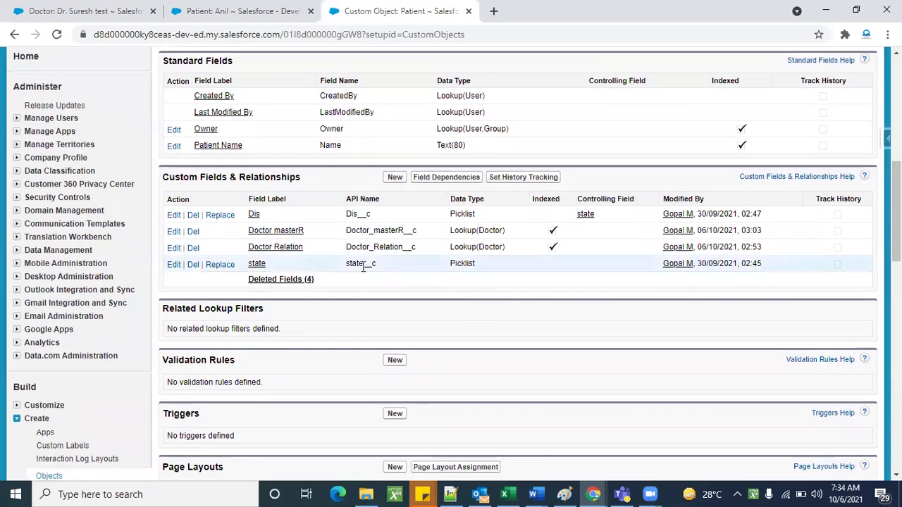
click(258, 235)
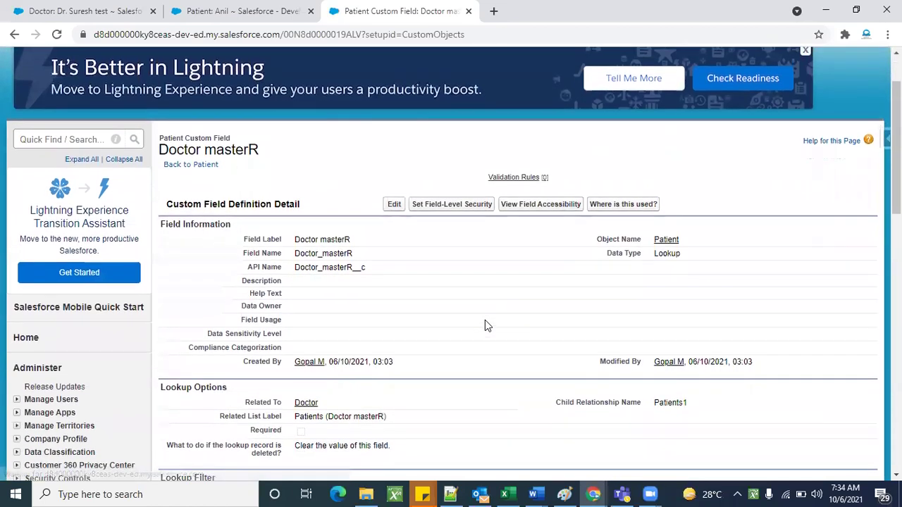
scroll(485, 325, down, 2)
click(391, 93)
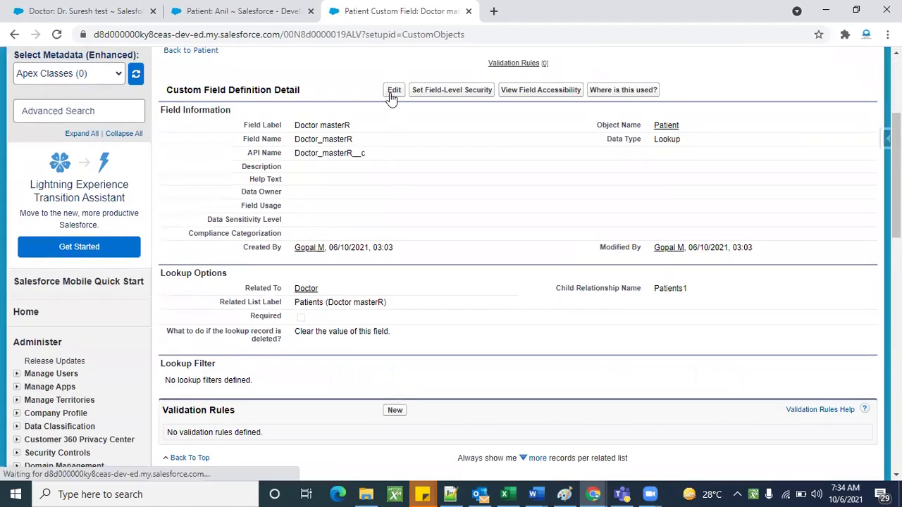
scroll(424, 322, down, 1)
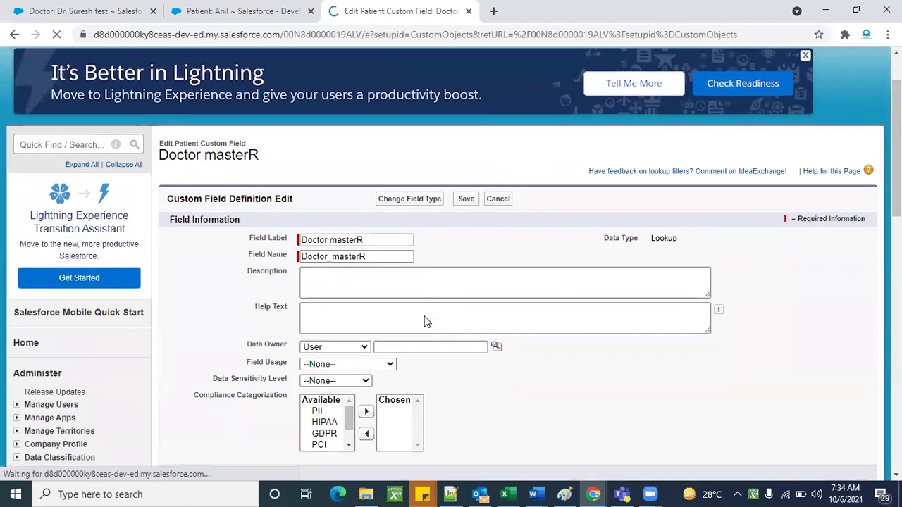
click(408, 200)
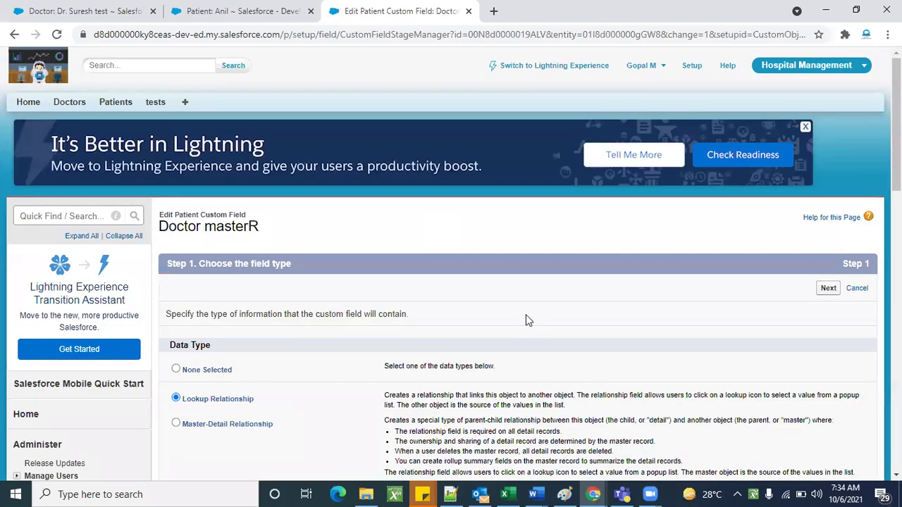
- Try to convert Doctor masterR to a Master-Detail Relationship, keeping its label and name, and read the resulting explanation
scroll(526, 315, down, 3)
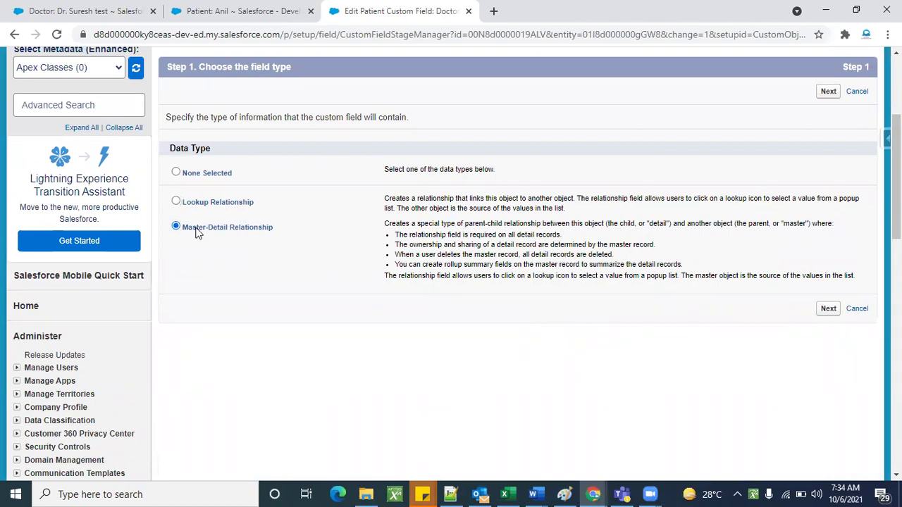
click(828, 92)
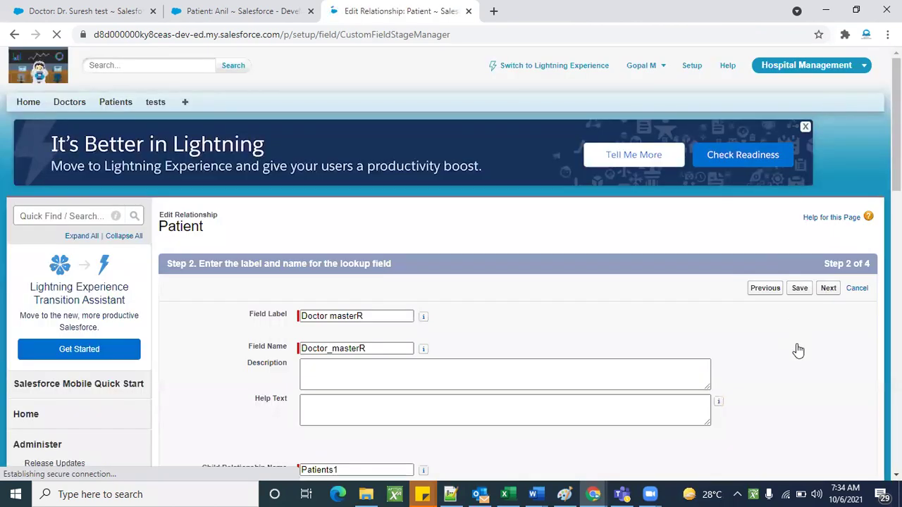
scroll(797, 352, down, 1)
click(799, 233)
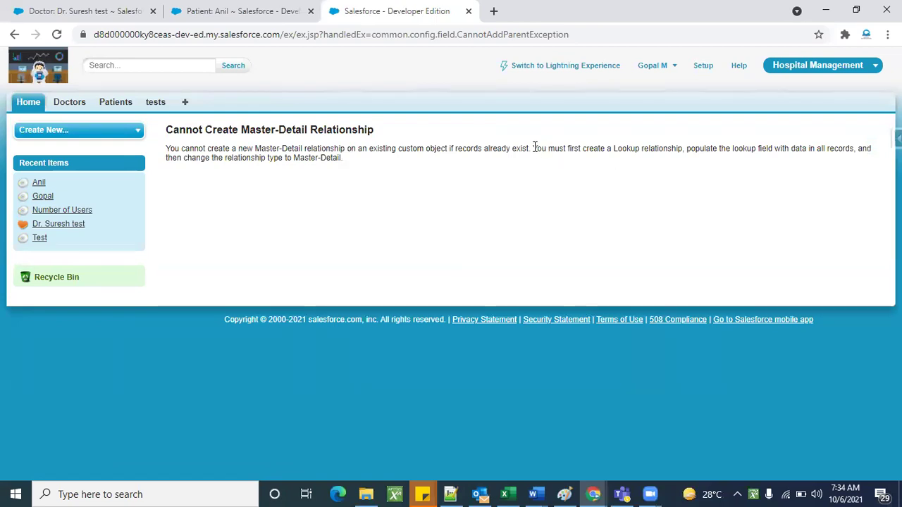
drag(532, 148, 840, 150)
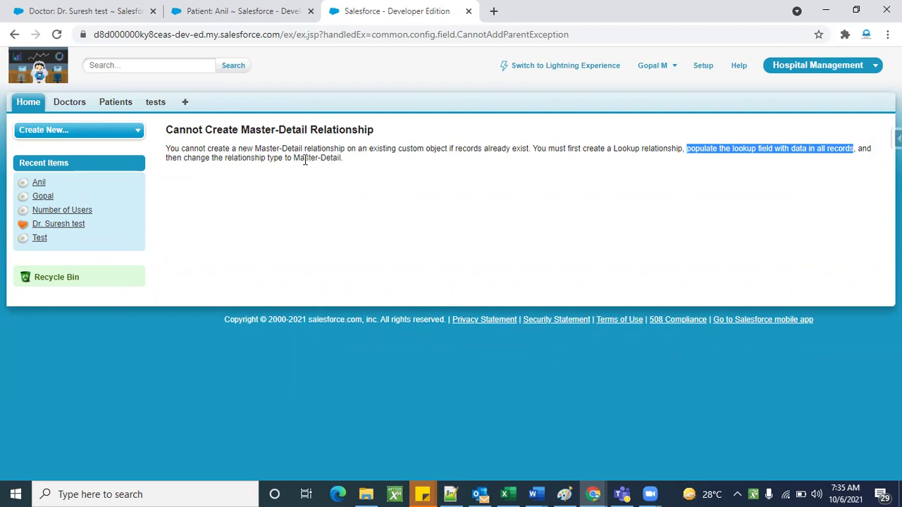
- Open the first recent patient, set Doctor masterR to the second doctor in the lookup list, and save
click(254, 9)
click(117, 85)
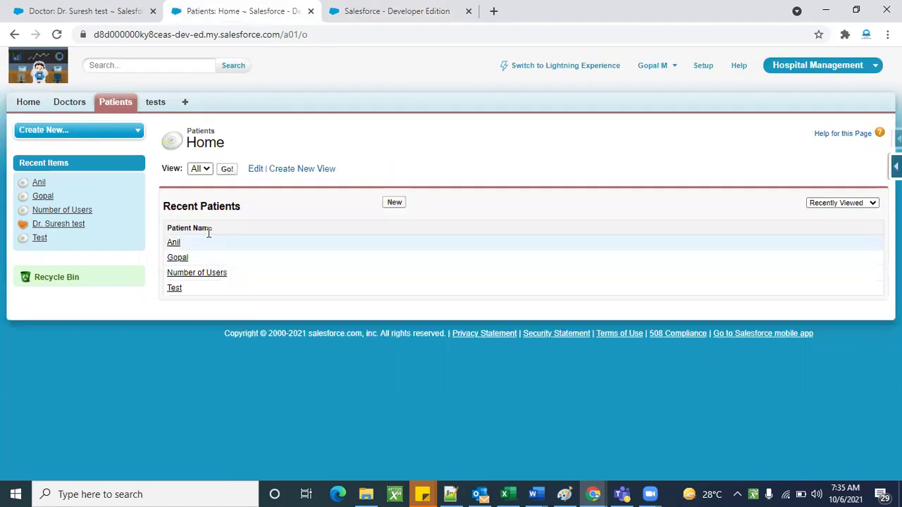
click(174, 244)
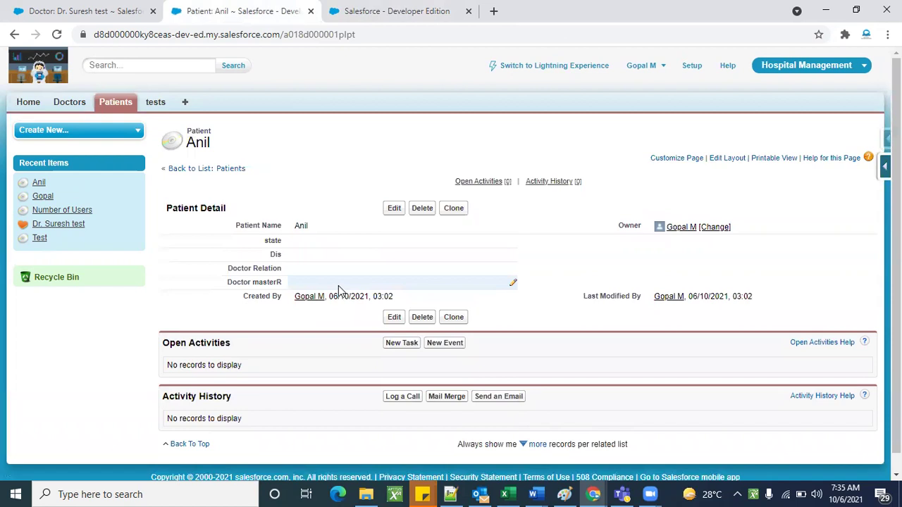
double_click(339, 286)
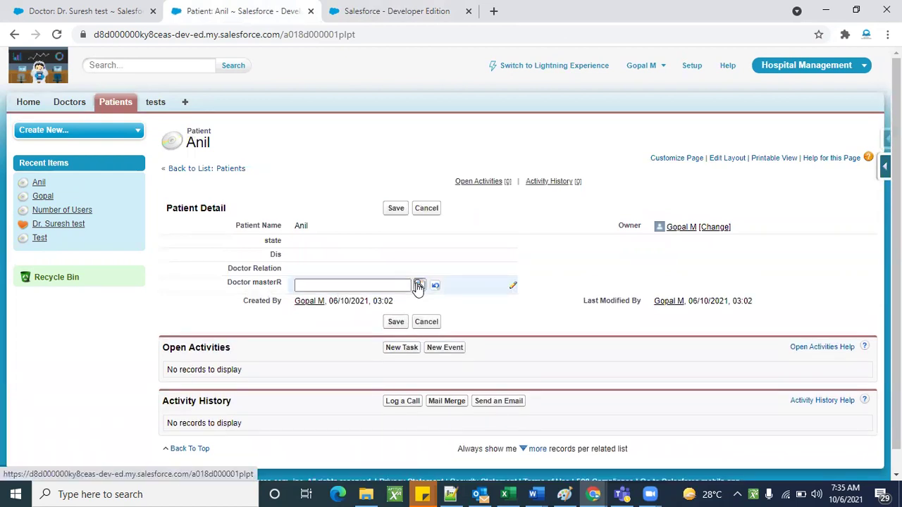
click(417, 285)
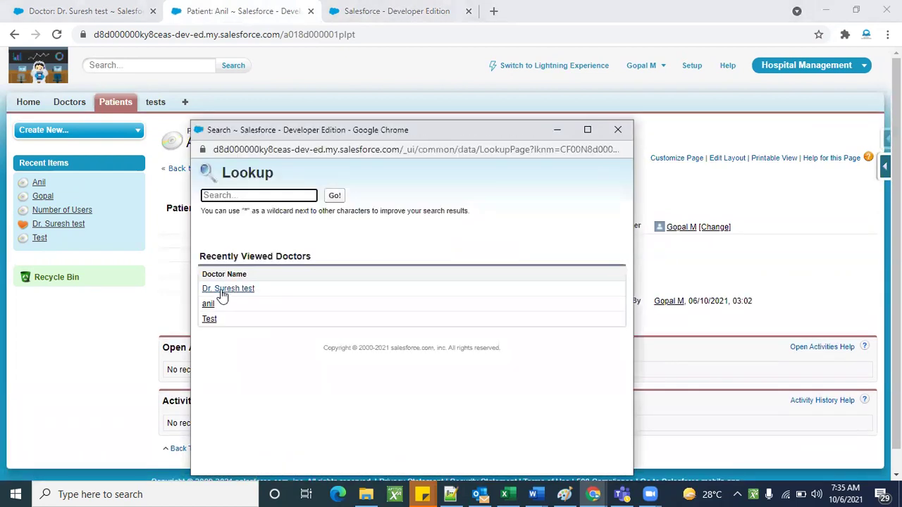
click(209, 304)
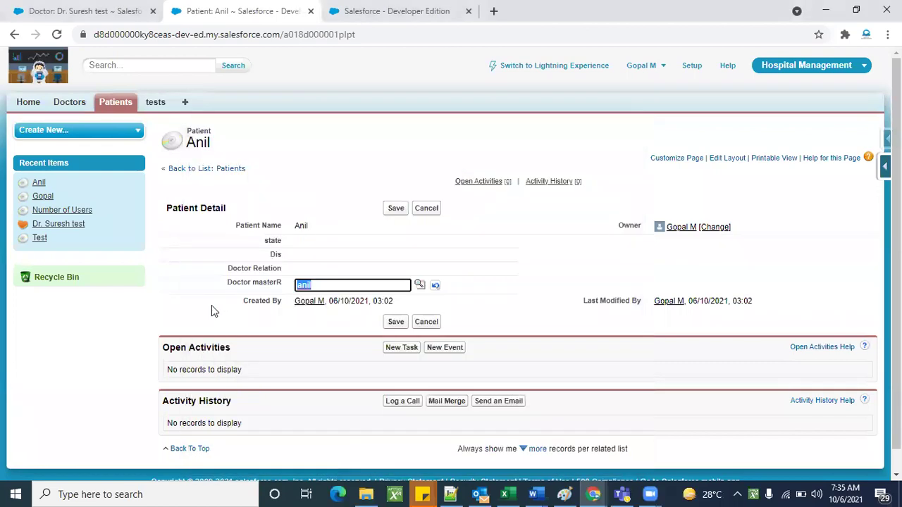
click(394, 210)
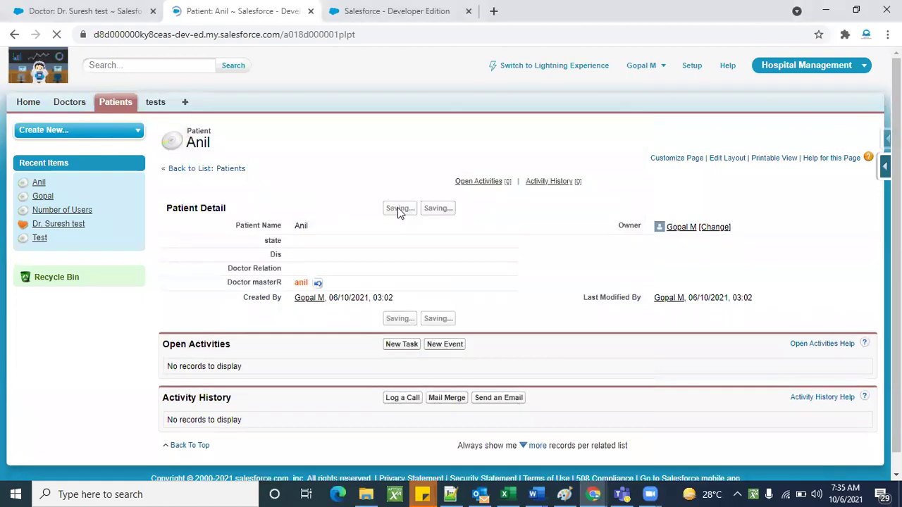
- Open the next patient without a doctor, set Doctor masterR to the first doctor in the lookup list, and save
click(102, 105)
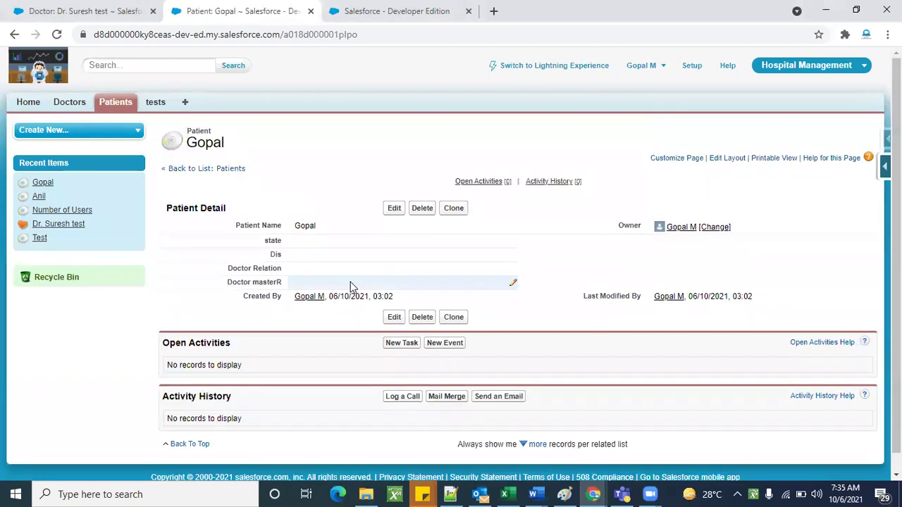
double_click(352, 287)
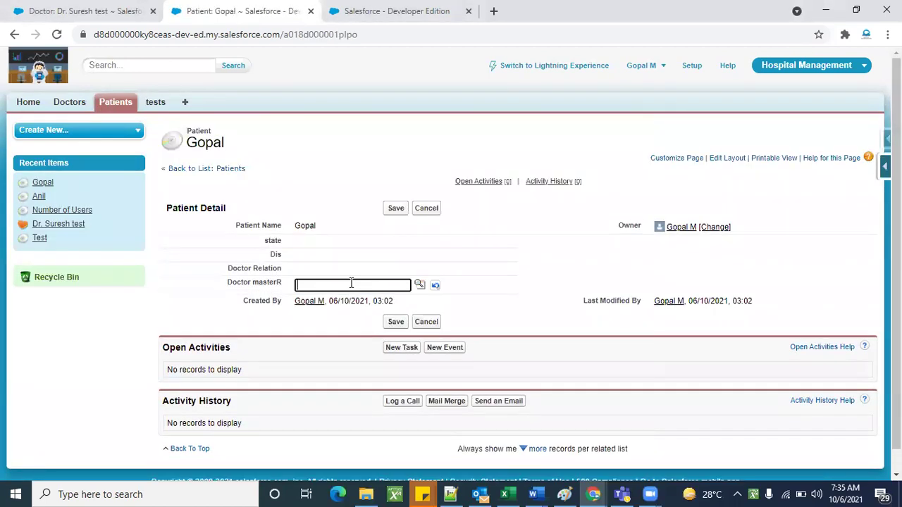
click(419, 286)
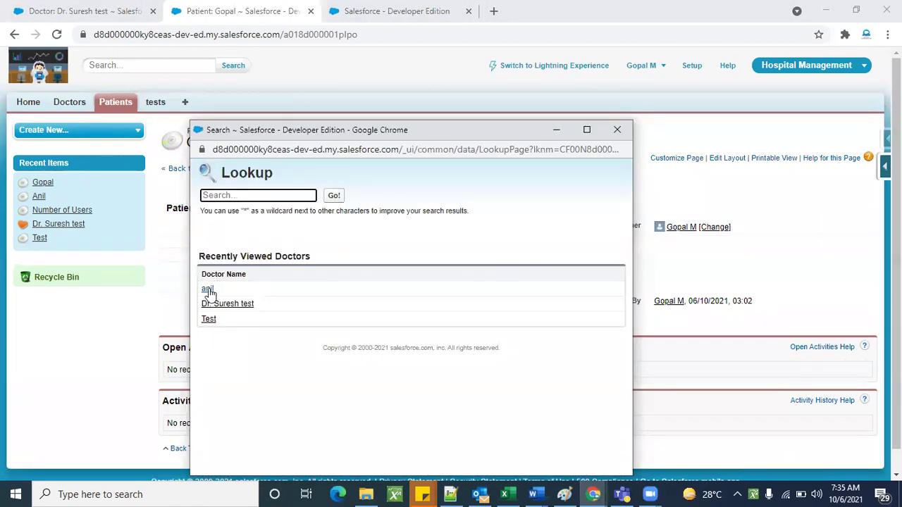
click(208, 290)
click(399, 210)
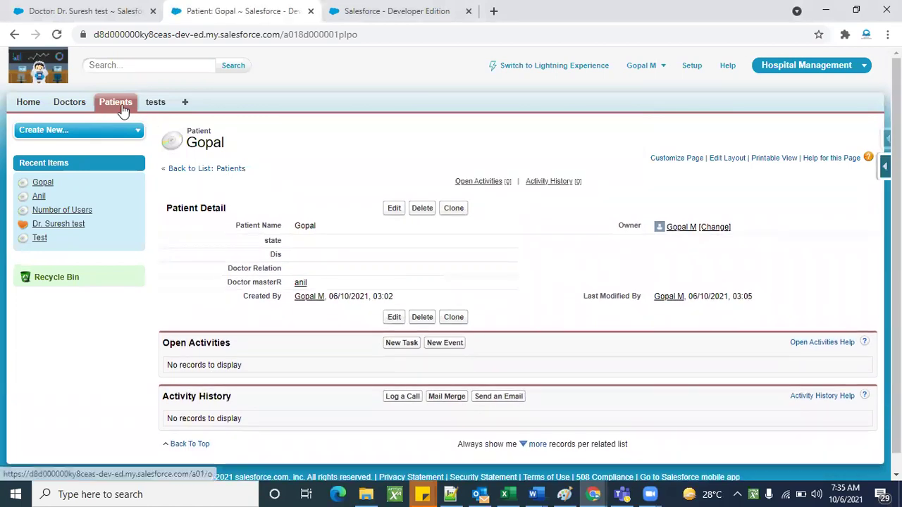
- Open the Number of Users patient, set its Doctor masterR to Test, and save the record
click(118, 105)
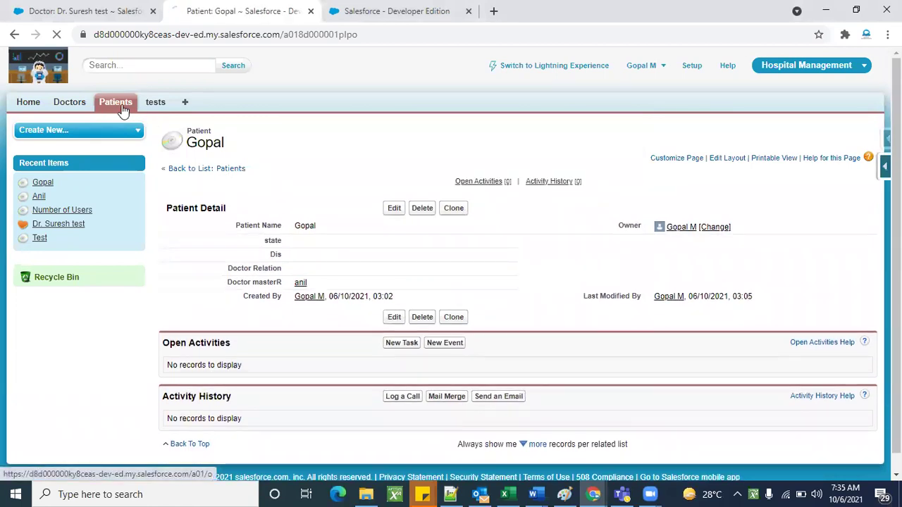
click(217, 274)
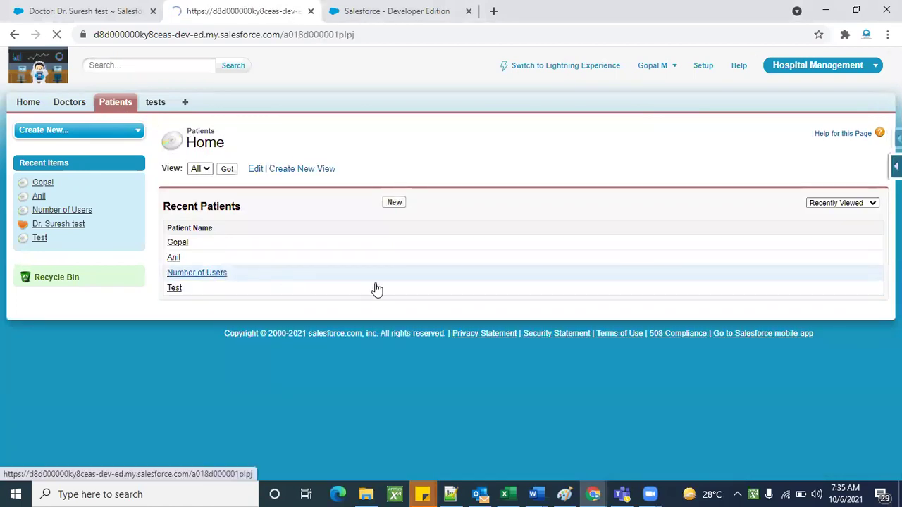
double_click(373, 284)
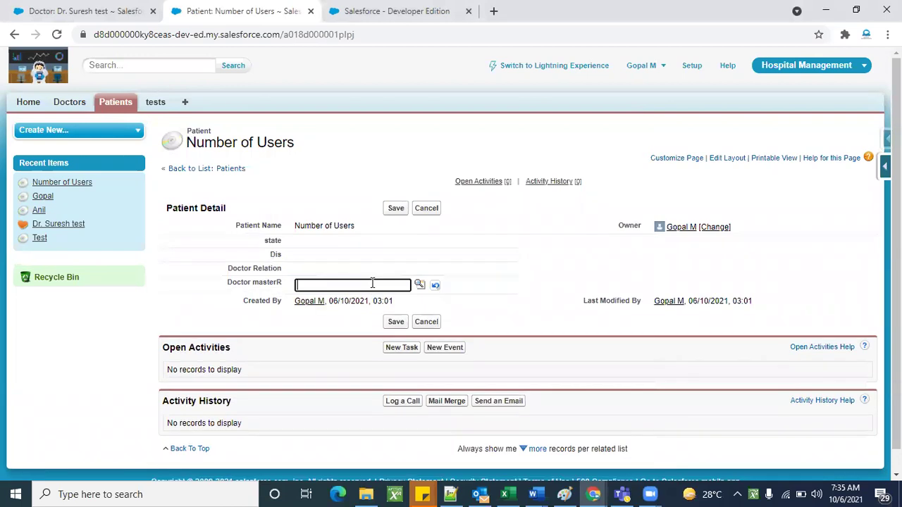
click(419, 286)
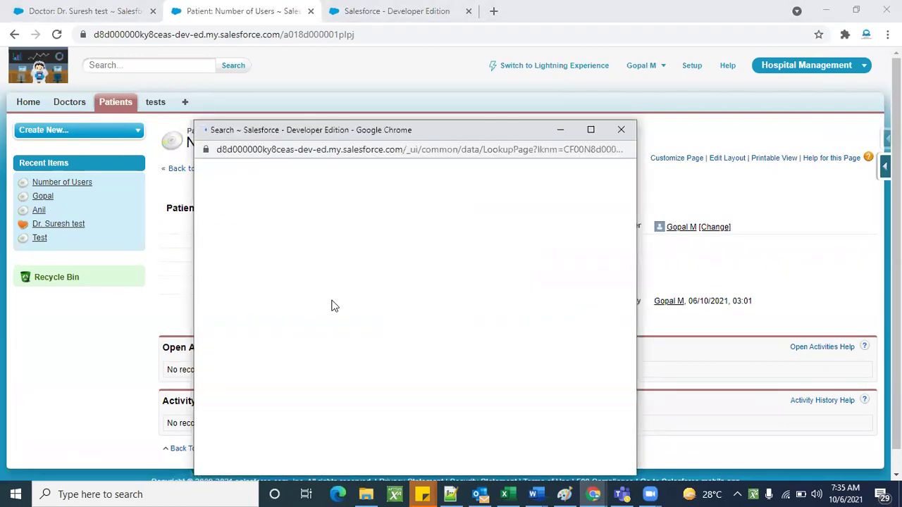
click(216, 319)
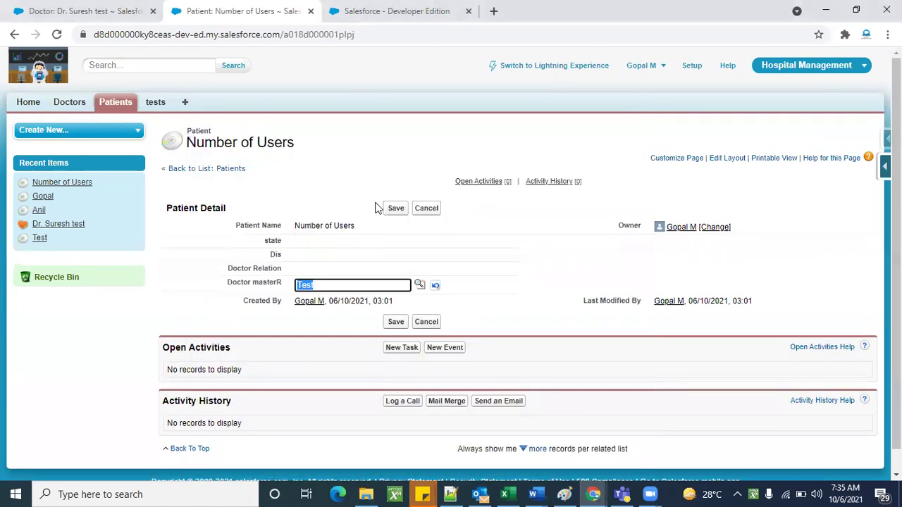
click(397, 209)
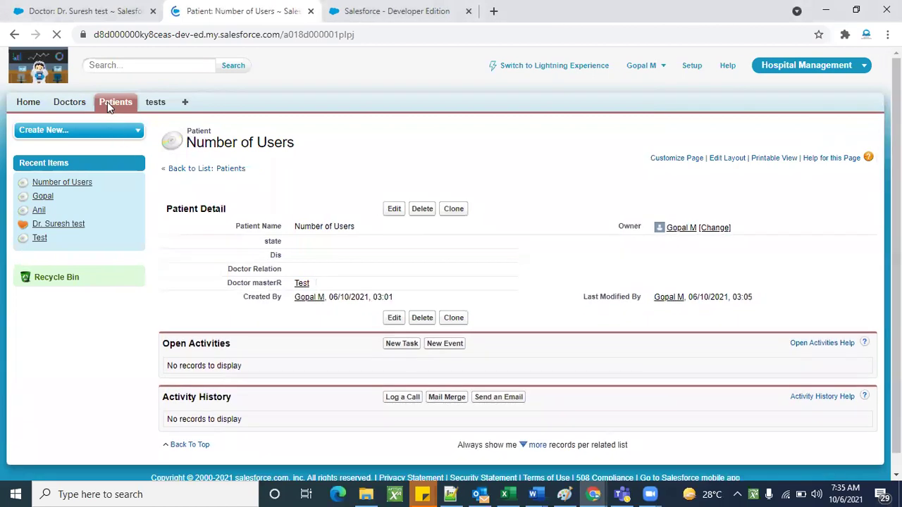
- Open the Test patient, set its Doctor masterR to the second doctor in the lookup list, and save the record
click(109, 103)
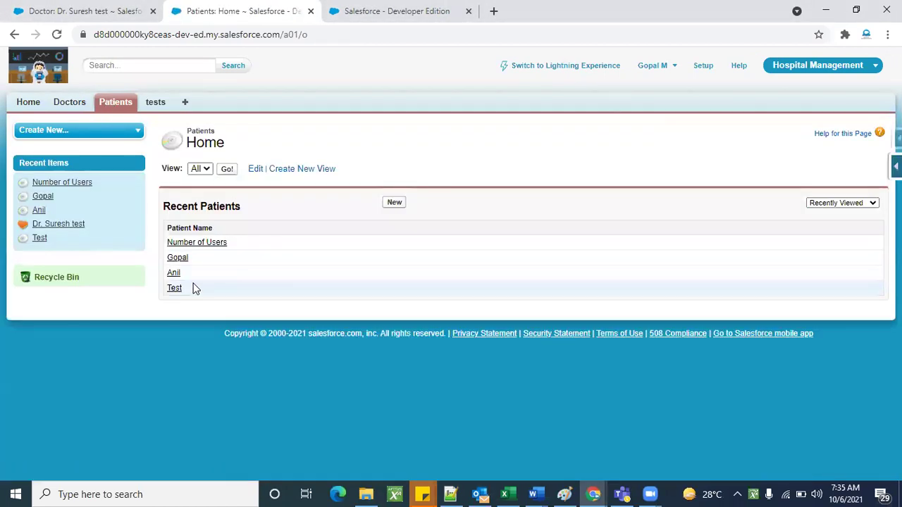
click(178, 291)
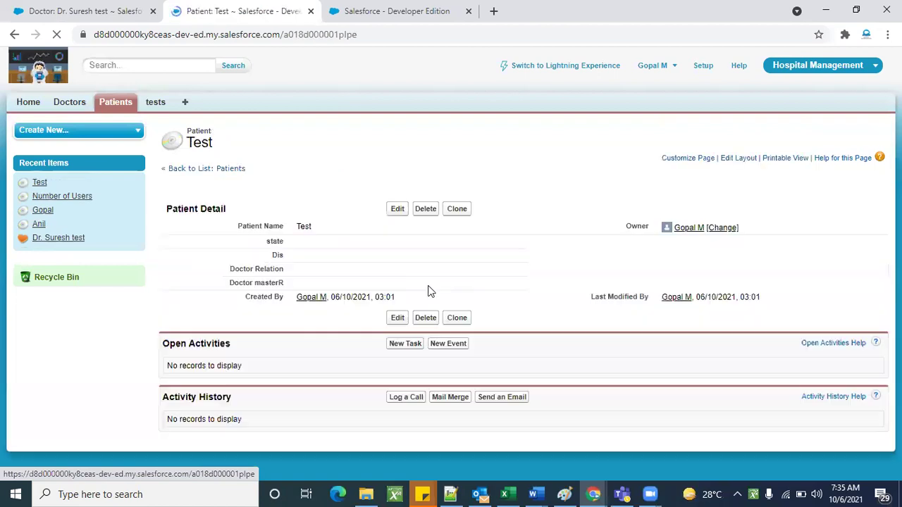
double_click(419, 285)
click(418, 285)
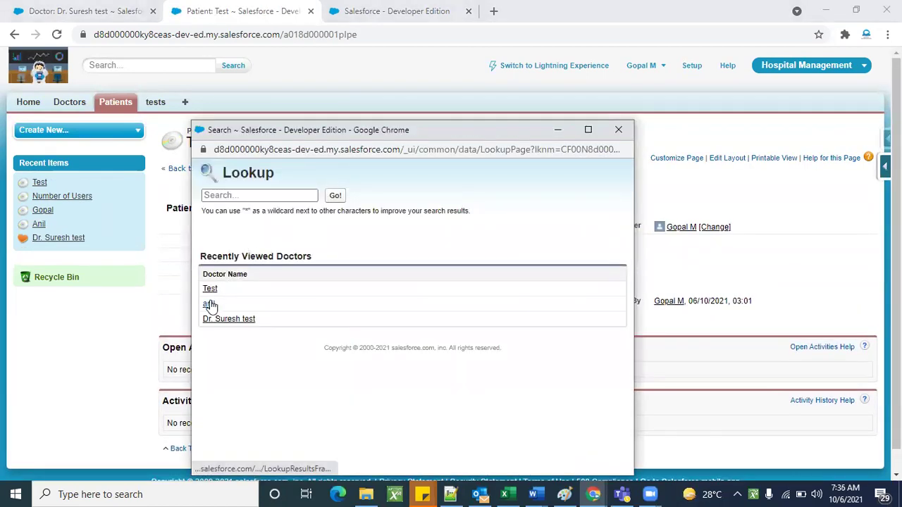
click(210, 303)
click(394, 210)
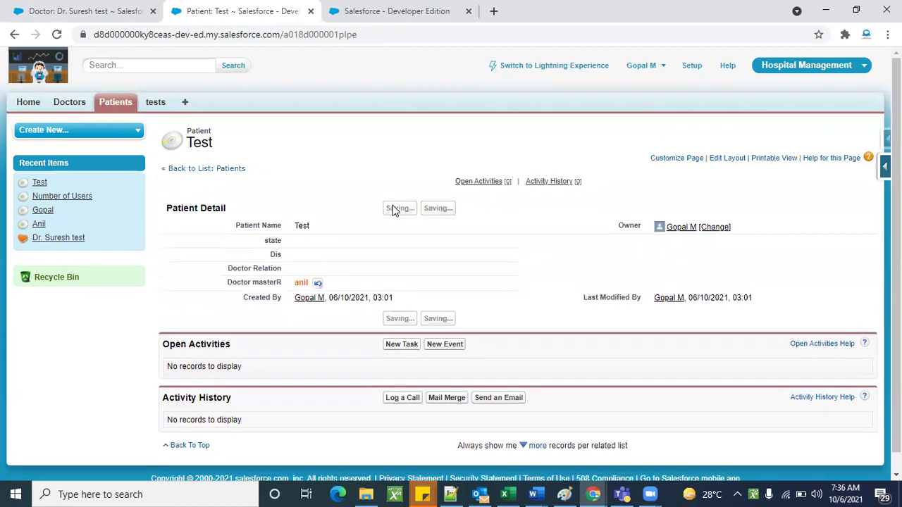
- List all patients and check the Doctor masterR value on the Number of Users record
click(116, 103)
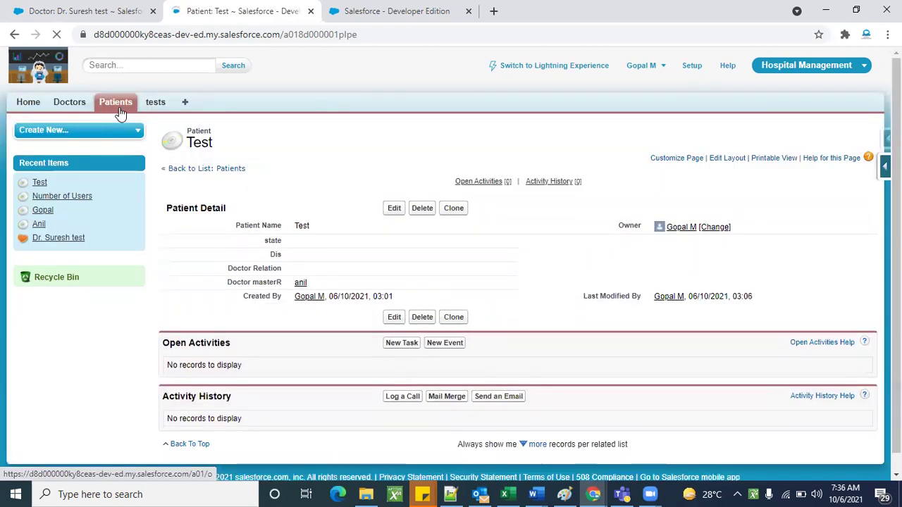
click(231, 172)
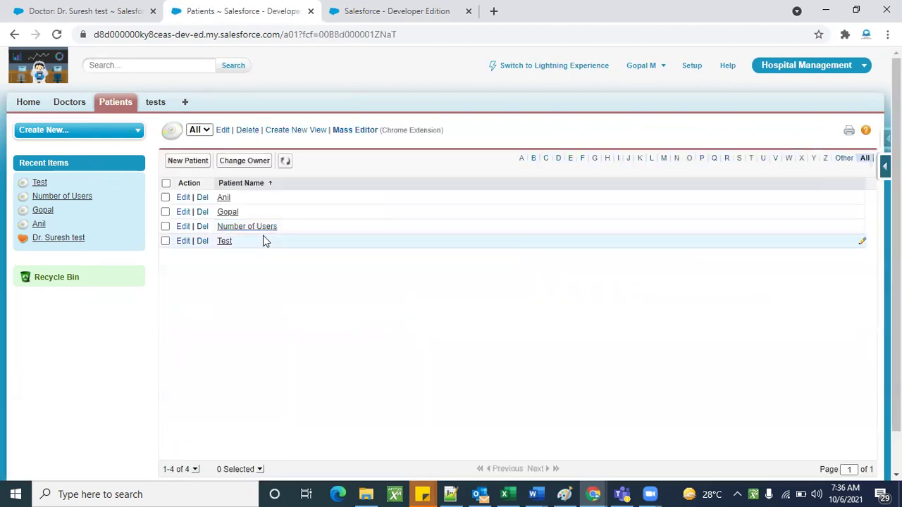
click(239, 229)
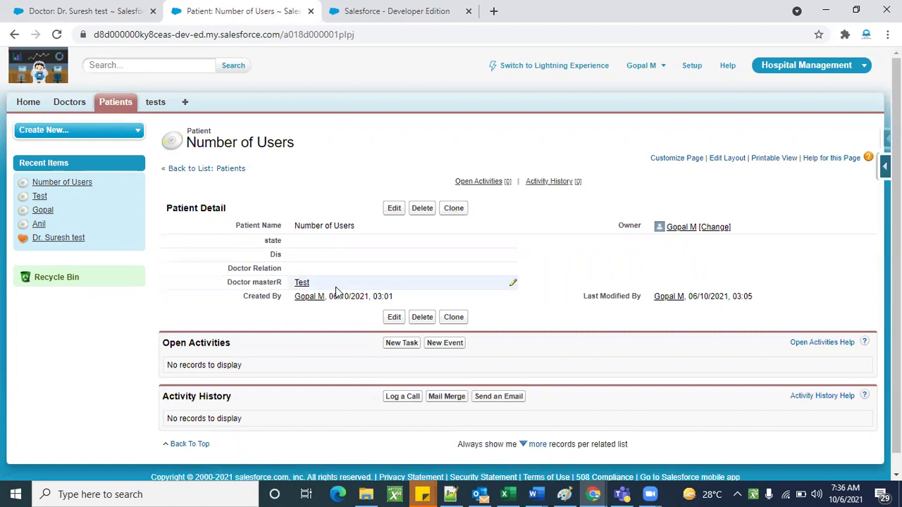
- Go from the Patients home page to the Patient object's fields and open the Doctor masterR field definition
click(395, 13)
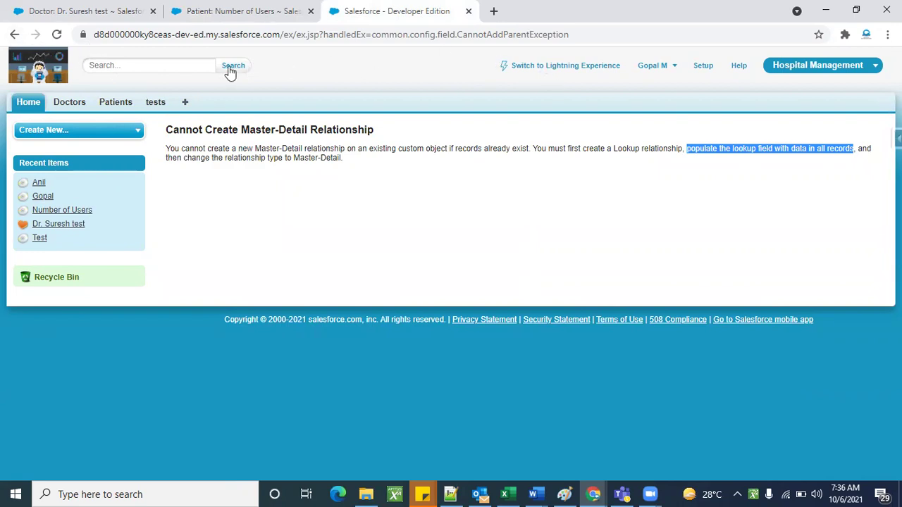
click(117, 104)
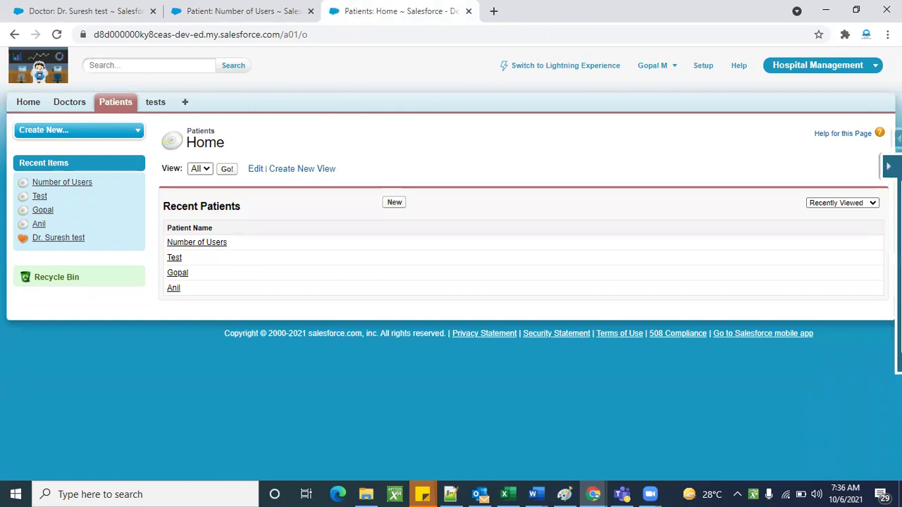
click(895, 166)
click(781, 187)
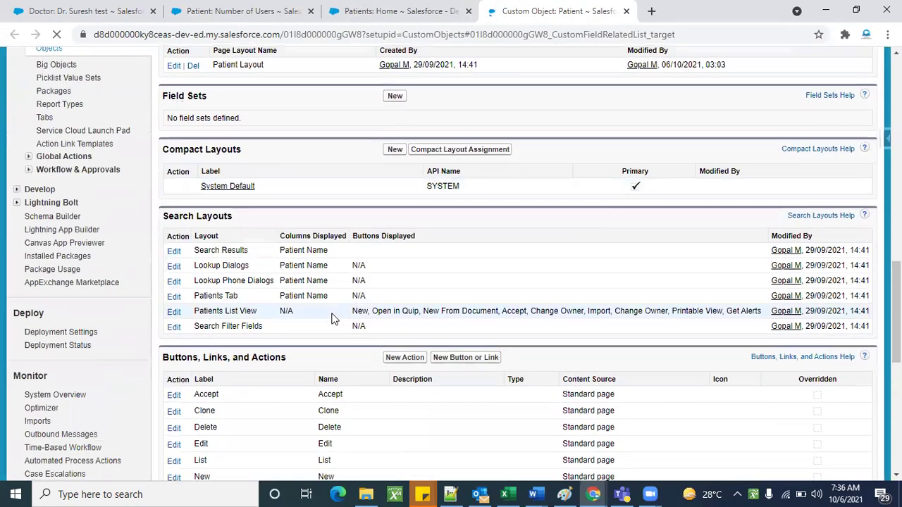
scroll(332, 317, up, 7)
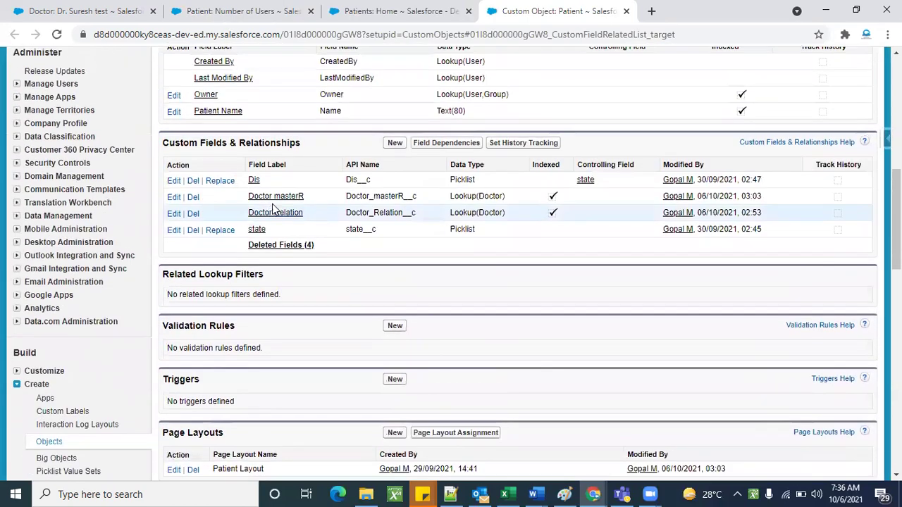
click(280, 197)
scroll(352, 337, down, 2)
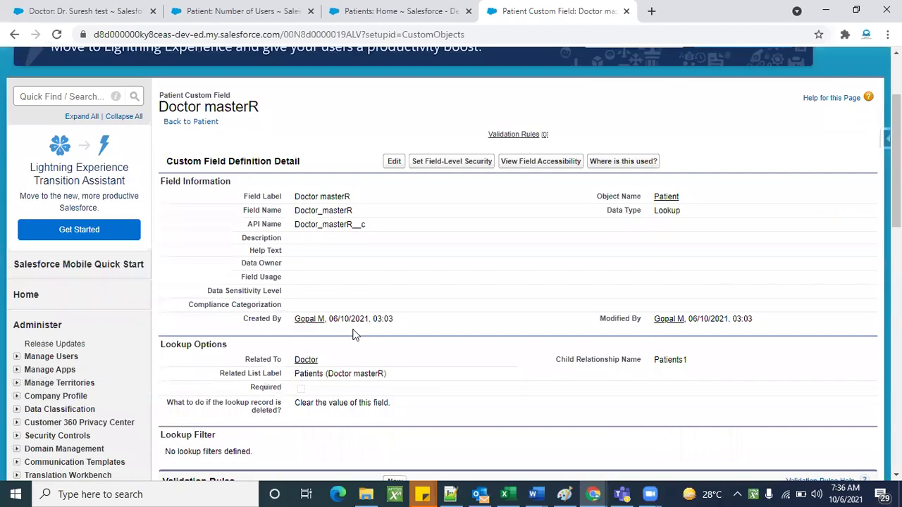
- Start a new patient record and check whether Doctor masterR is marked as required while it is a lookup
click(363, 10)
click(261, 10)
click(352, 9)
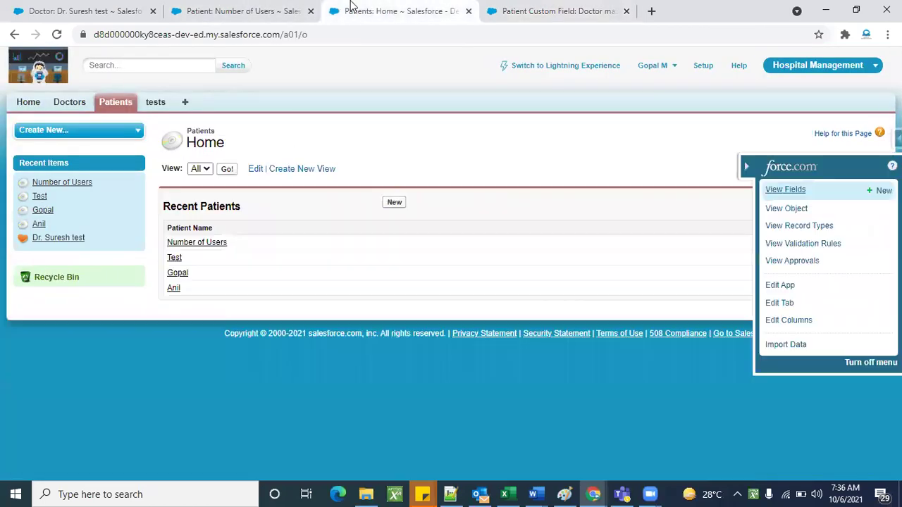
click(394, 203)
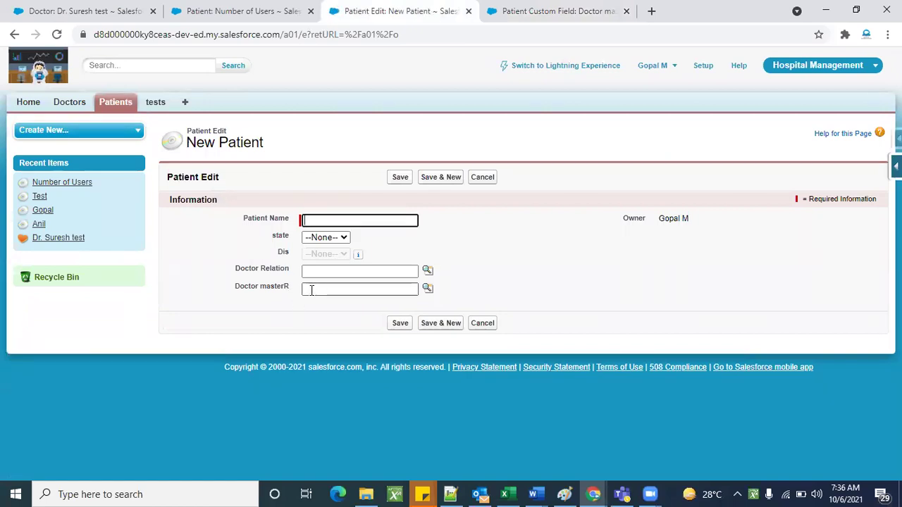
click(313, 290)
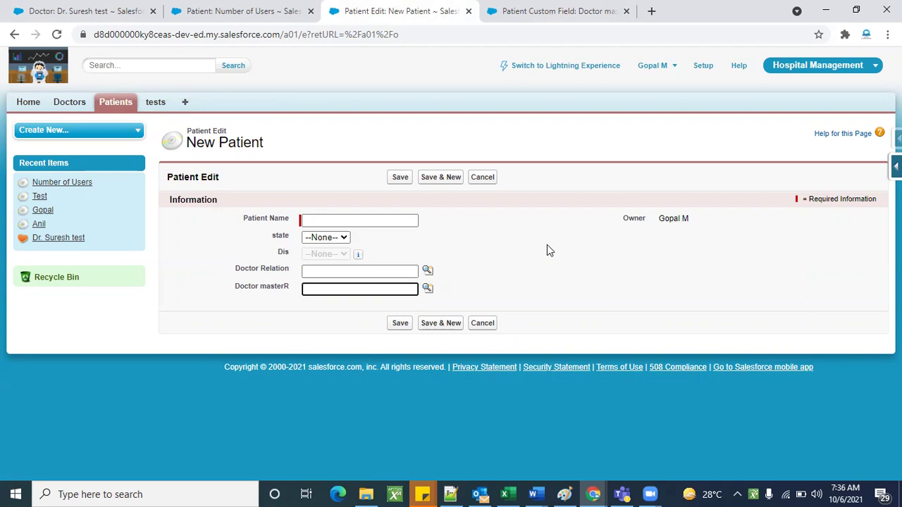
- Change the Doctor masterR field type to Master-Detail Relationship, keep its label and name, and save
click(529, 9)
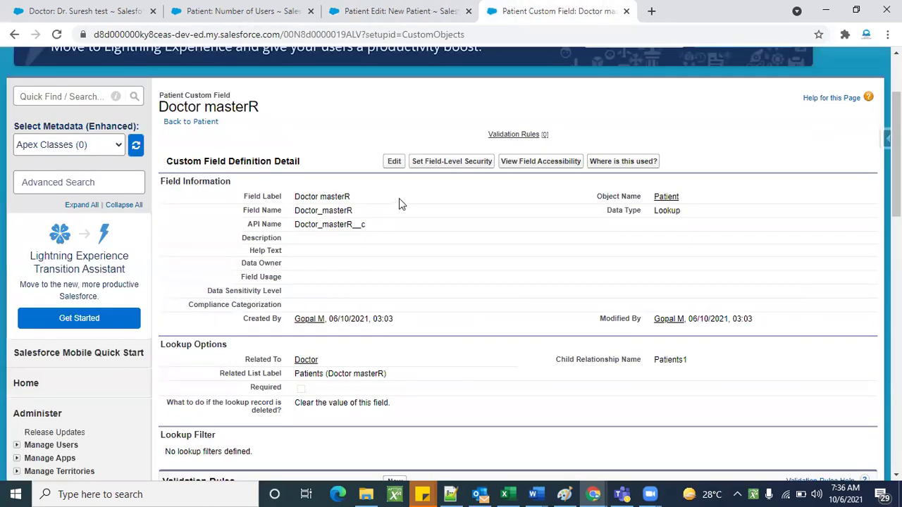
click(394, 163)
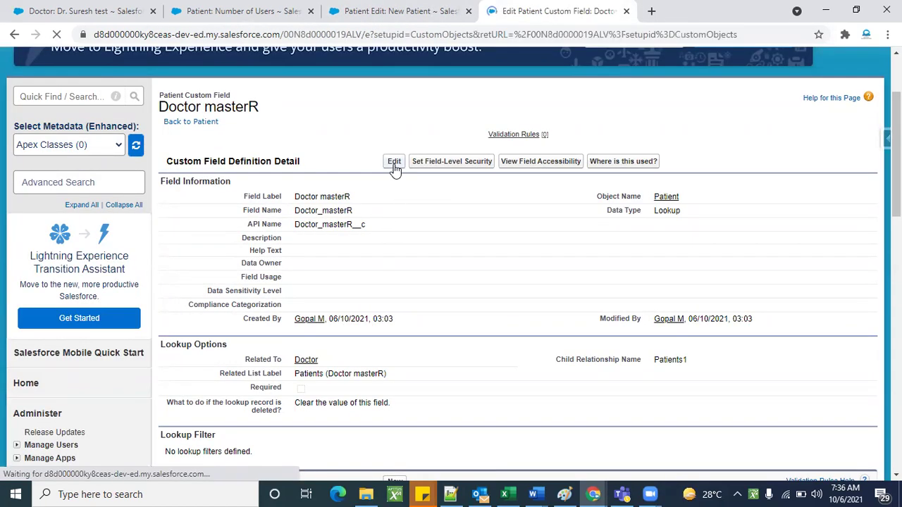
scroll(347, 323, down, 2)
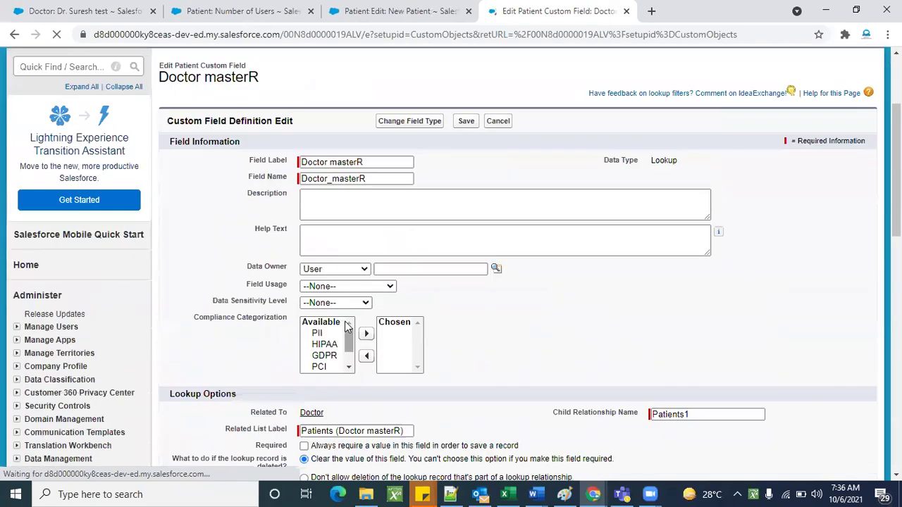
click(413, 103)
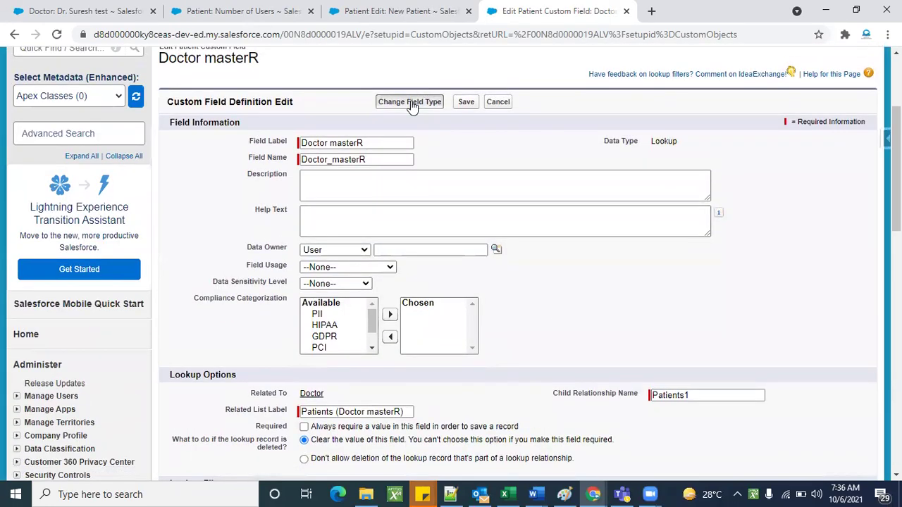
scroll(308, 322, down, 2)
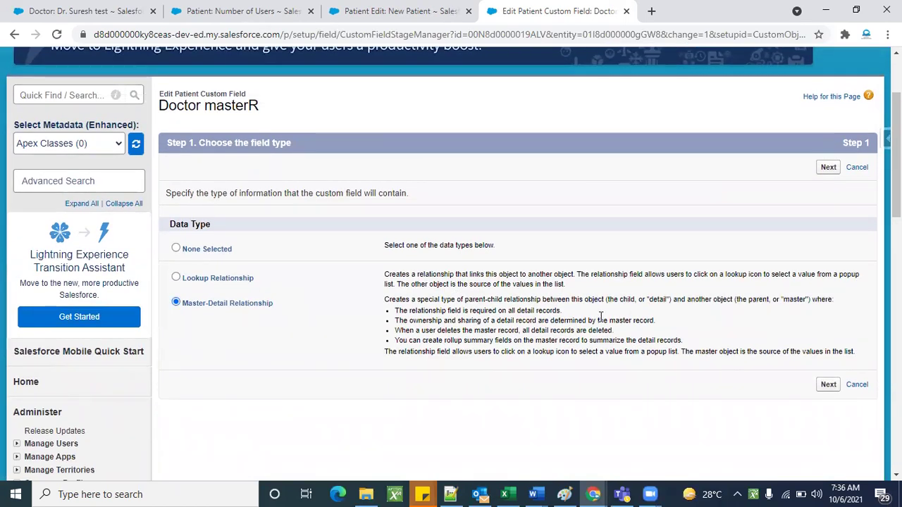
click(829, 168)
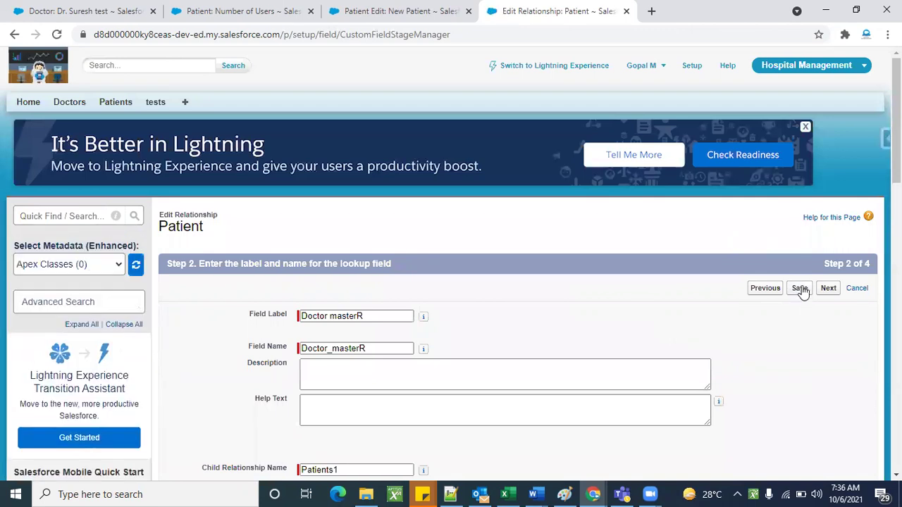
click(800, 289)
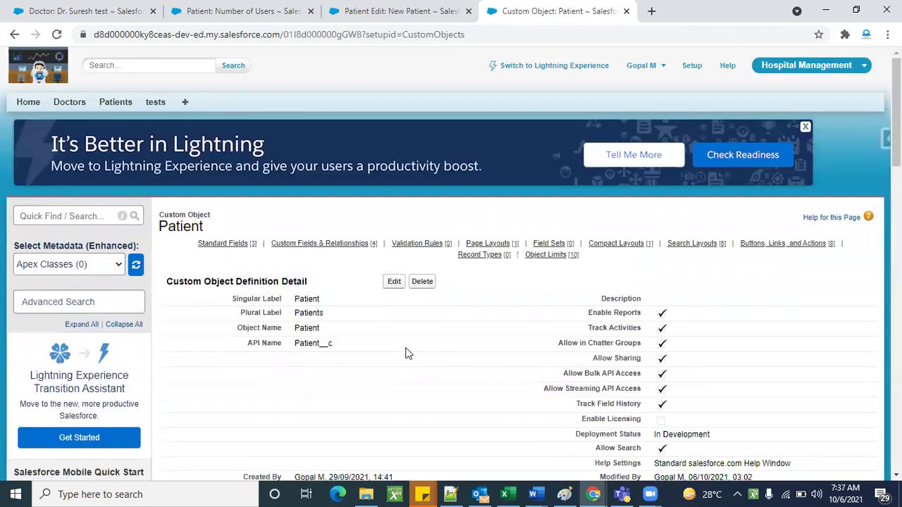
- Review the data type of Doctor masterR among the Patient object's custom fields and relationships
scroll(407, 352, down, 5)
double_click(478, 277)
double_click(512, 277)
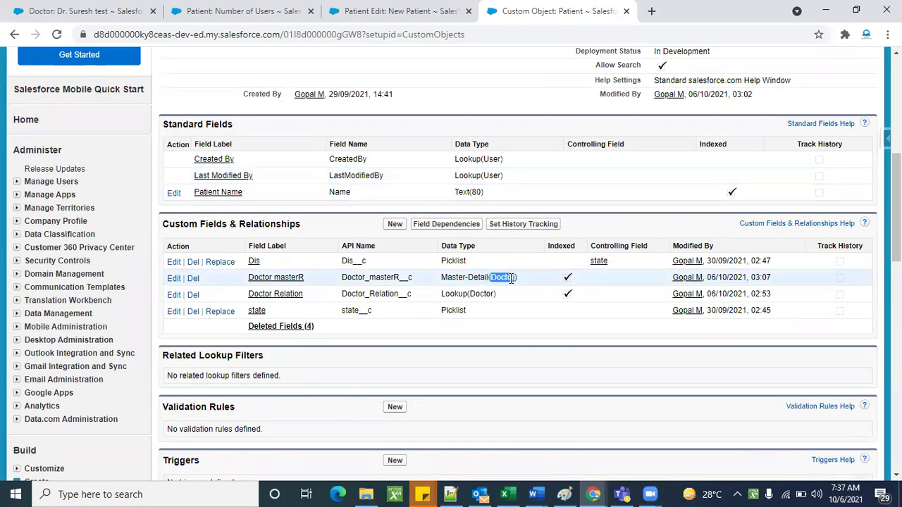
double_click(470, 277)
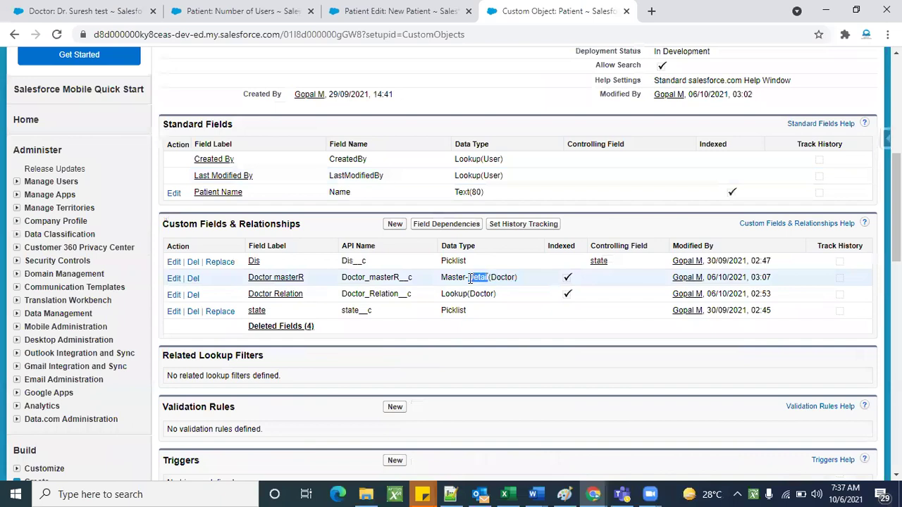
double_click(501, 277)
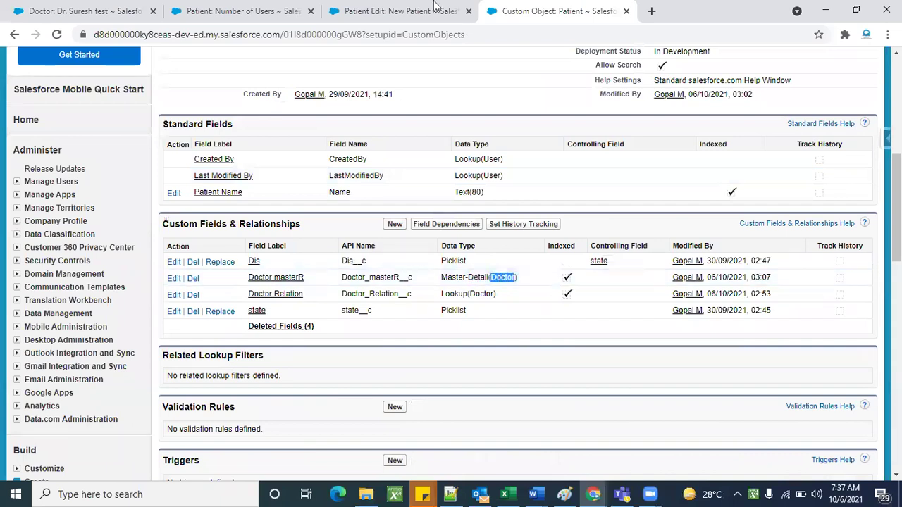
- Reload the new patient form, check whether Doctor masterR is marked as required, and cancel the form
click(412, 9)
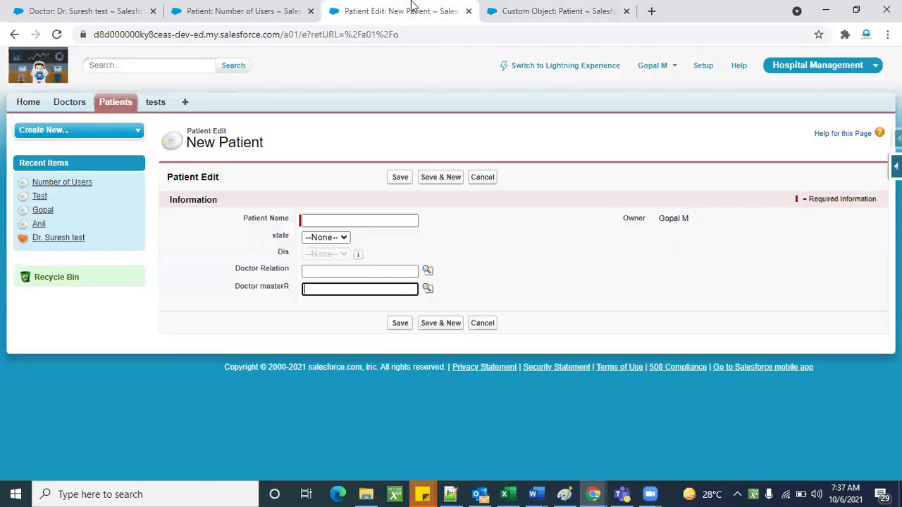
click(60, 41)
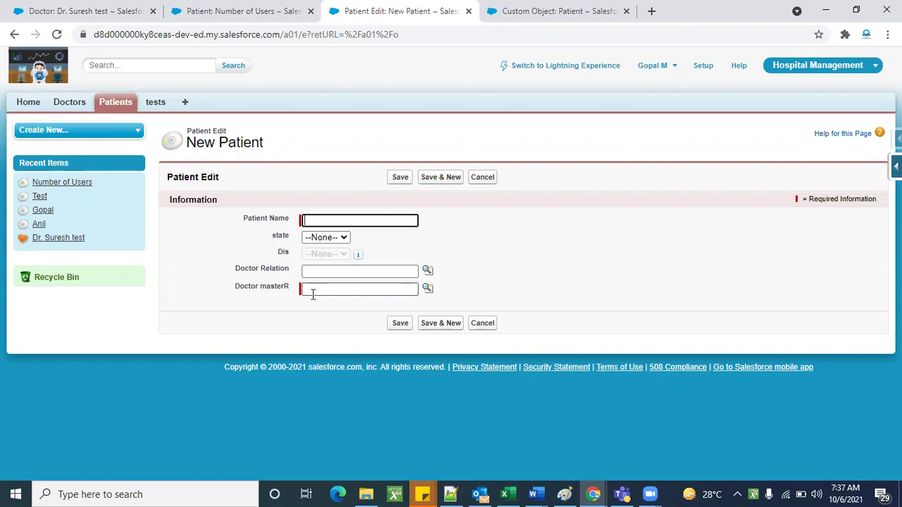
click(487, 178)
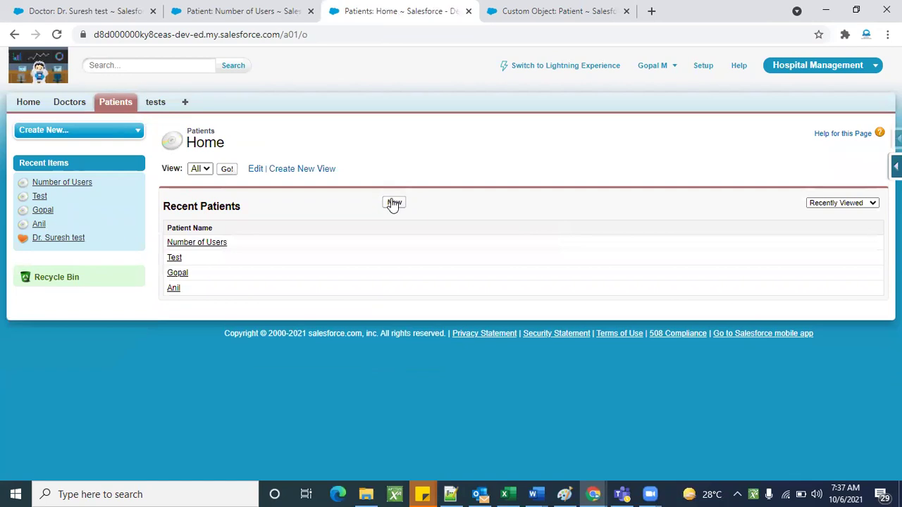
- Start a new patient, choose the first listed doctor for Doctor masterR, and cancel the record without saving
click(394, 203)
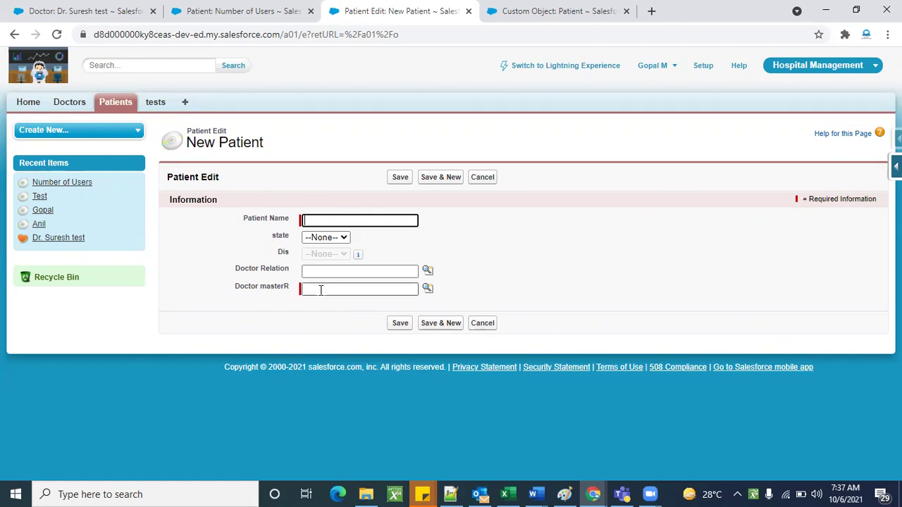
triple_click(259, 288)
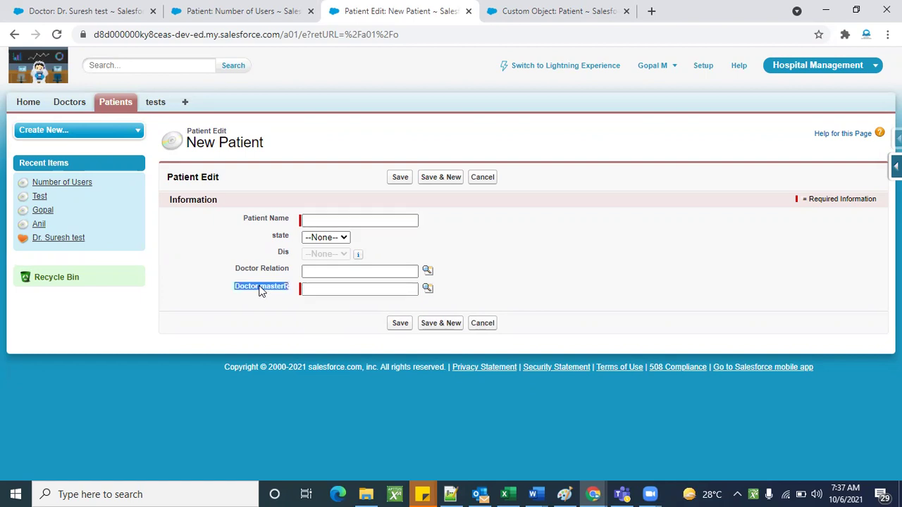
click(427, 288)
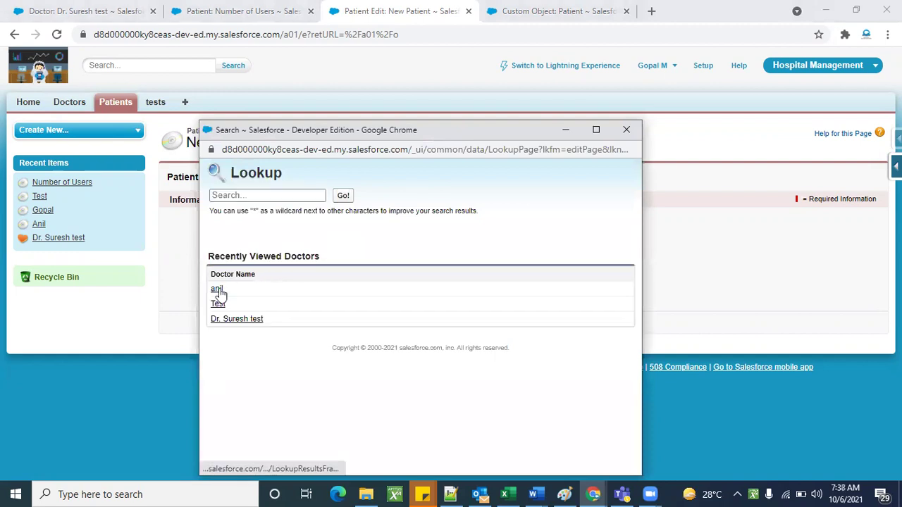
click(217, 289)
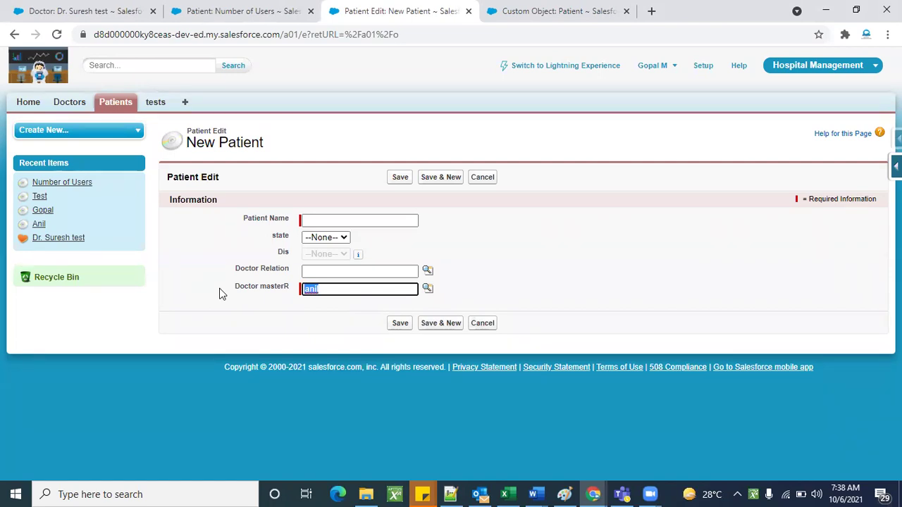
click(490, 182)
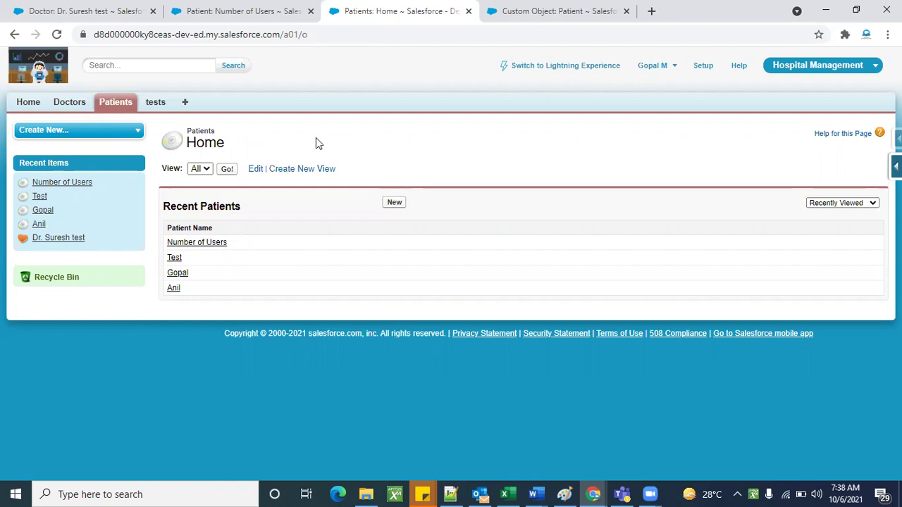
- Open the first recent doctor's record and review its Patients (Doctor masterR) related list
click(75, 103)
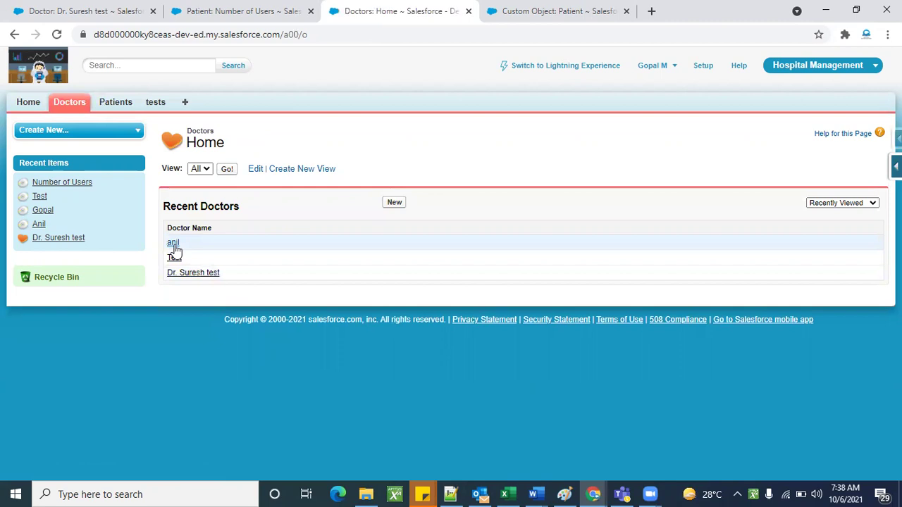
click(174, 246)
scroll(237, 387, down, 5)
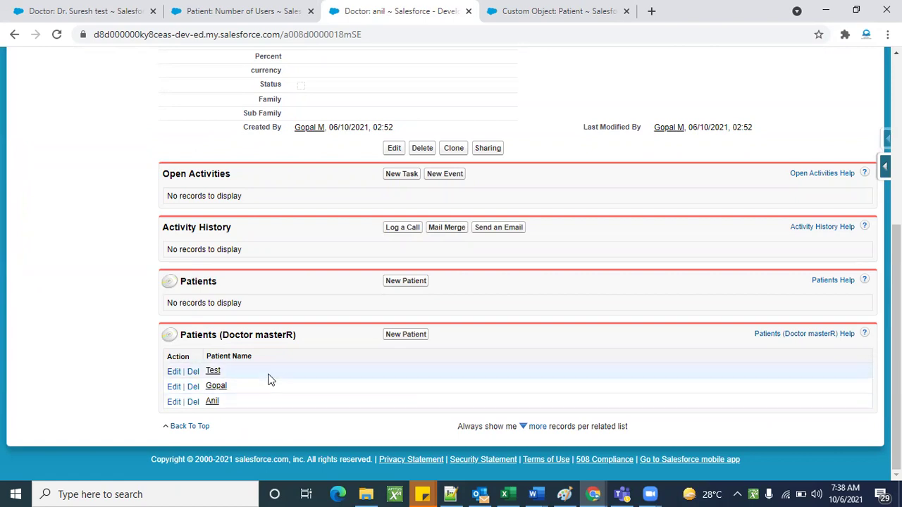
- Compare the data types of Doctor masterR and Doctor Relation among the Patient object's custom fields and relationships
scroll(525, 361, up, 5)
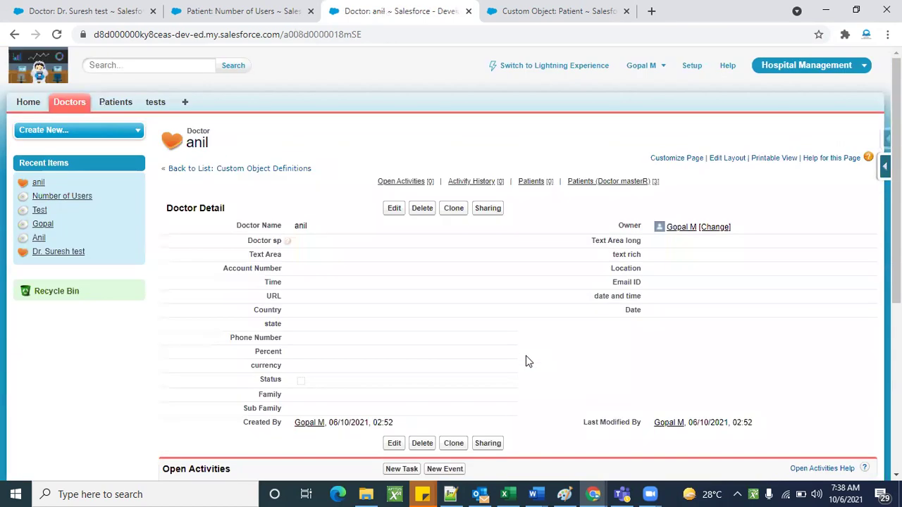
click(540, 16)
click(566, 337)
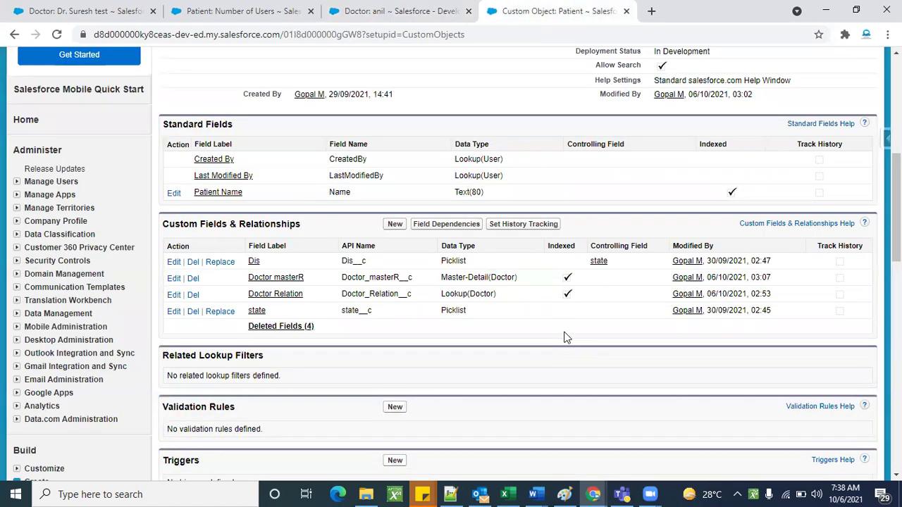
double_click(505, 276)
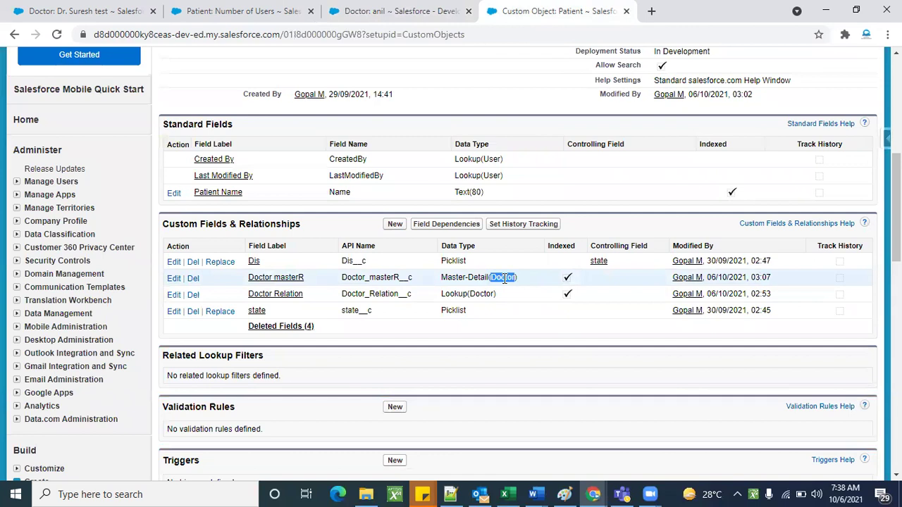
double_click(481, 295)
double_click(501, 279)
click(504, 281)
double_click(504, 281)
click(511, 275)
double_click(475, 278)
drag(444, 280, 518, 280)
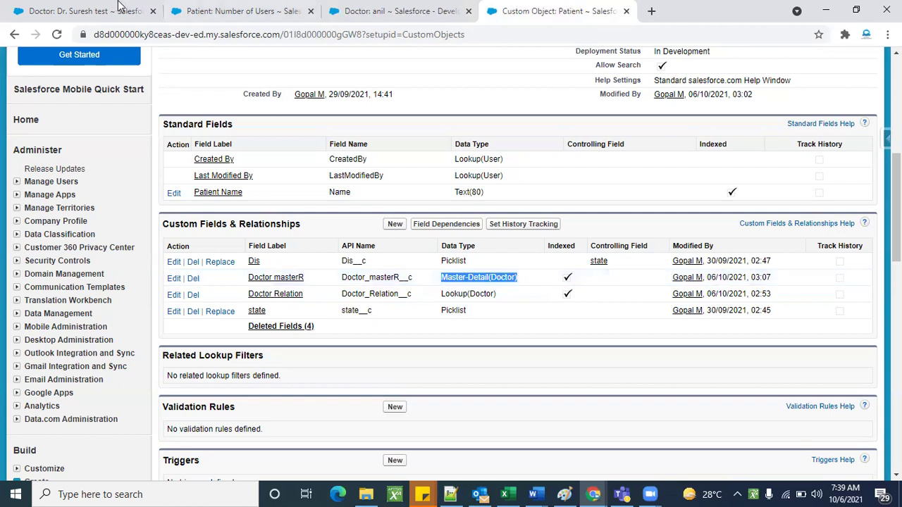
- Reload the doctor record in the first browser tab and check its Patients (Doctor masterR) related list
click(85, 11)
scroll(343, 316, down, 3)
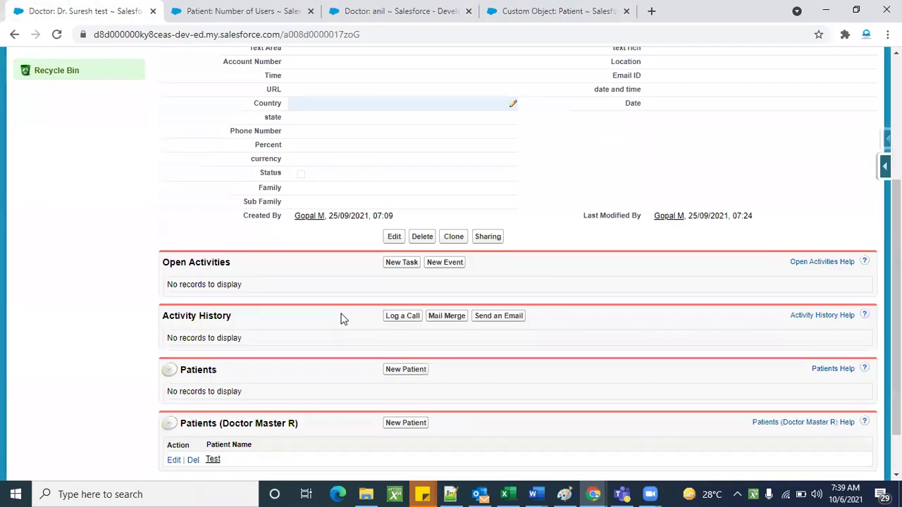
scroll(343, 317, up, 3)
scroll(315, 296, down, 4)
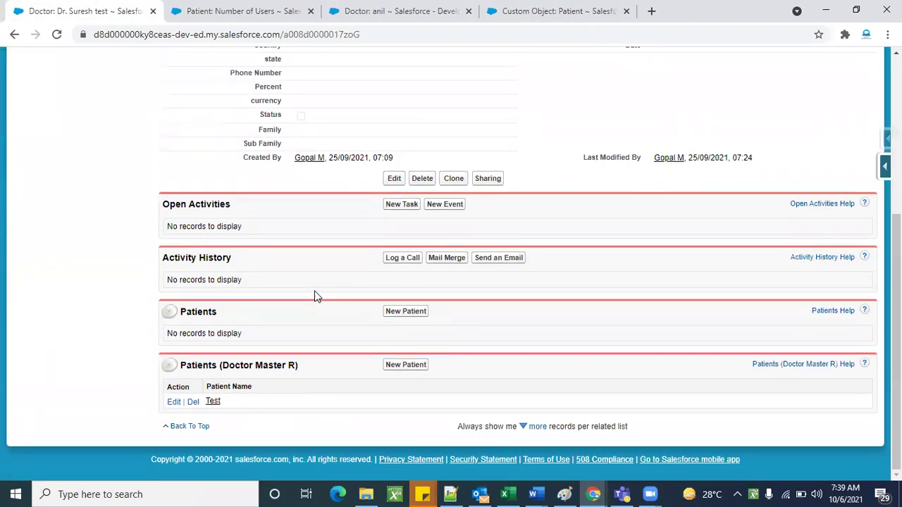
click(57, 35)
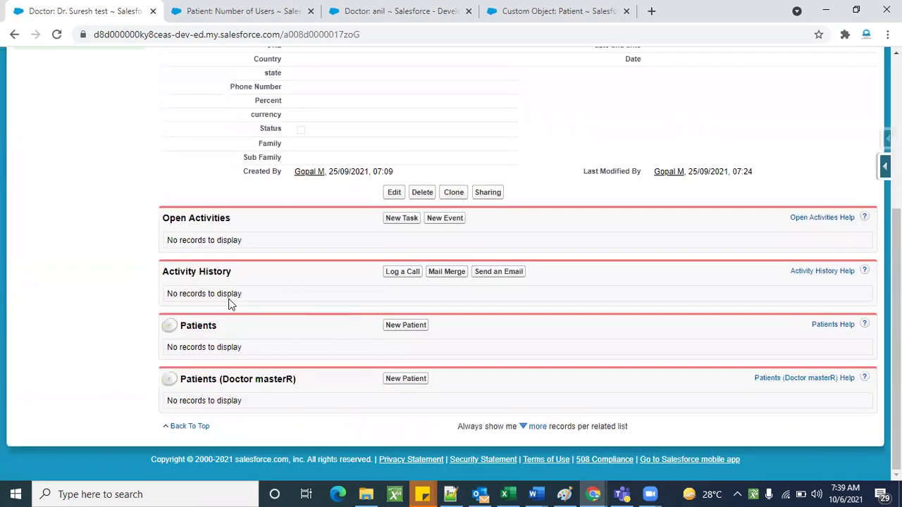
scroll(296, 265, up, 4)
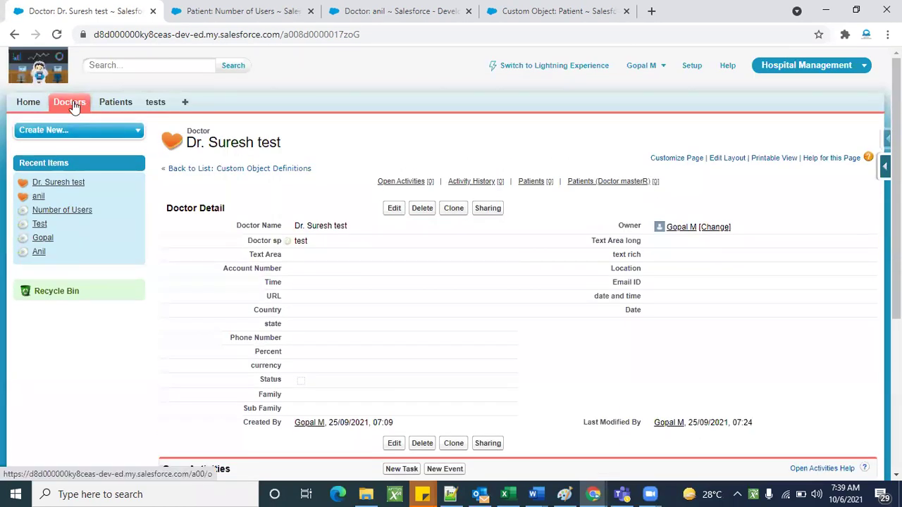
- Open the second recent doctor's record and compare its Patients (Doctor masterR) related list with the recent patients
click(71, 103)
click(173, 259)
scroll(285, 295, down, 5)
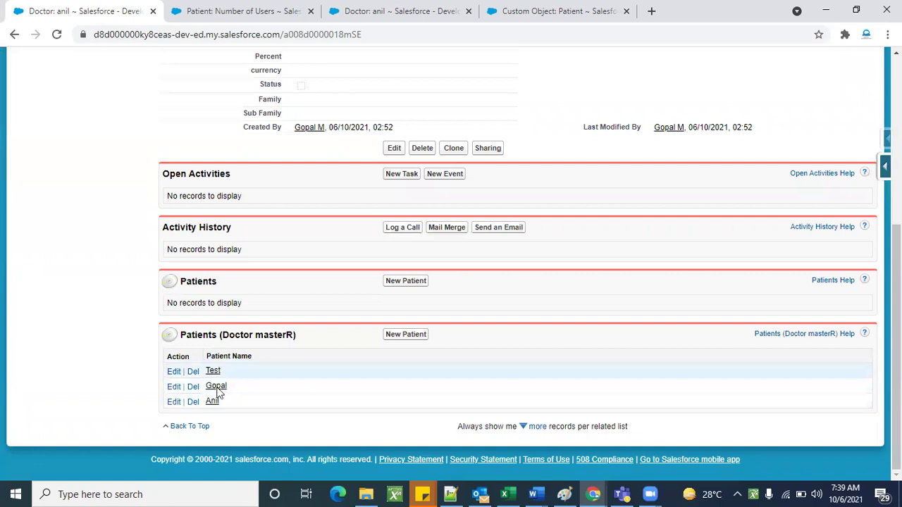
scroll(284, 317, up, 5)
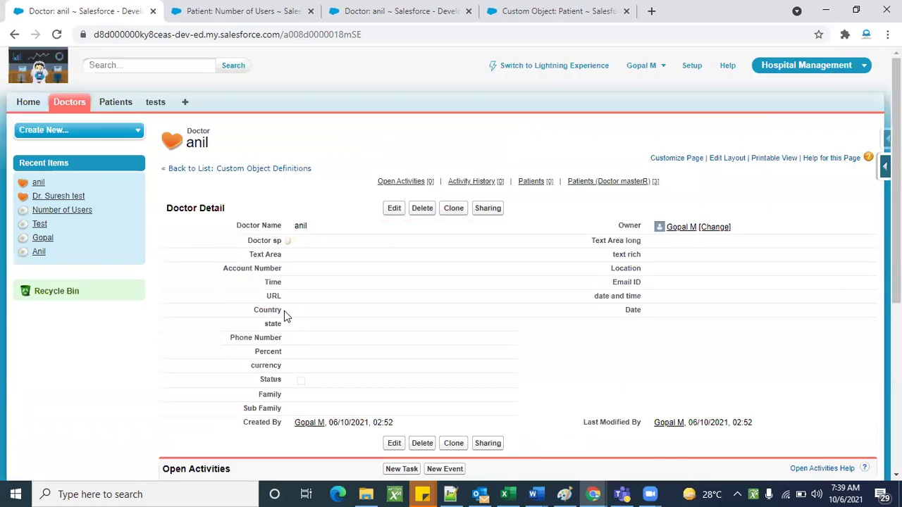
click(224, 8)
click(115, 103)
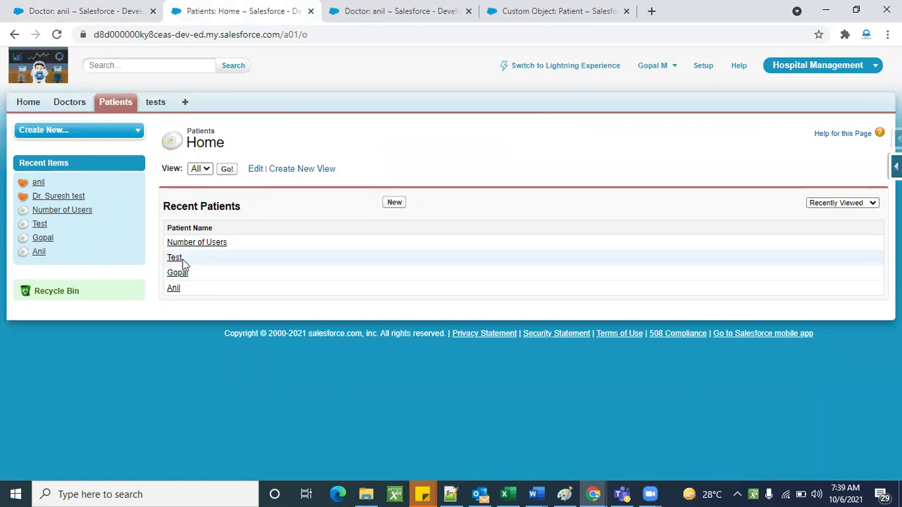
click(70, 7)
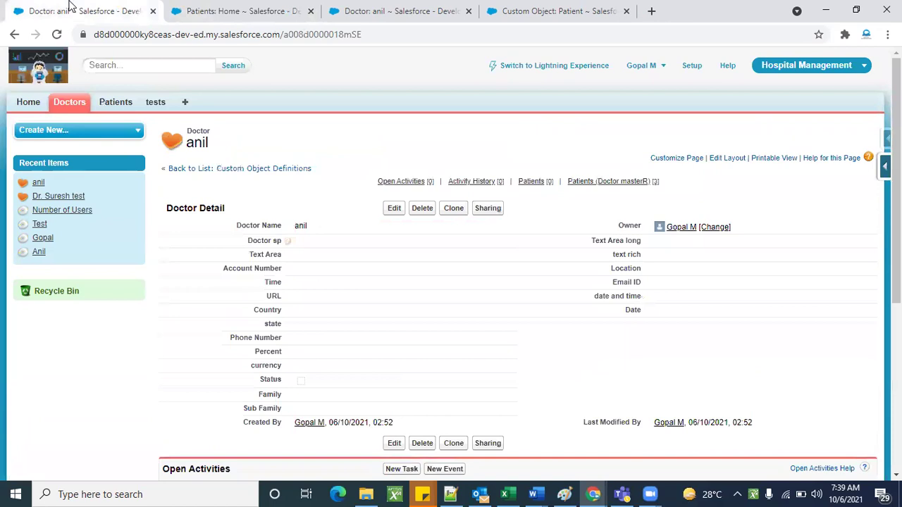
- Recheck the doctor's Patients (Doctor masterR) related list and delete the doctor record
scroll(217, 279, down, 4)
scroll(217, 279, up, 5)
scroll(254, 348, down, 5)
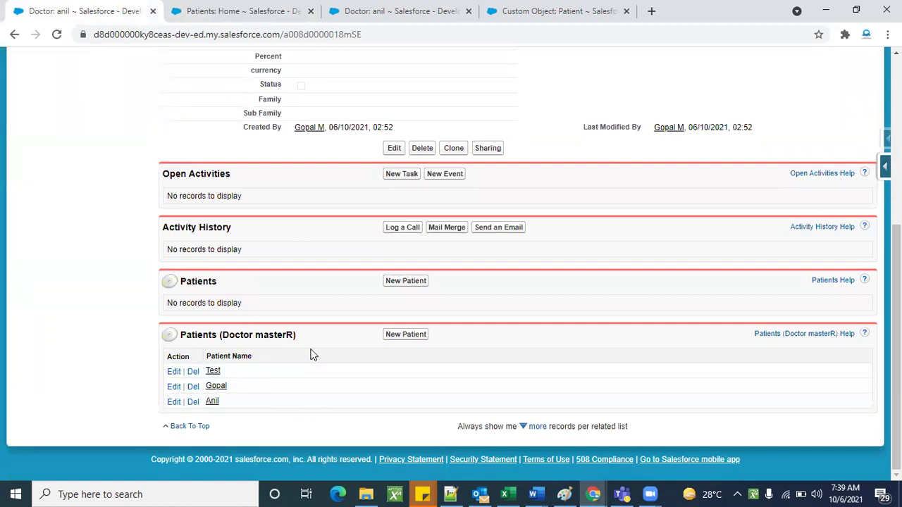
scroll(312, 355, up, 5)
click(420, 209)
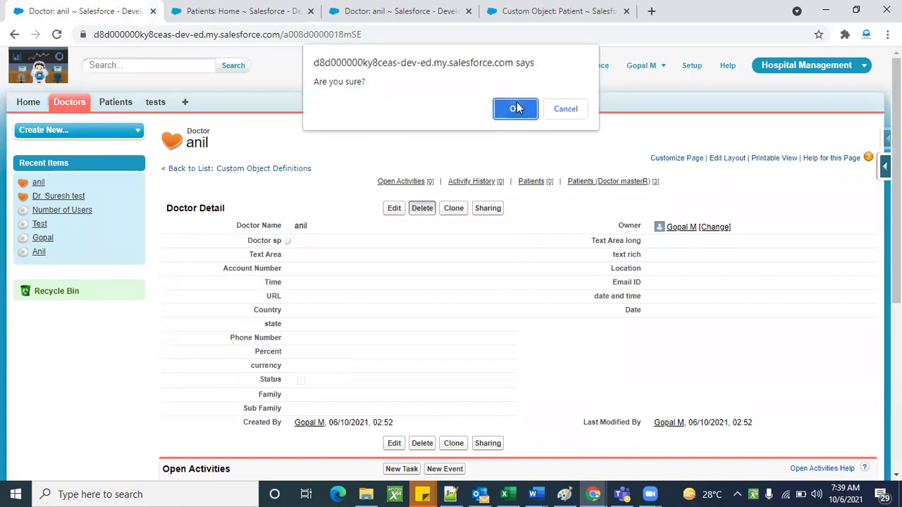
click(515, 107)
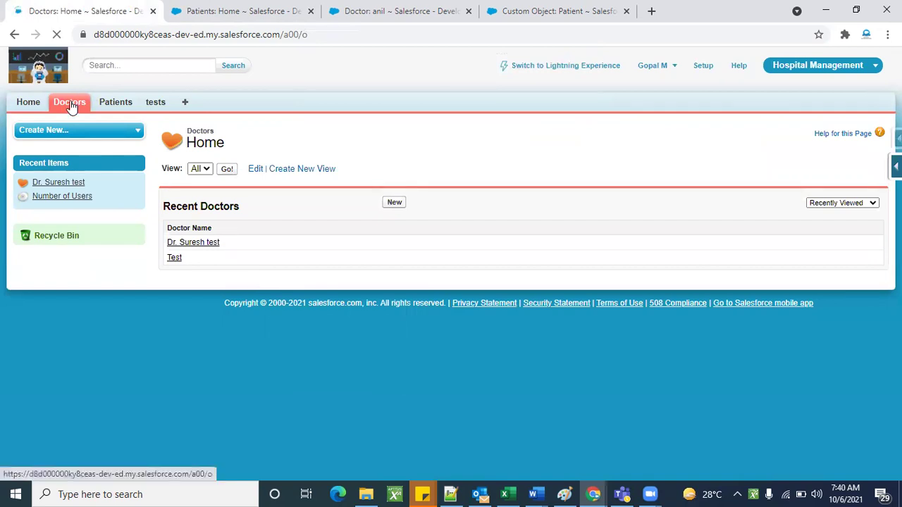
- List all doctors and all patients in the All views to check which records remain after the doctor's deletion
click(228, 170)
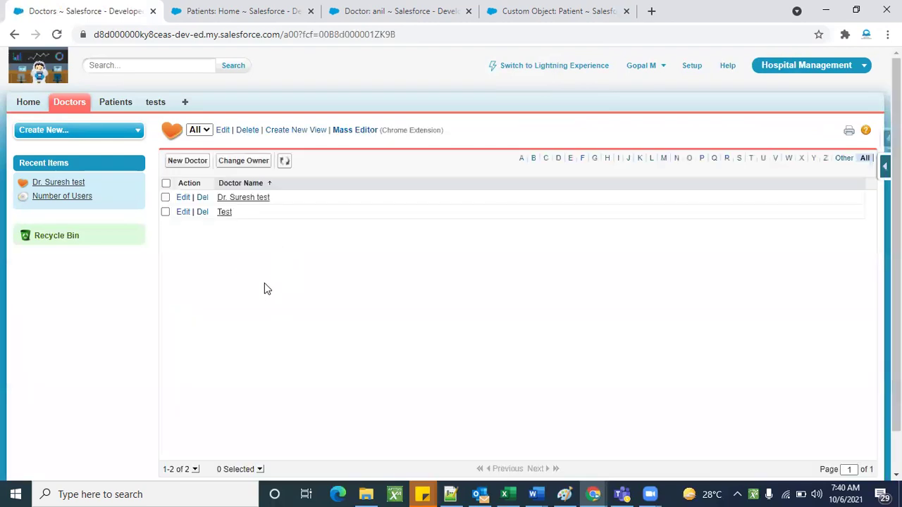
click(218, 10)
click(58, 35)
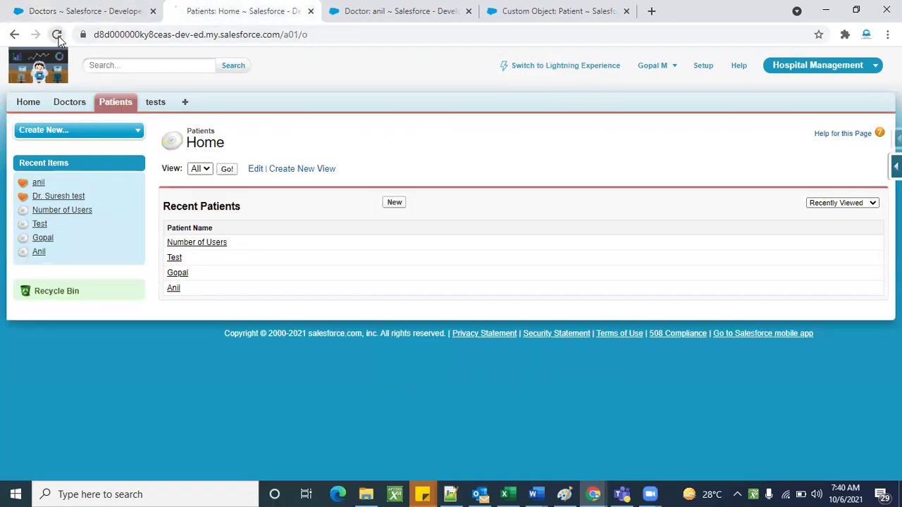
click(227, 172)
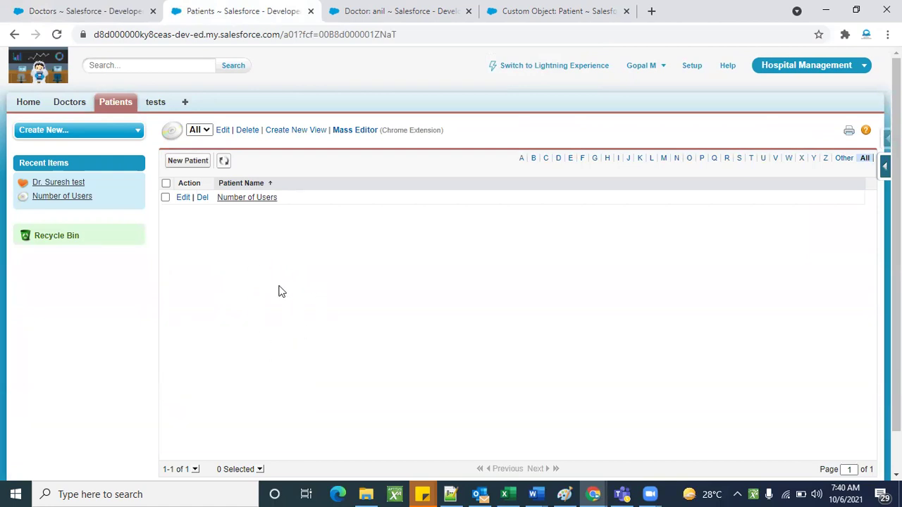
click(98, 10)
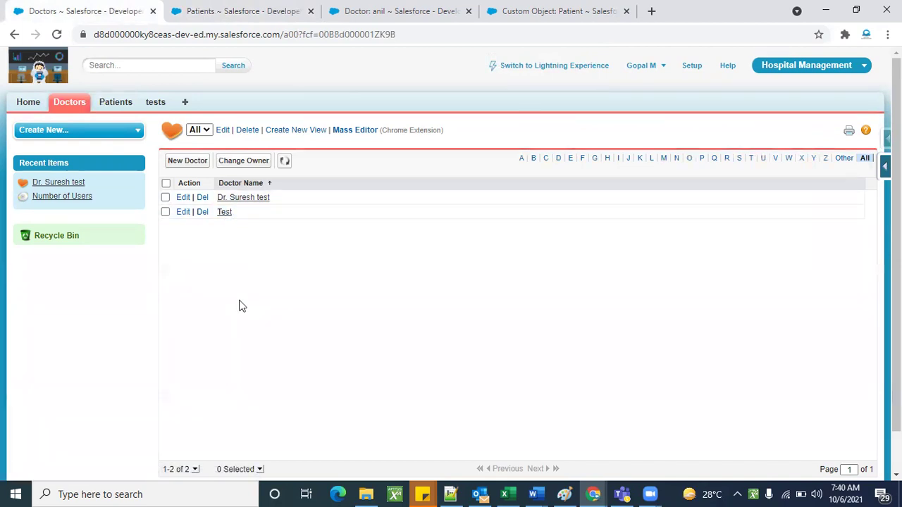
click(243, 13)
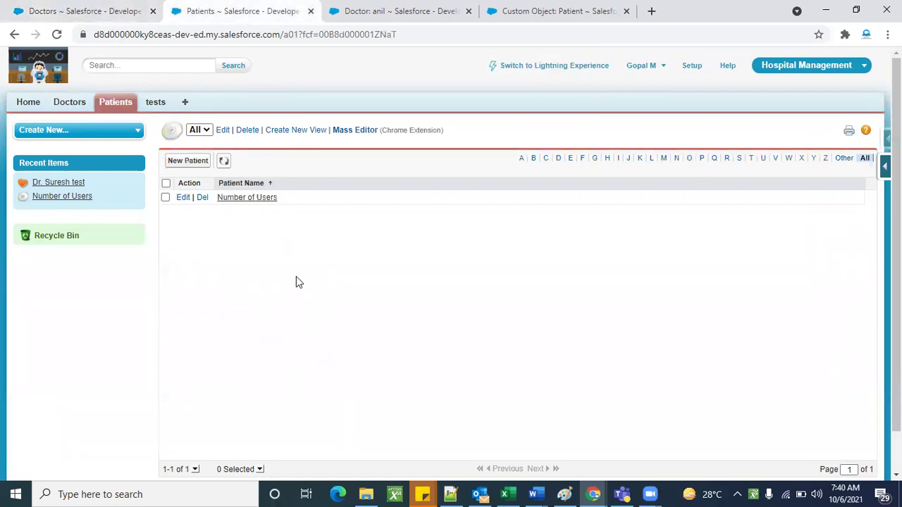
- Open the Number of Users patient record, check its Doctor masterR value, and delete the patient
click(255, 200)
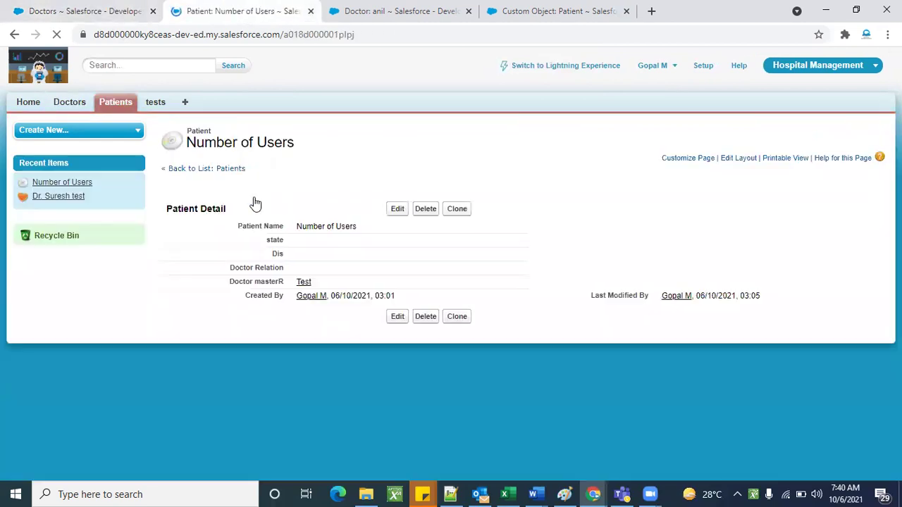
scroll(335, 326, down, 1)
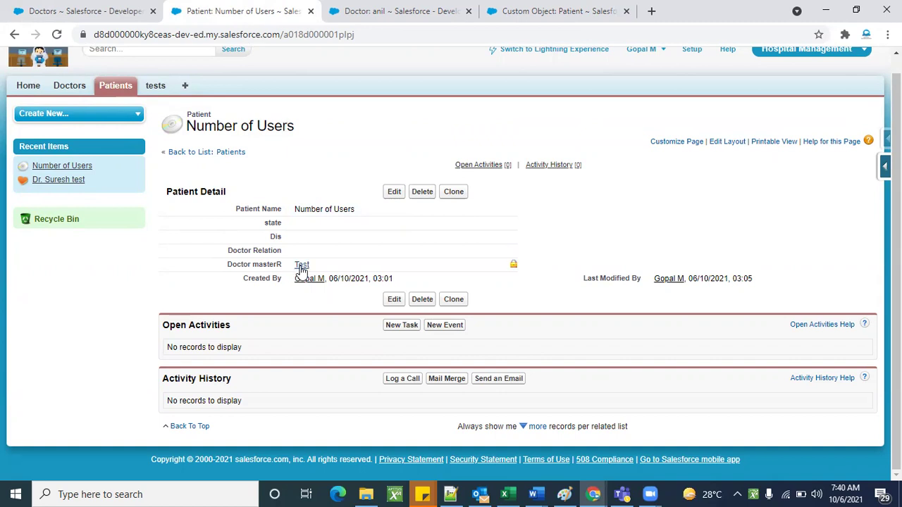
mouse_move(302, 270)
click(427, 194)
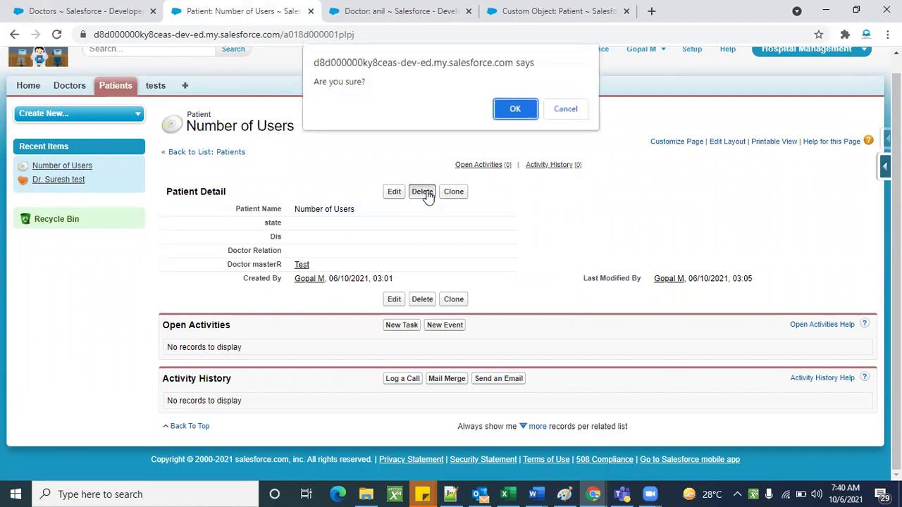
click(514, 112)
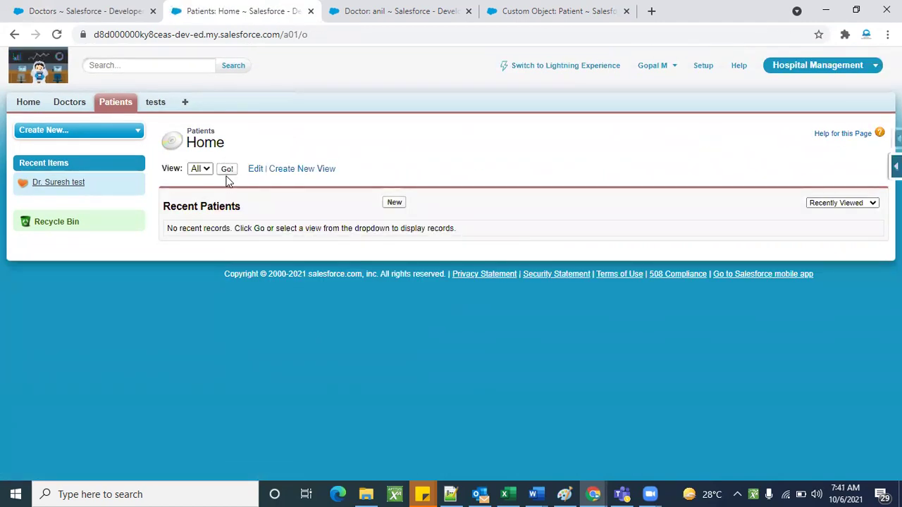
- List all patients again and return to the doctors list to check whether the deleted patient's doctor still exists
click(226, 169)
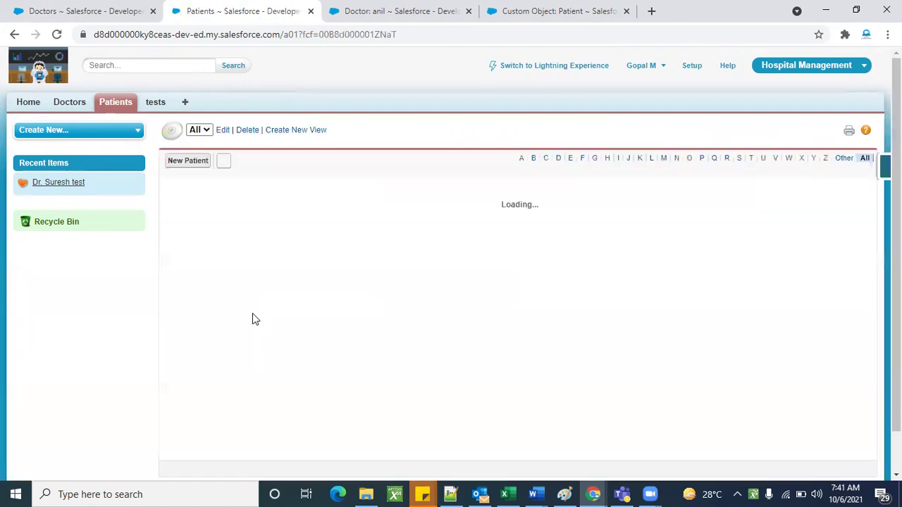
click(75, 7)
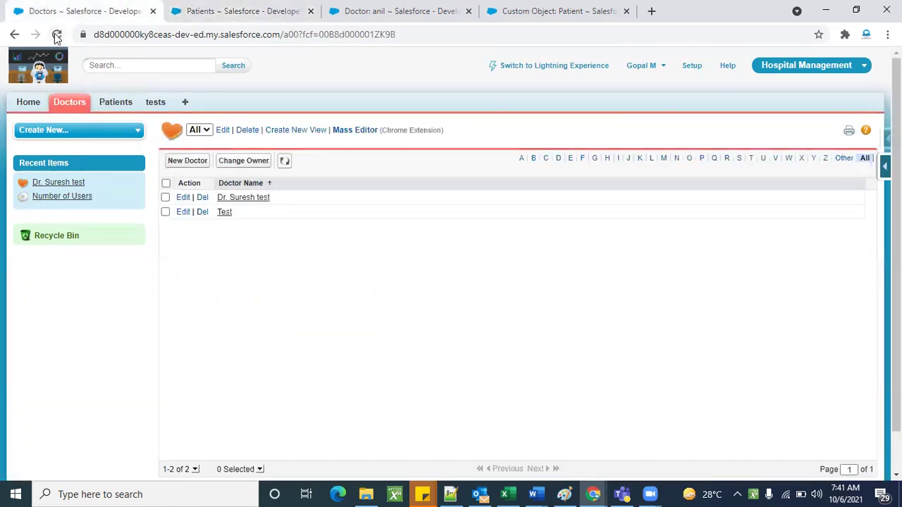